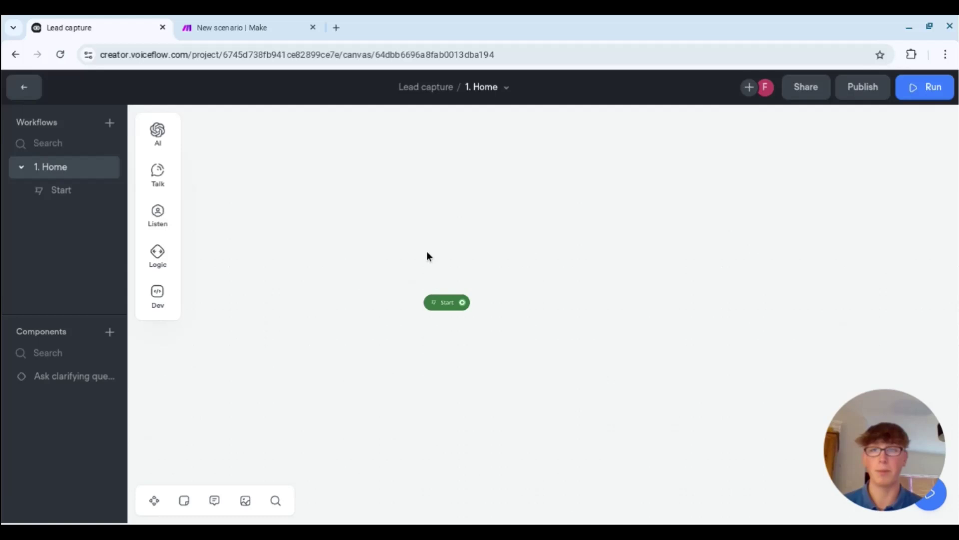
# - Drag a Message step from Talk onto the canvas beside Start, creating New Block 1
pyautogui.moveTo(172, 181)
pyautogui.moveTo(220, 169); pyautogui.dragTo(564, 260)
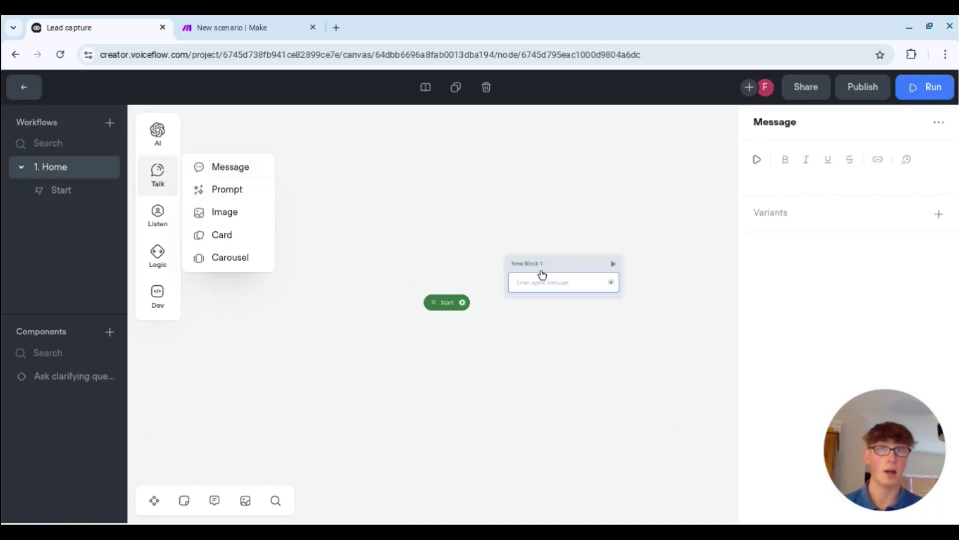
pyautogui.moveTo(150, 189)
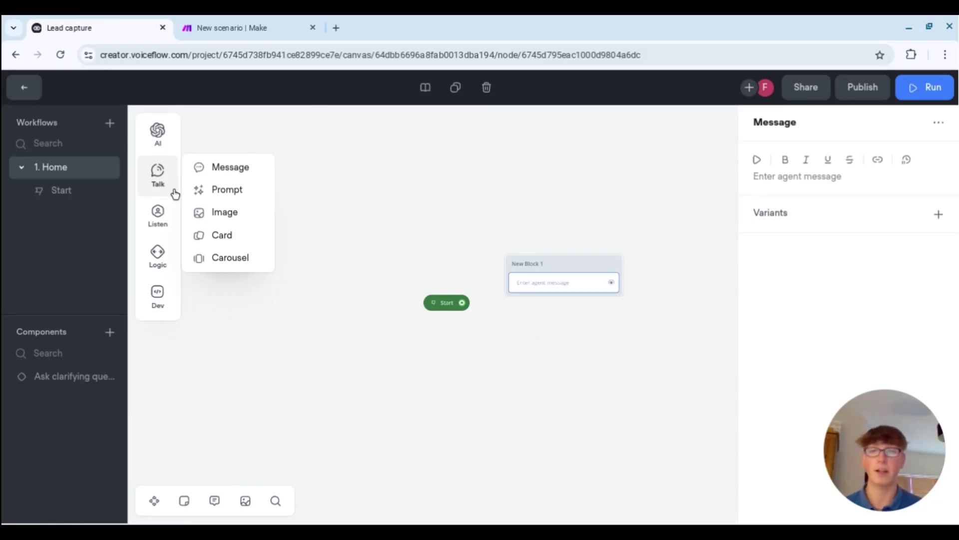
pyautogui.moveTo(169, 213)
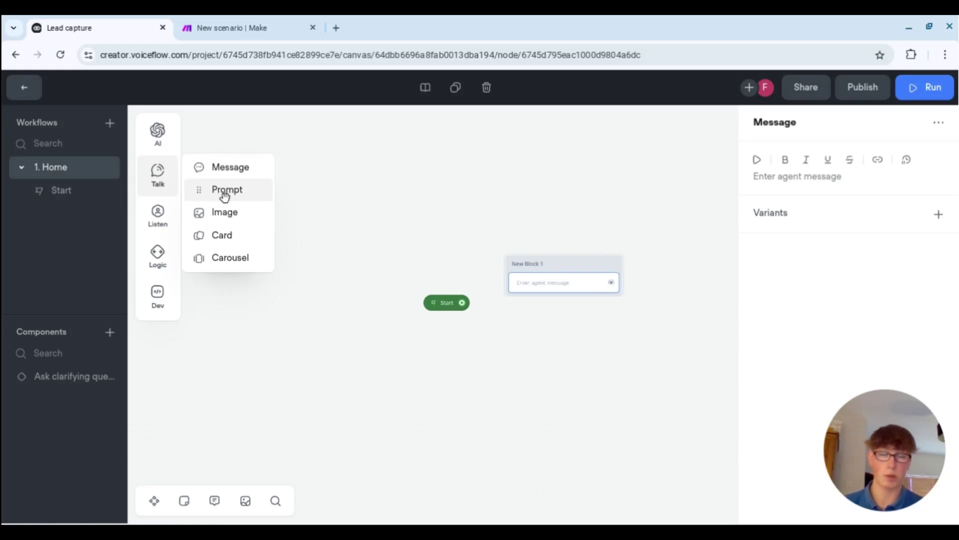
# - Write 'Hi there, thanks for stopping by, what is your full name?' with three generated variants, then move the block up
pyautogui.click(826, 178)
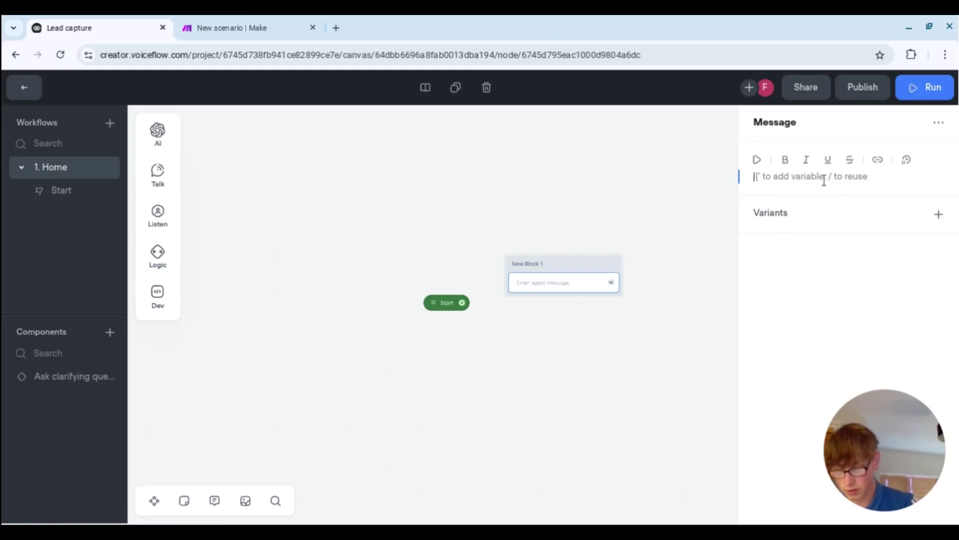
pyautogui.write('Hi there, ')
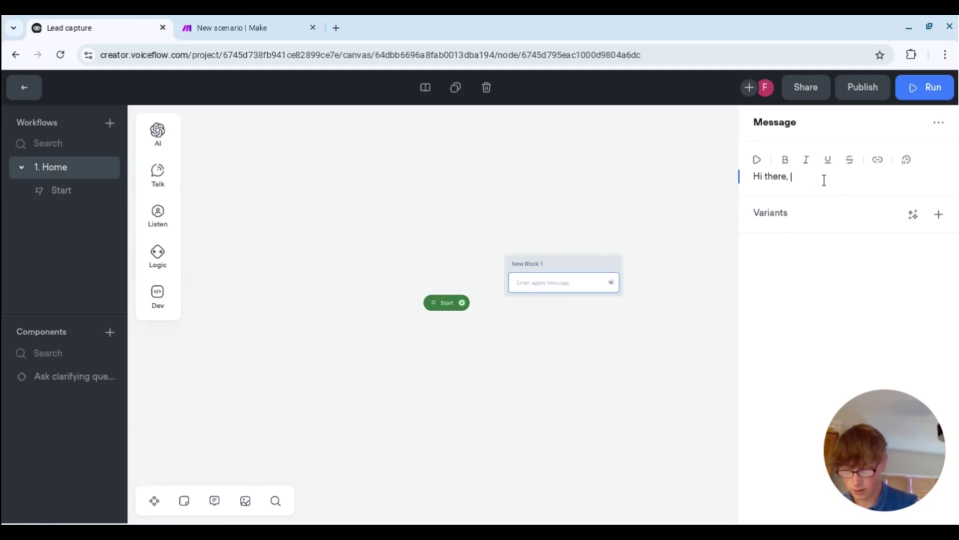
pyautogui.write('thanks for st')
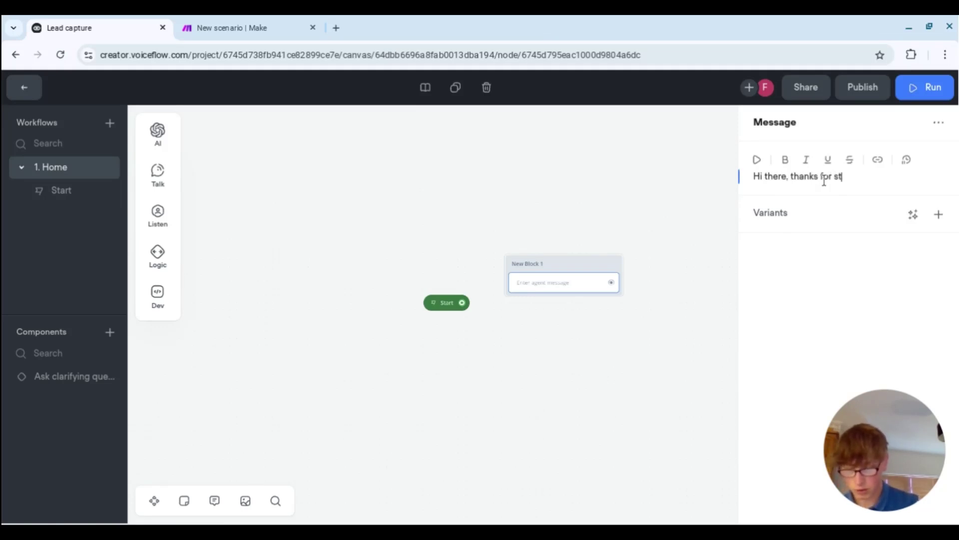
pyautogui.write('opping by, w')
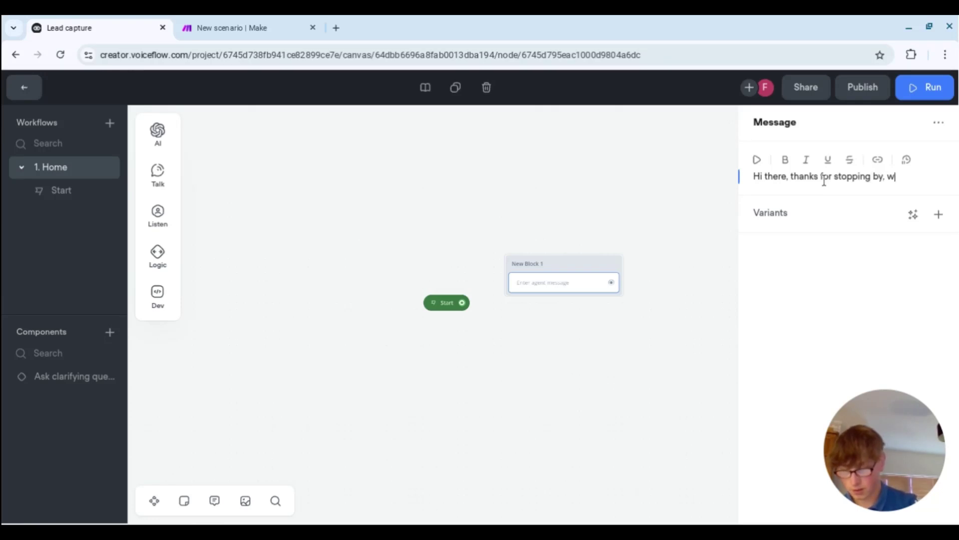
pyautogui.write('hat is your ')
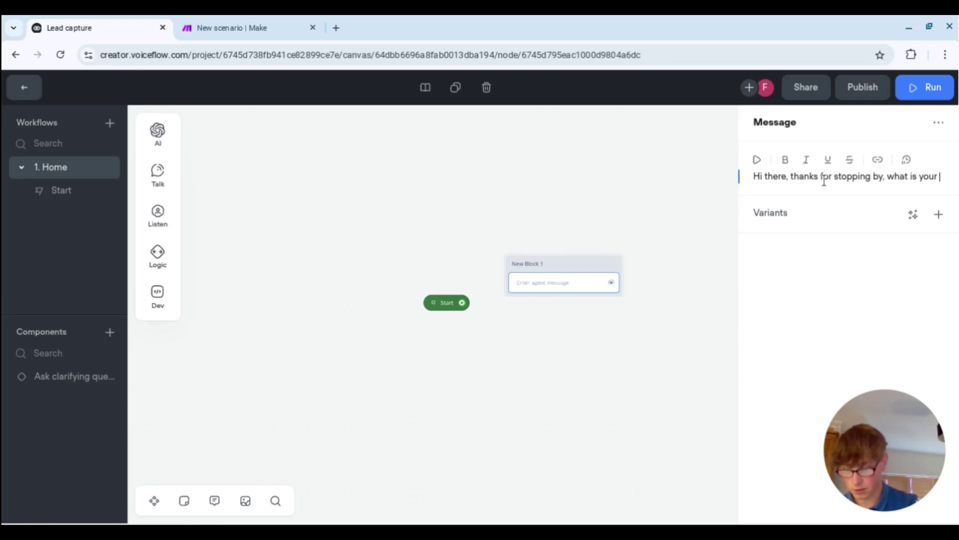
pyautogui.write('full name')
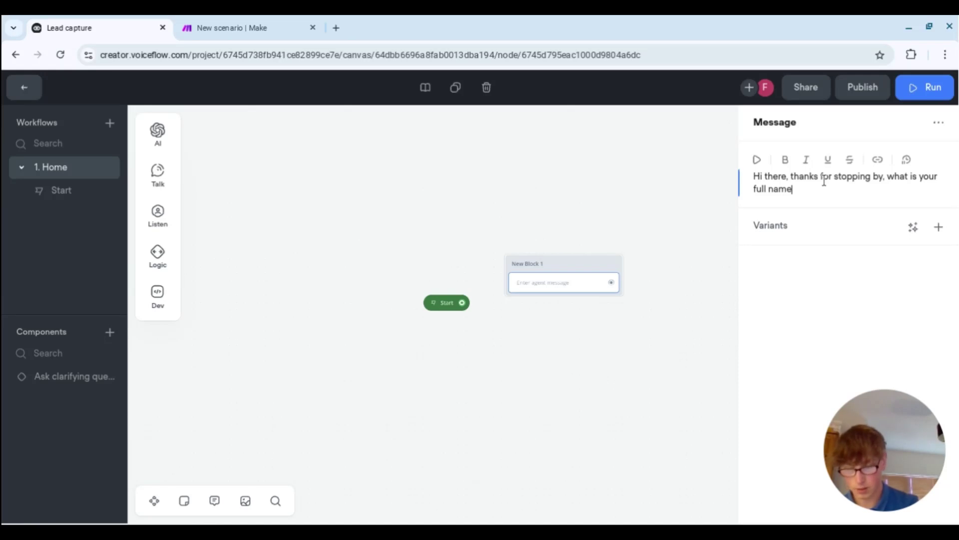
pyautogui.write('?')
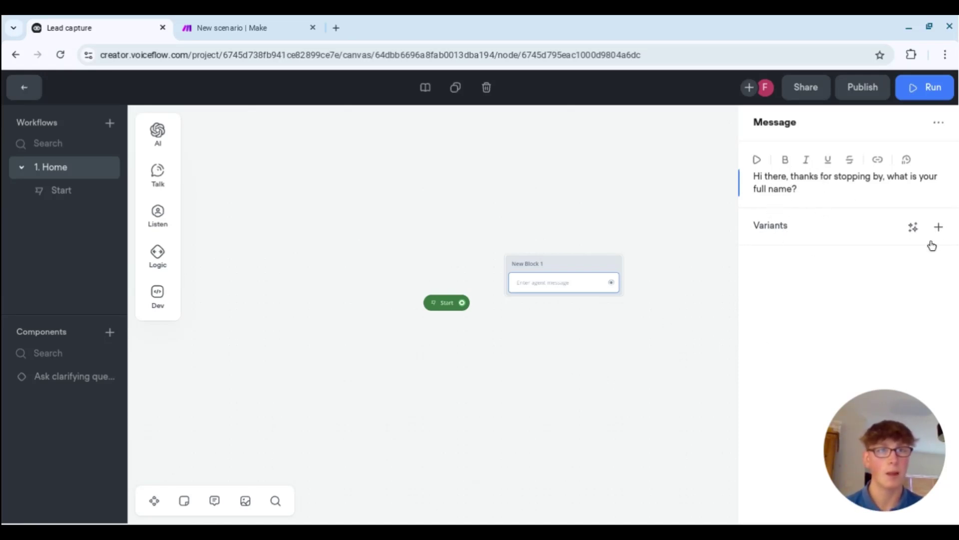
pyautogui.click(914, 227)
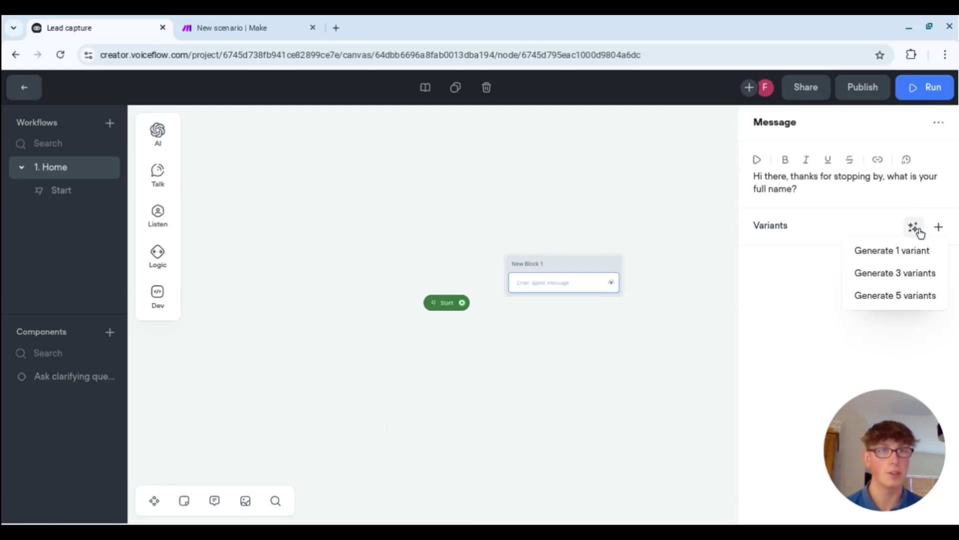
pyautogui.click(906, 274)
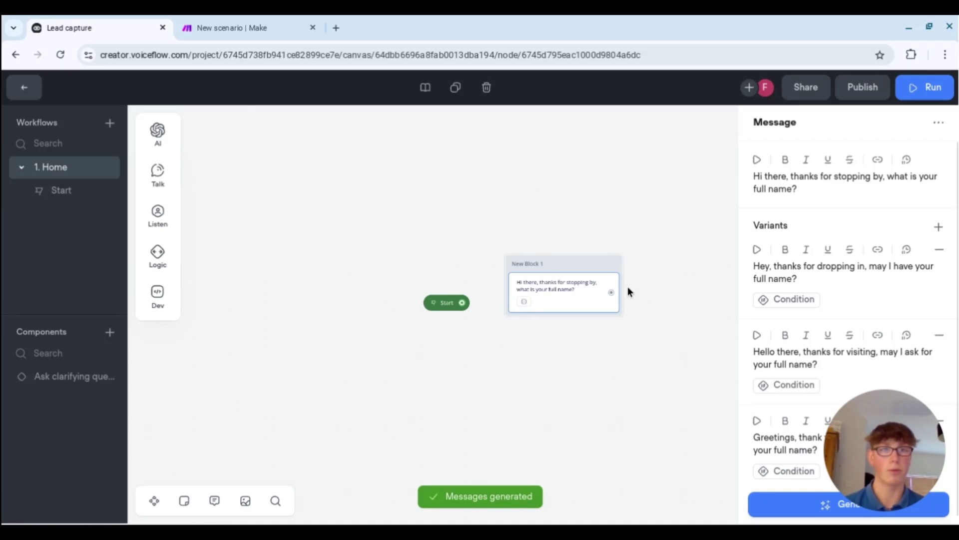
pyautogui.scroll(-1, 829, 280)
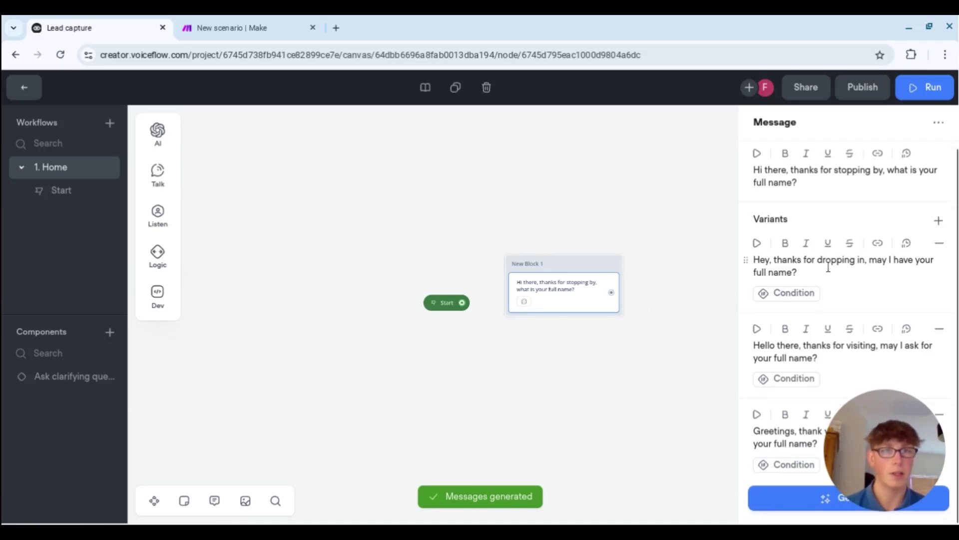
pyautogui.click(658, 294)
pyautogui.moveTo(566, 268); pyautogui.dragTo(558, 221)
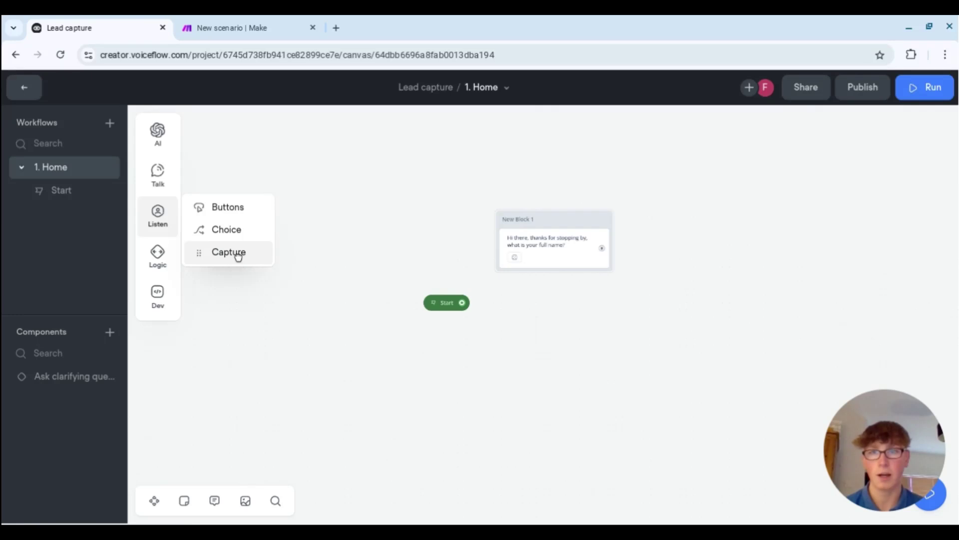
# - Add a capture step under the greeting, place Start to the left, and open the capture settings
pyautogui.moveTo(238, 255); pyautogui.dragTo(532, 276)
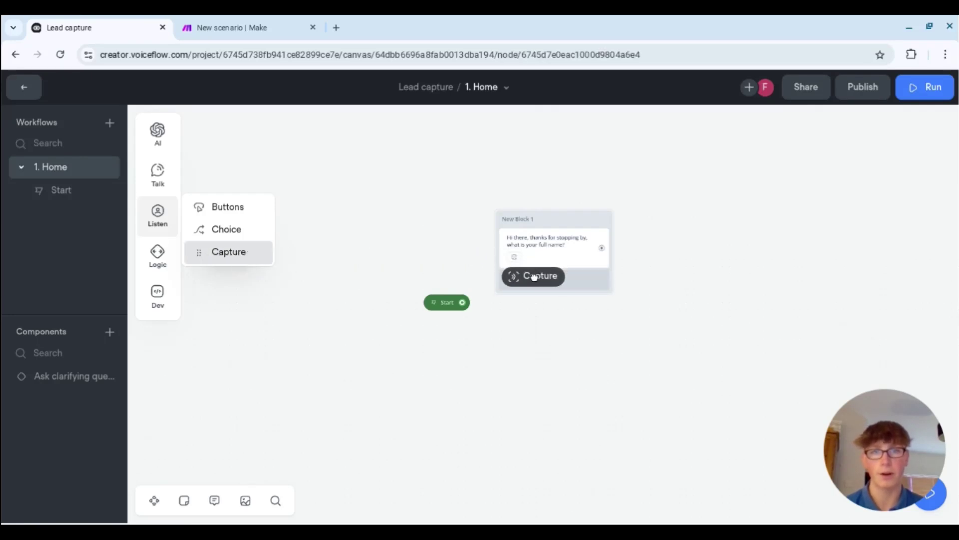
pyautogui.moveTo(401, 293); pyautogui.dragTo(463, 216)
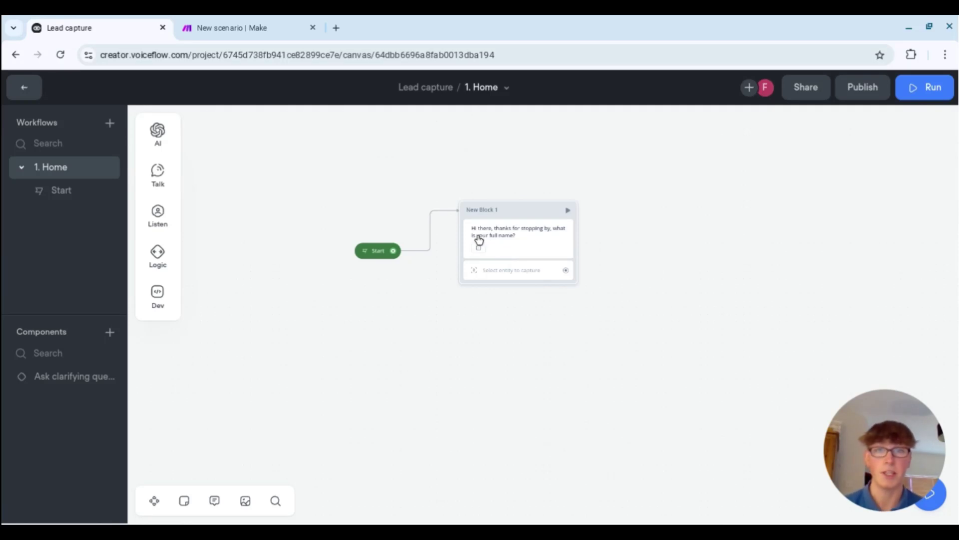
pyautogui.scroll(1, 509, 250)
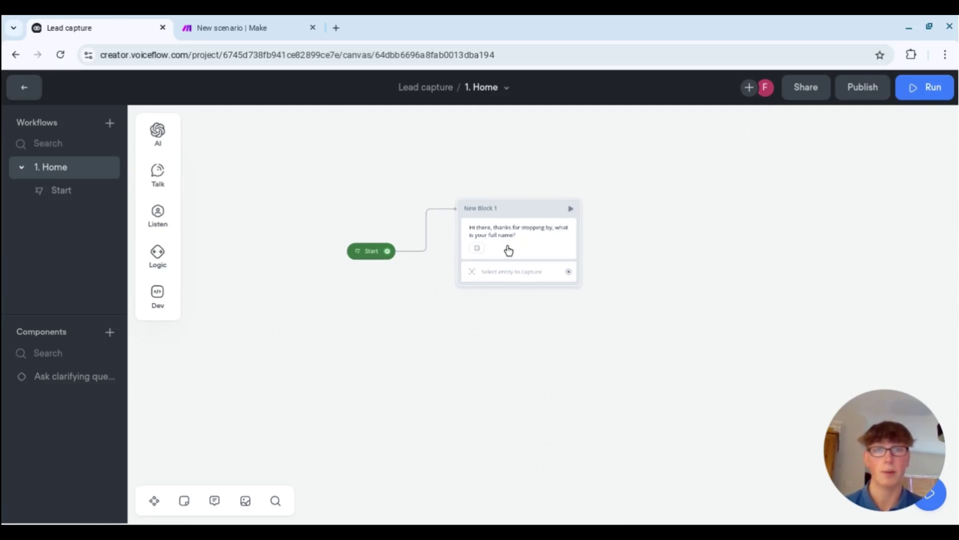
pyautogui.scroll(2, 508, 250)
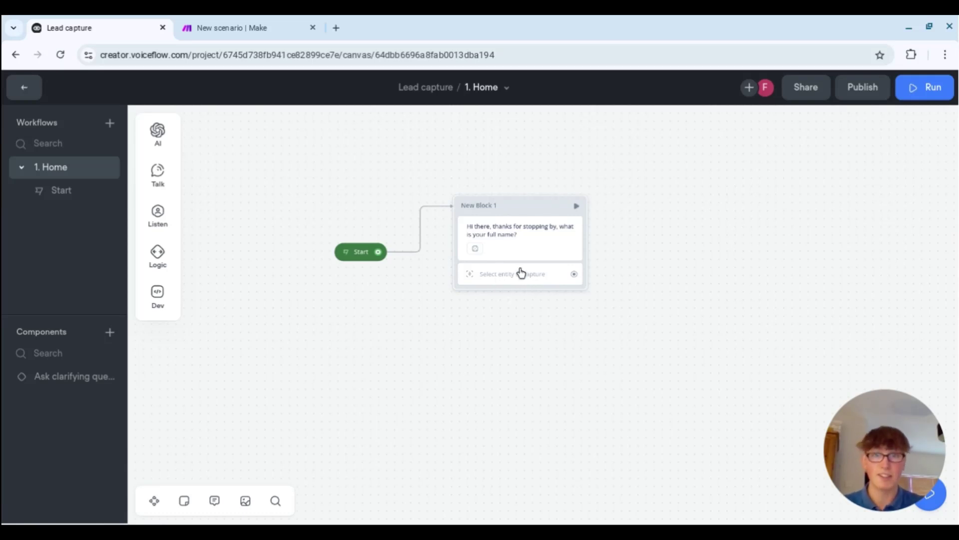
pyautogui.moveTo(574, 274); pyautogui.dragTo(793, 211)
pyautogui.click(536, 335)
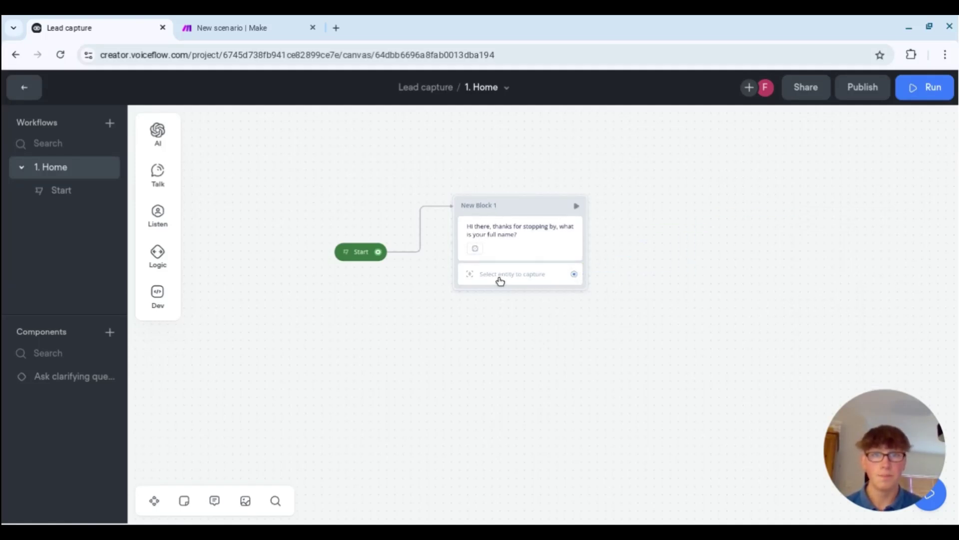
pyautogui.click(500, 275)
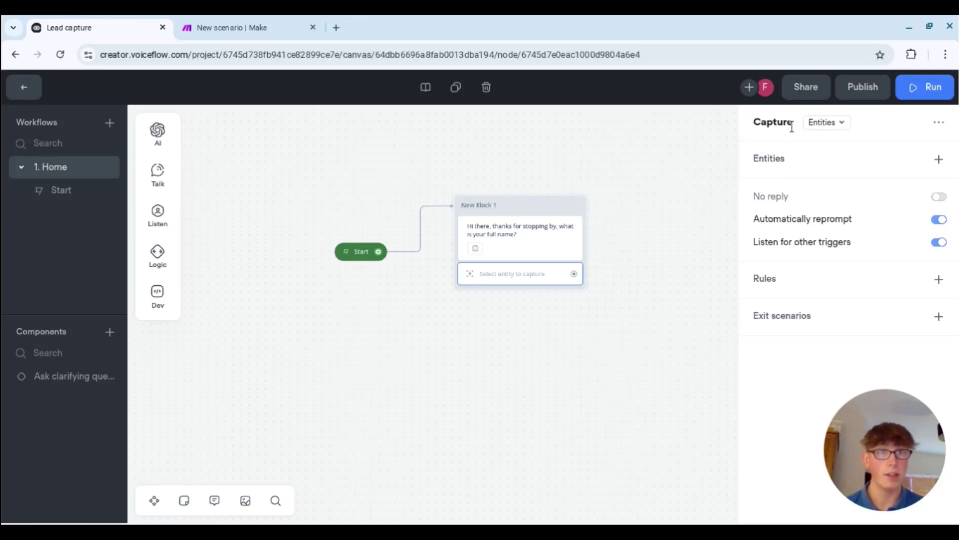
# - Keep capture on Entities and create a Name entity of data type Name
pyautogui.click(822, 123)
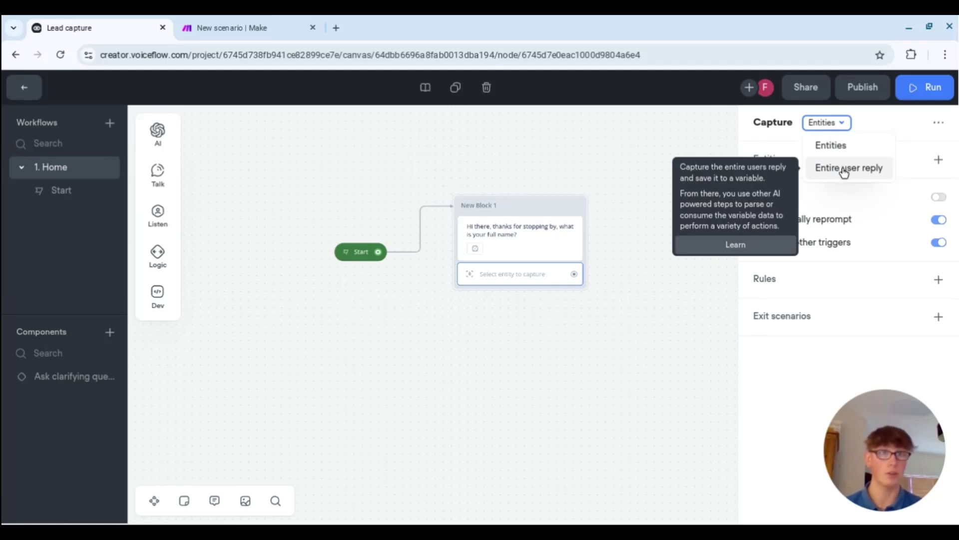
pyautogui.click(844, 149)
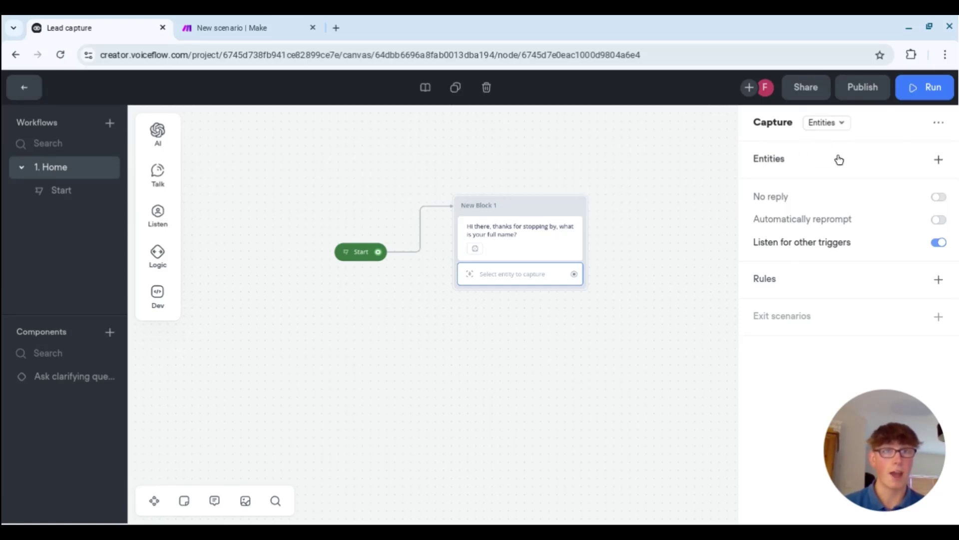
pyautogui.click(939, 159)
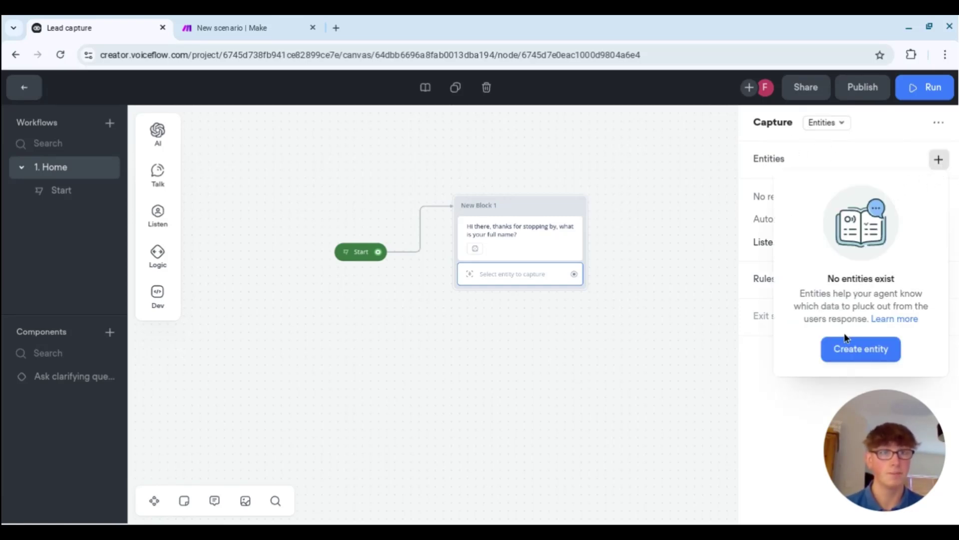
pyautogui.click(850, 348)
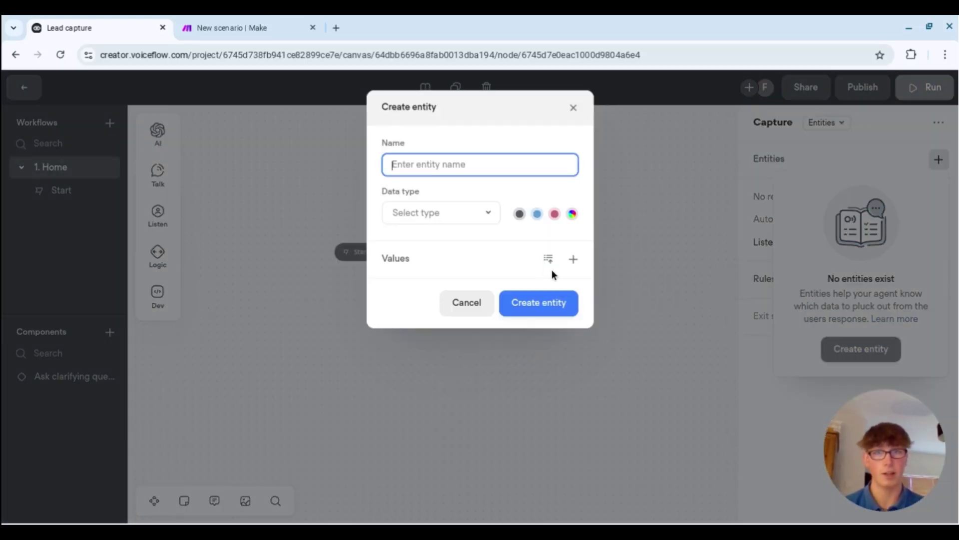
pyautogui.click(479, 220)
pyautogui.scroll(-3, 430, 313)
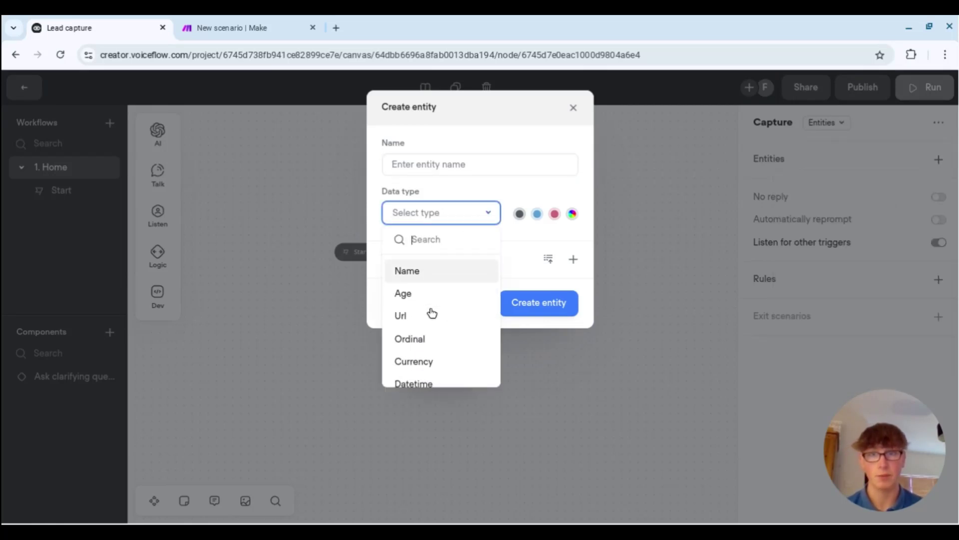
pyautogui.scroll(2, 430, 313)
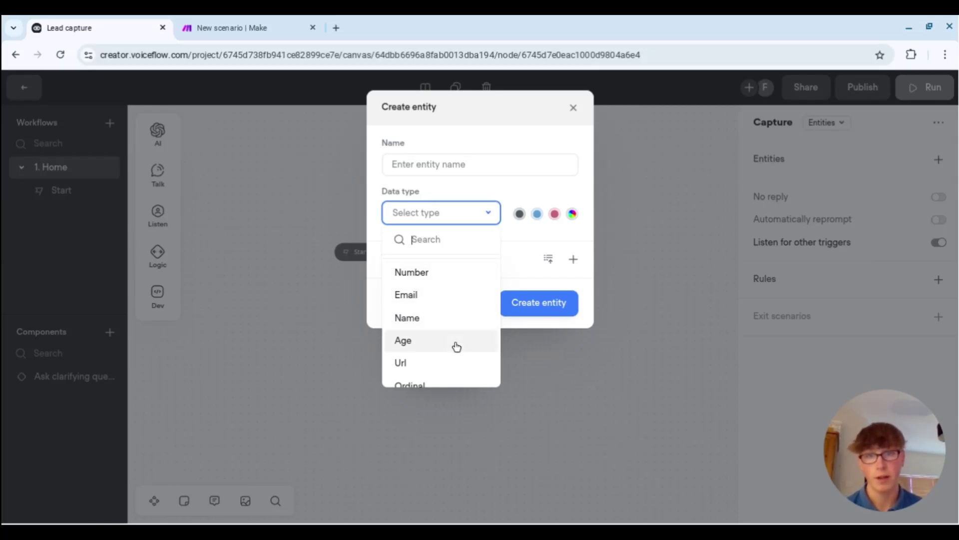
pyautogui.click(431, 319)
pyautogui.click(434, 162)
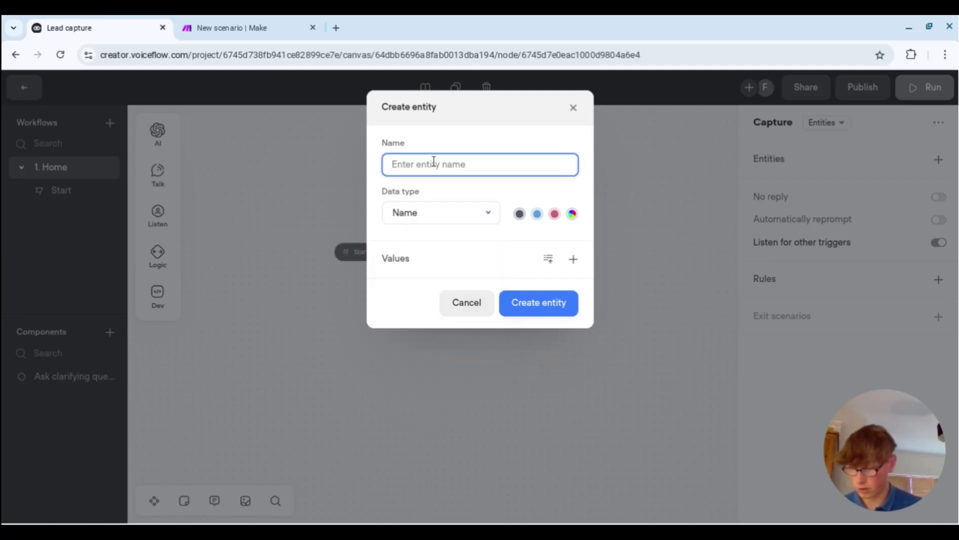
pyautogui.write('Name')
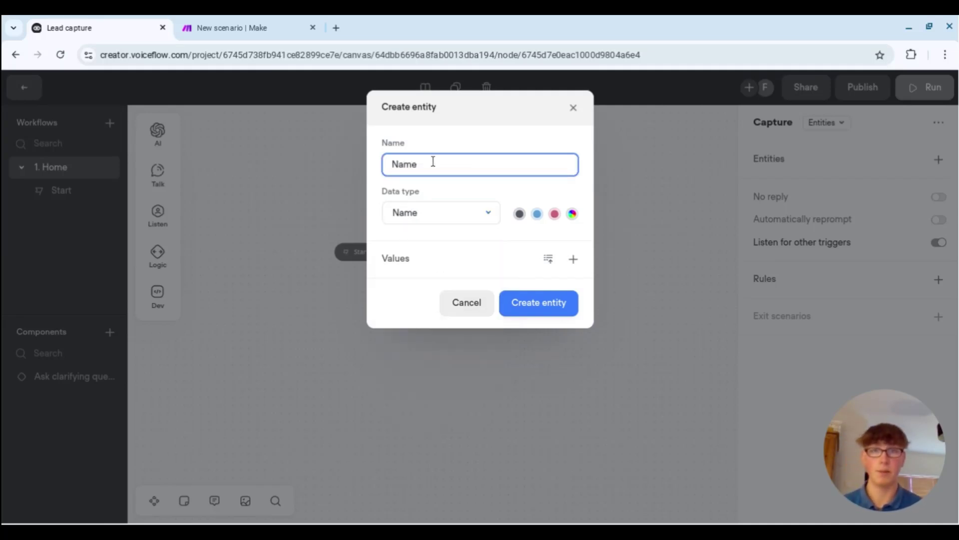
pyautogui.click(529, 308)
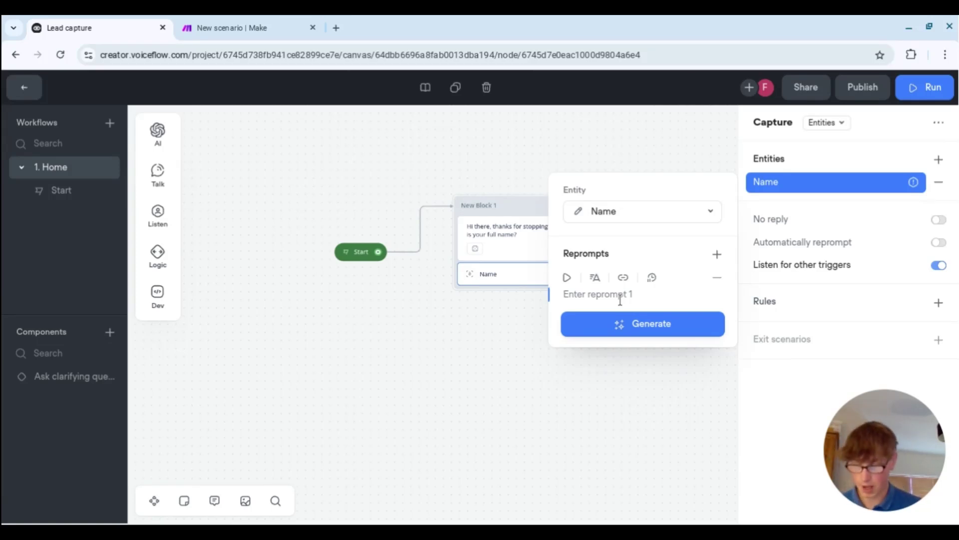
# - Add the reprompt 'Sorry, I didn't catch that, please enter your full name' with three generated variants
pyautogui.write('Sorry')
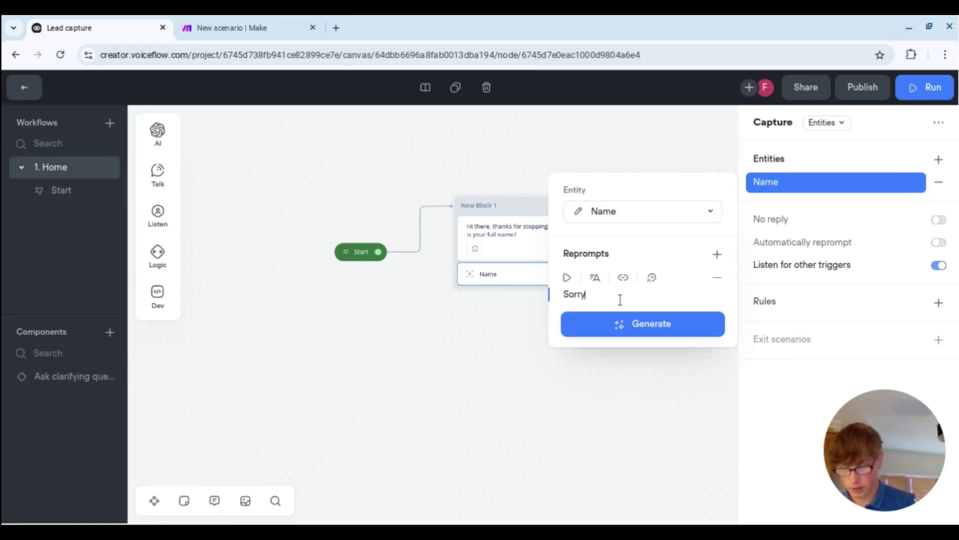
pyautogui.write(', I didn')
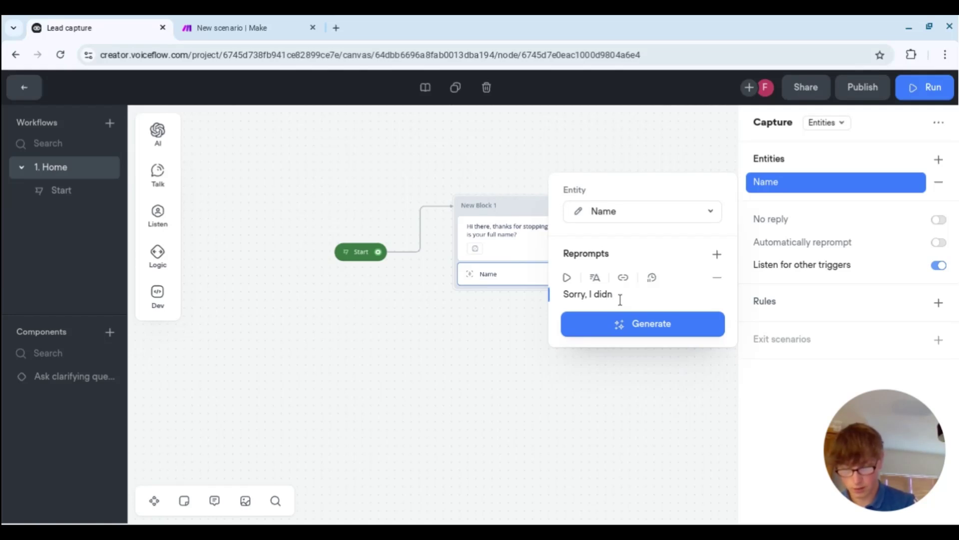
pyautogui.write("'t catch tha")
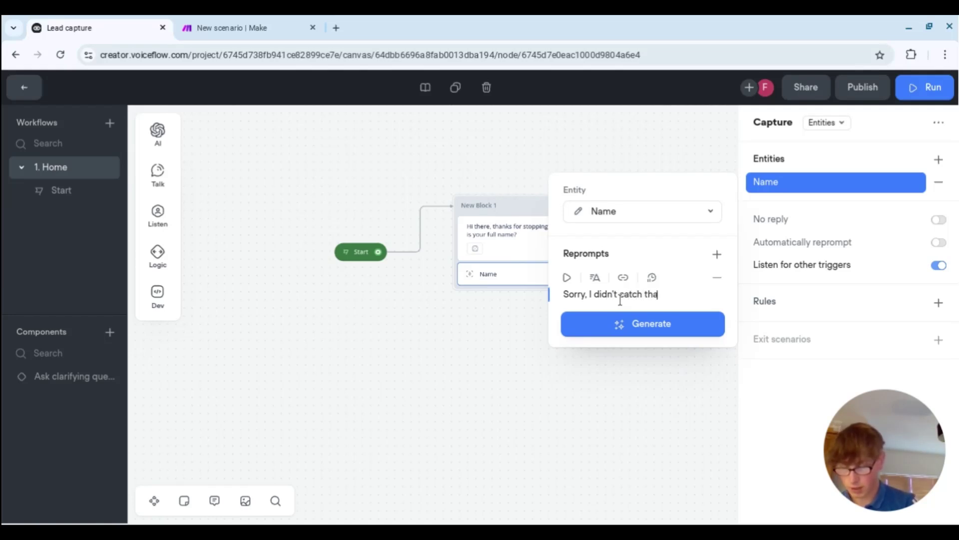
pyautogui.write('t, pleas')
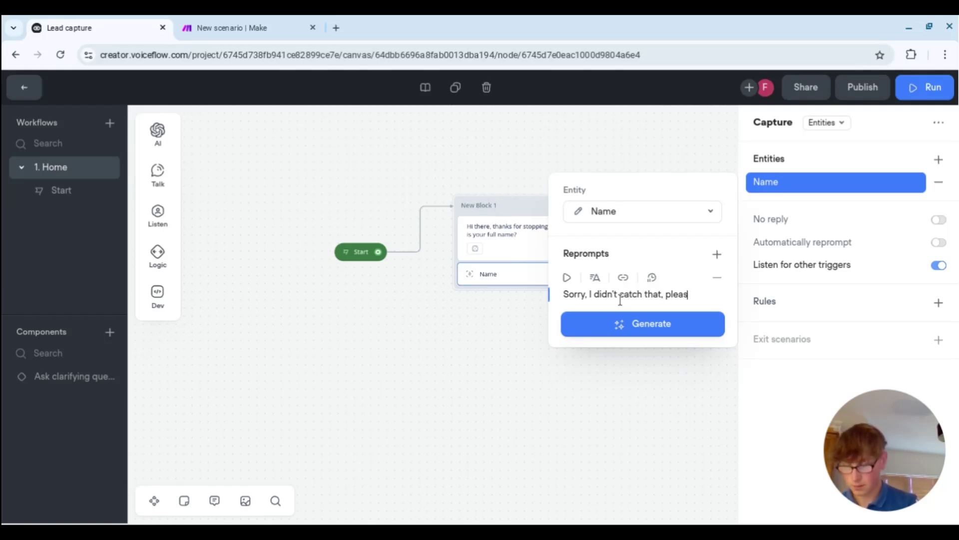
pyautogui.write('e enter your ')
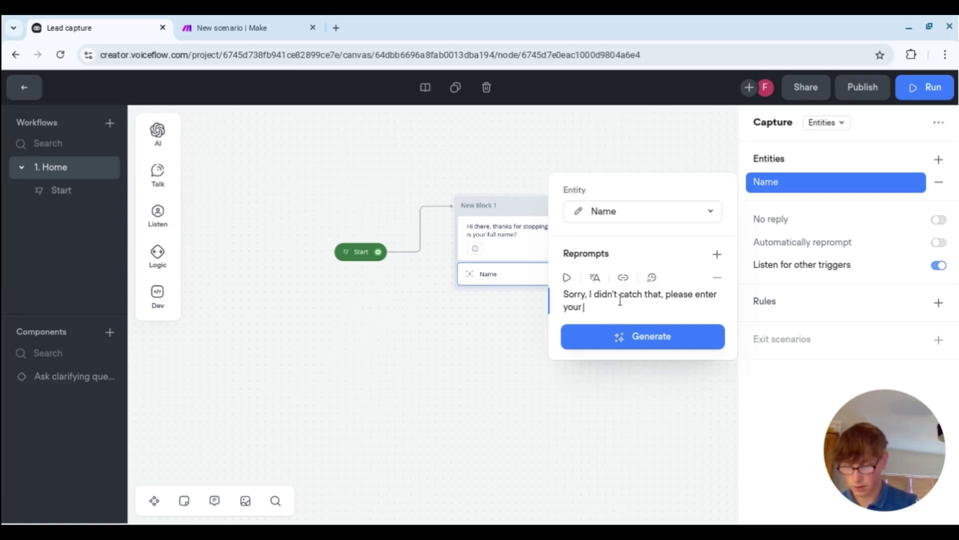
pyautogui.write('full name')
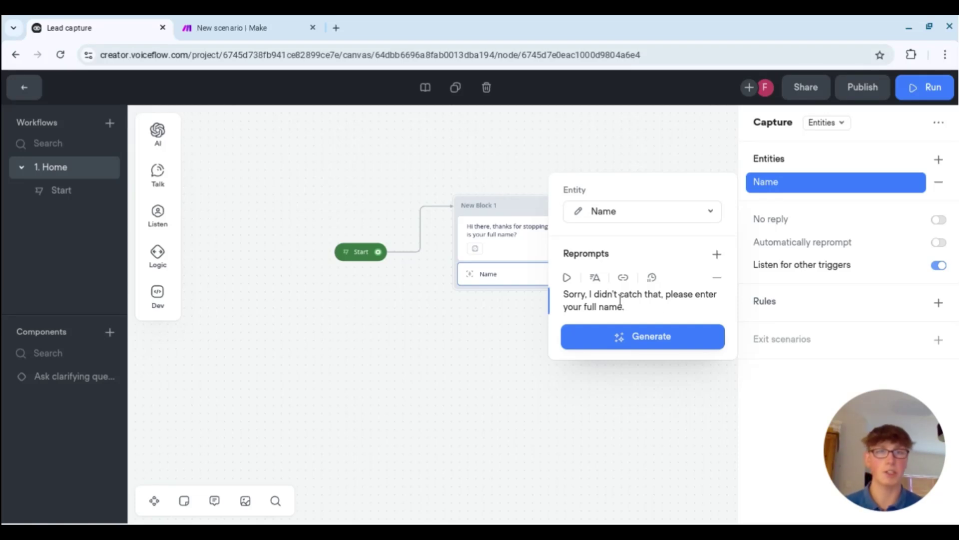
pyautogui.click(659, 344)
pyautogui.click(639, 382)
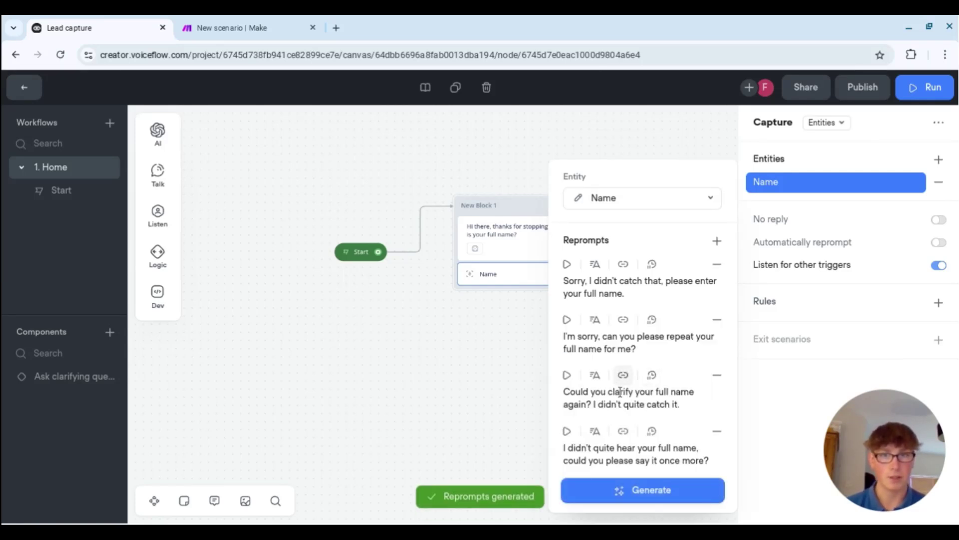
pyautogui.click(503, 360)
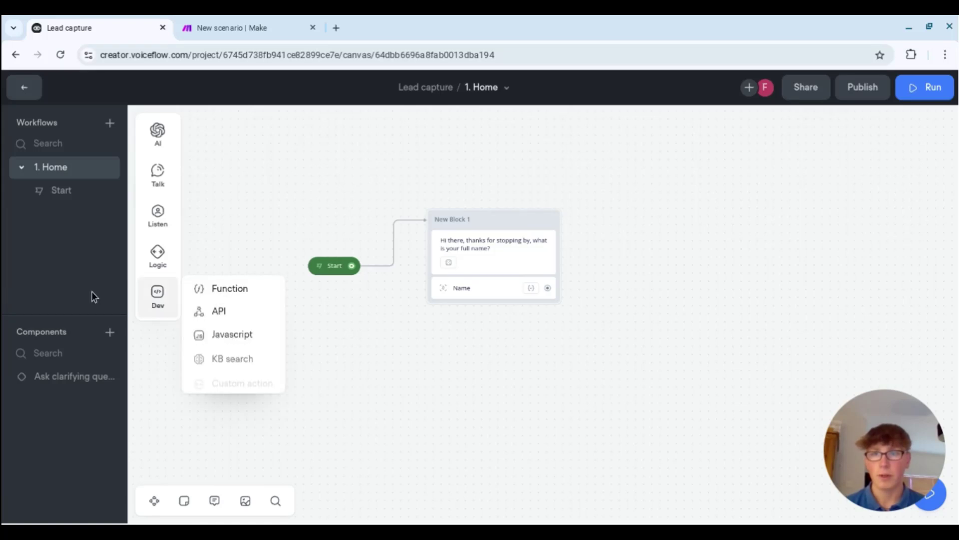
# - Open the prototype, train the agent to 100%, and browse the agent variables list
pyautogui.click(919, 94)
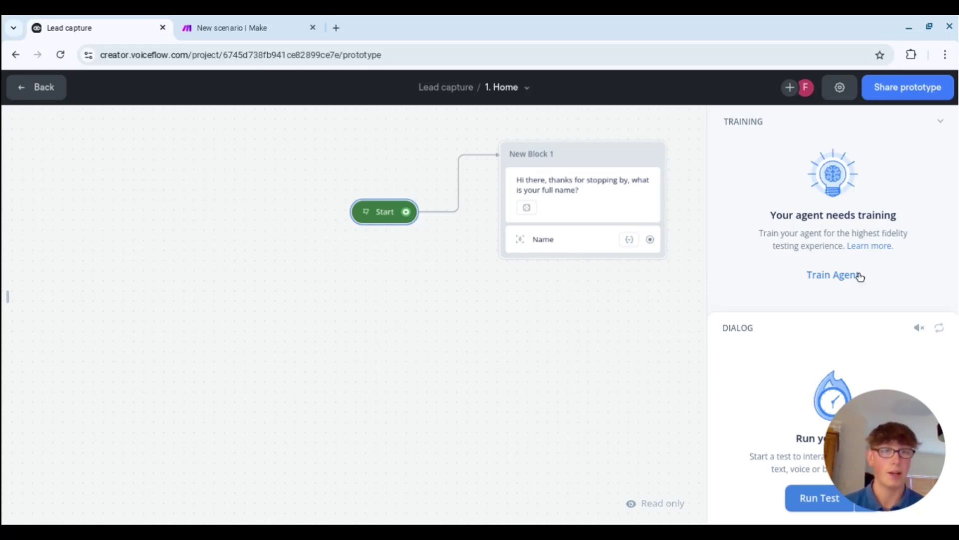
pyautogui.click(858, 275)
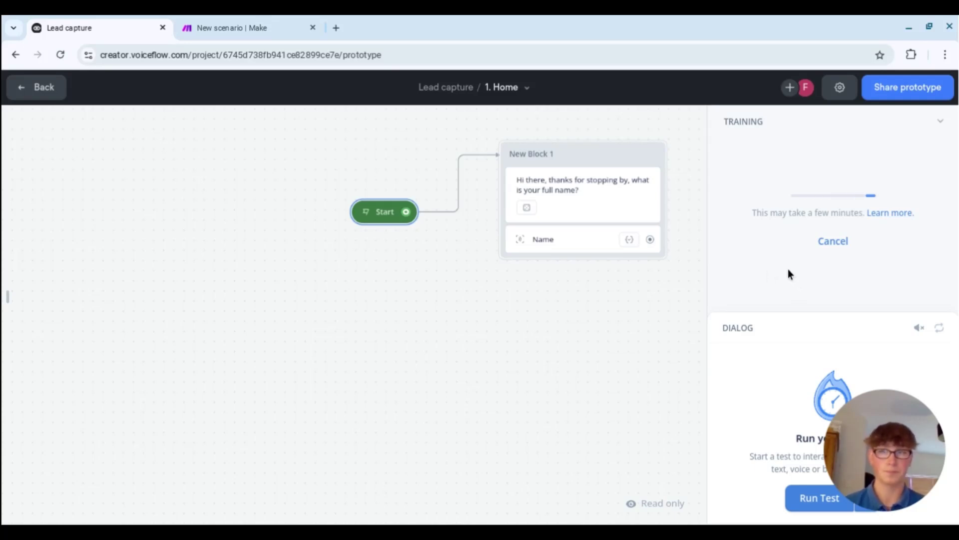
pyautogui.click(7, 296)
pyautogui.scroll(-10, 47, 290)
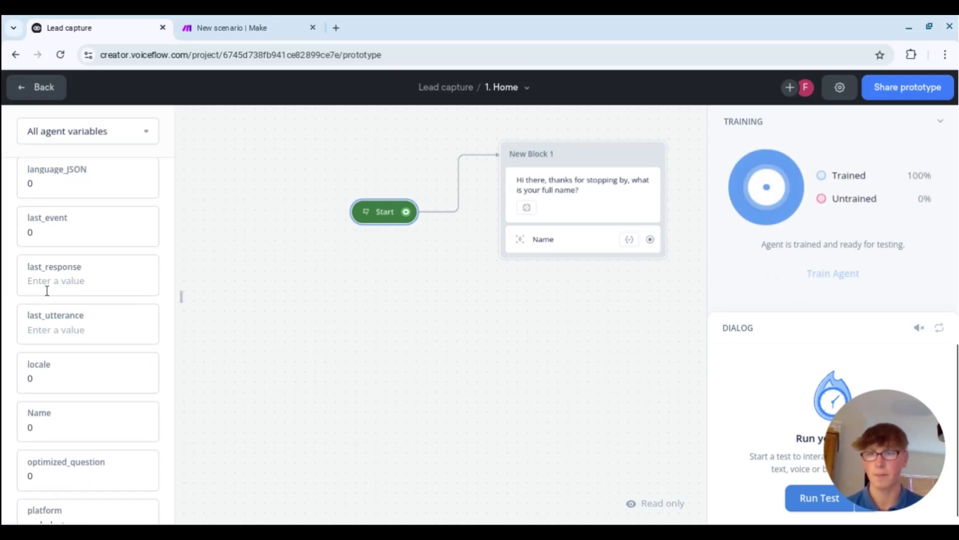
pyautogui.scroll(6, 73, 300)
pyautogui.scroll(4, 131, 298)
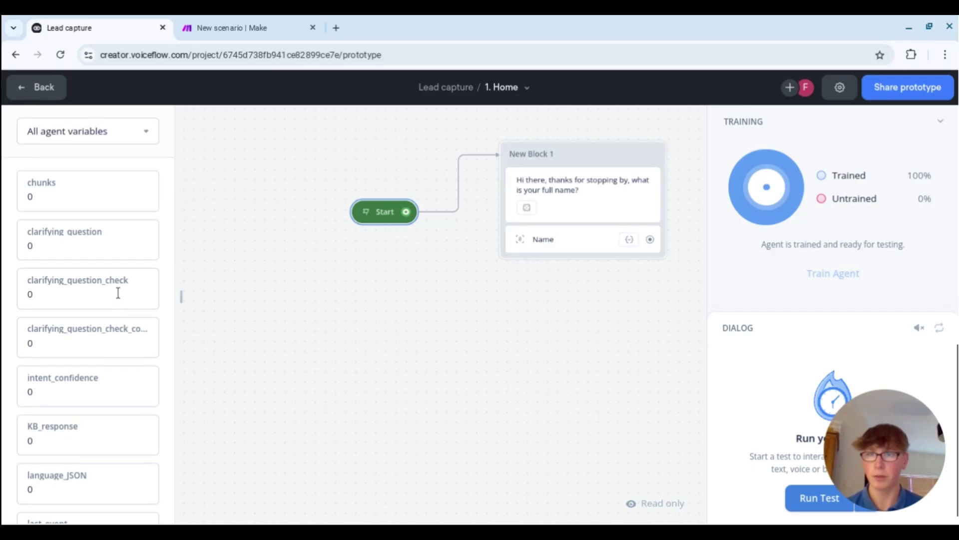
pyautogui.scroll(-8, 62, 265)
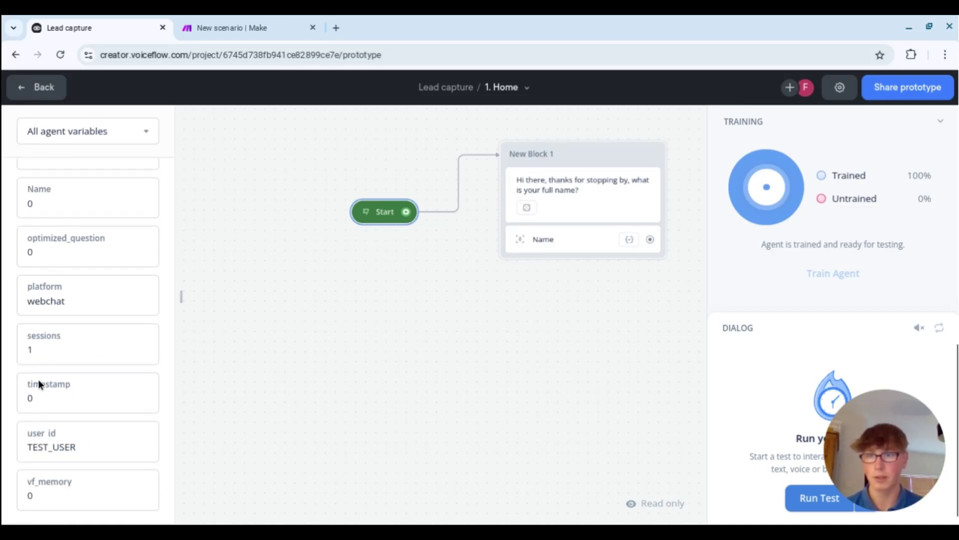
pyautogui.scroll(3, 78, 369)
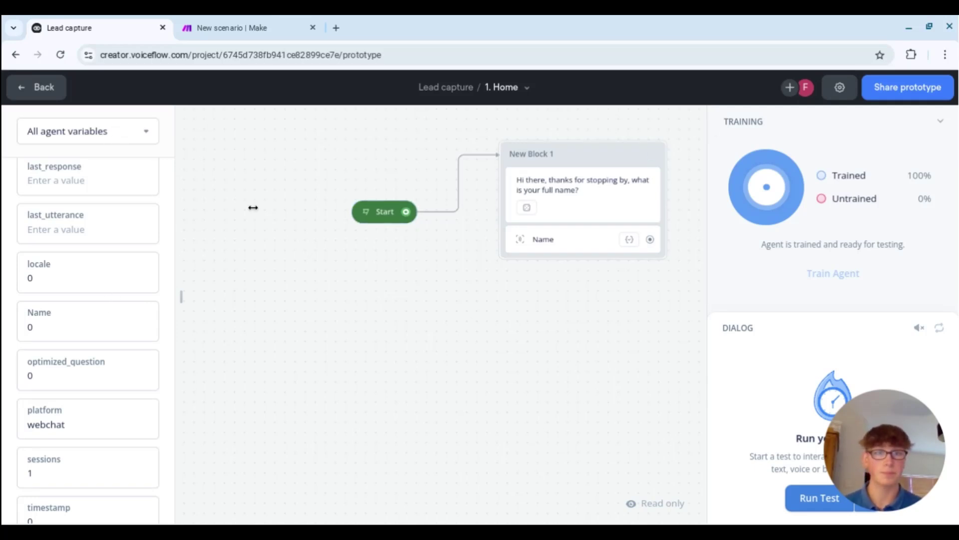
# - Run a test conversation, reply with the user's full name, and check it filled the Name variable
pyautogui.click(797, 500)
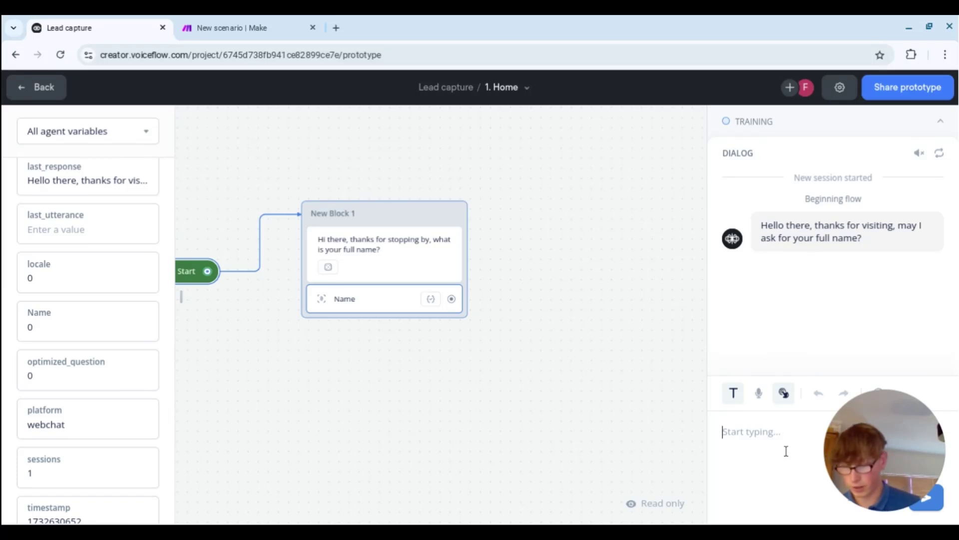
pyautogui.write('My full ')
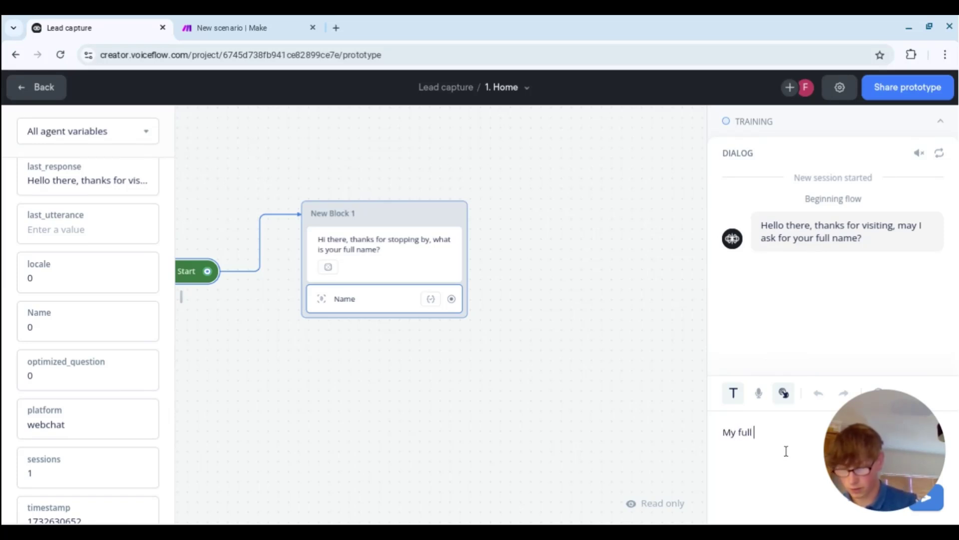
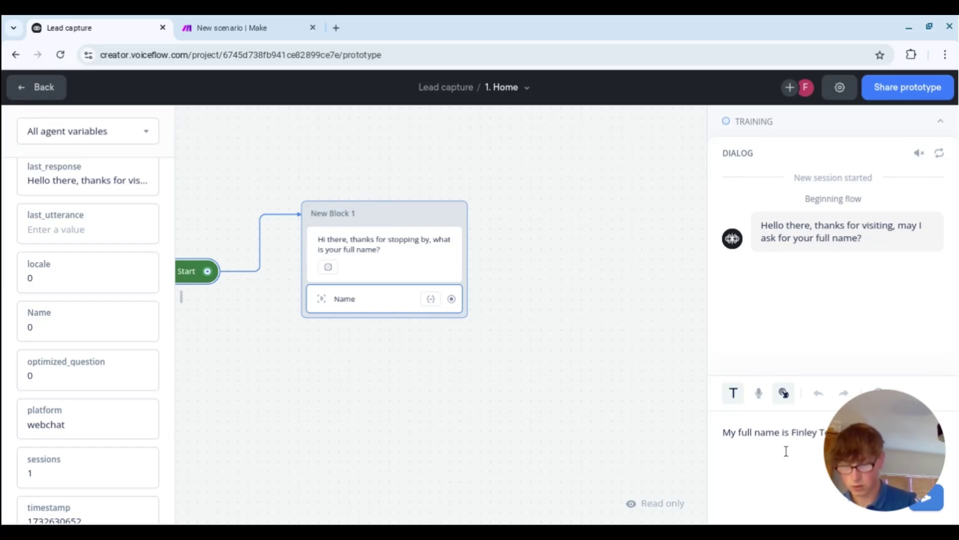
pyautogui.press('Return')
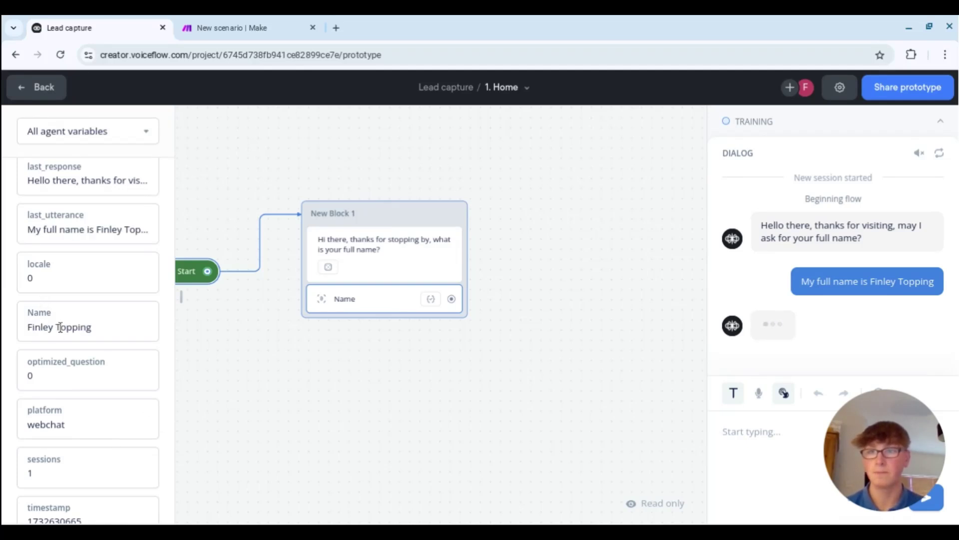
pyautogui.scroll(2, 835, 320)
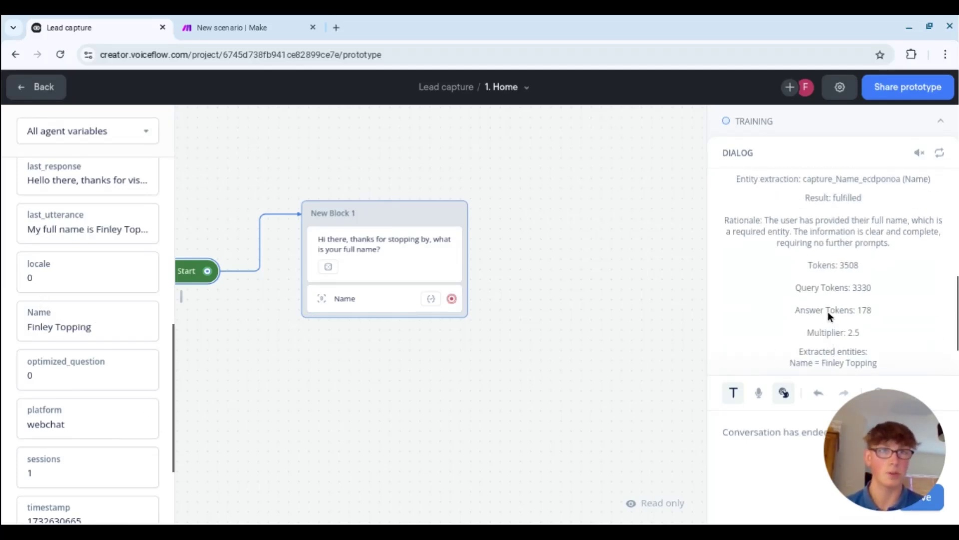
pyautogui.scroll(10, 820, 315)
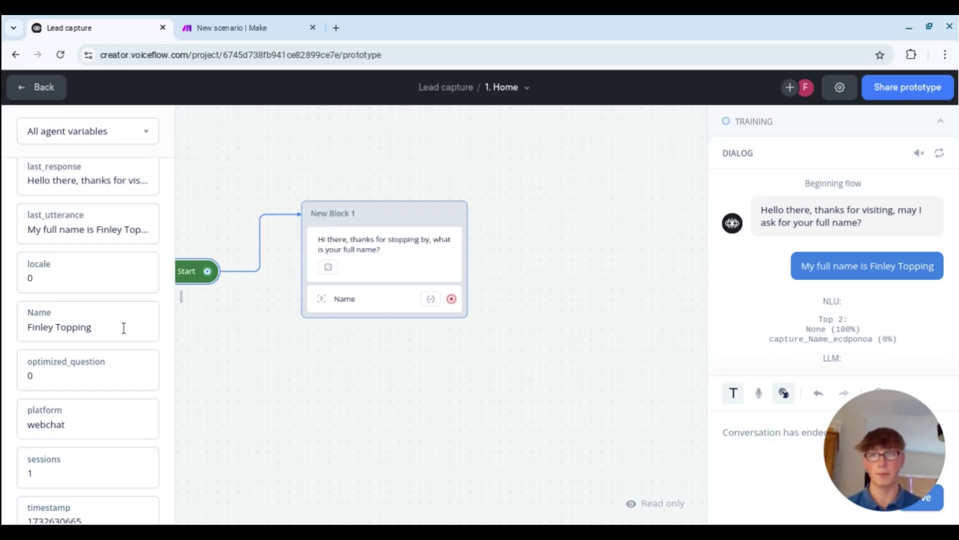
# - Back in the editor, link a new Message block from the Name capture
pyautogui.click(58, 96)
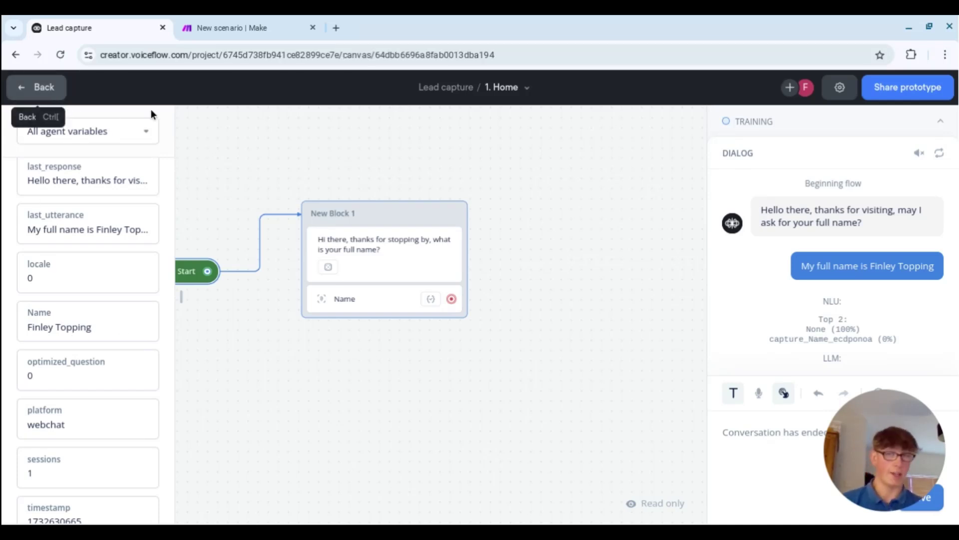
pyautogui.moveTo(377, 364); pyautogui.dragTo(442, 361)
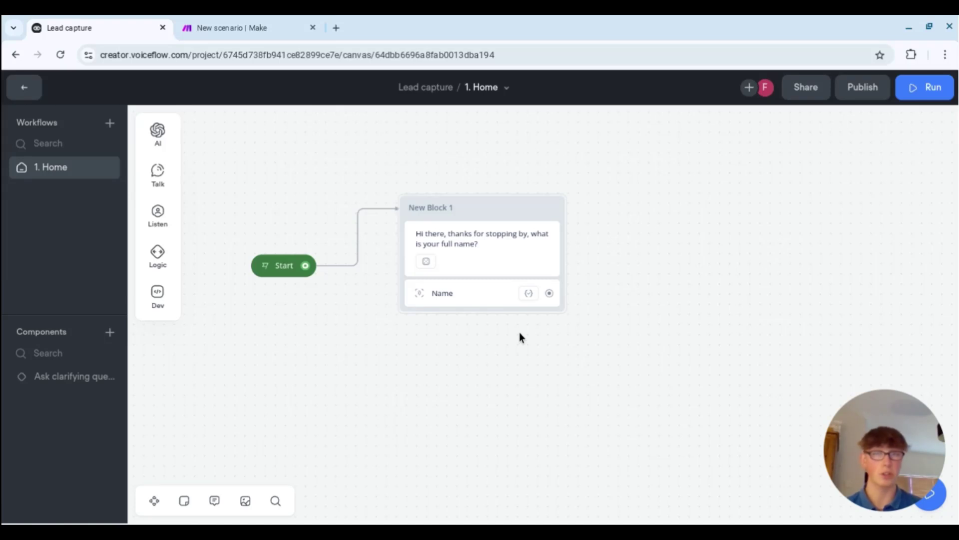
pyautogui.moveTo(549, 293); pyautogui.dragTo(654, 197)
pyautogui.moveTo(720, 241)
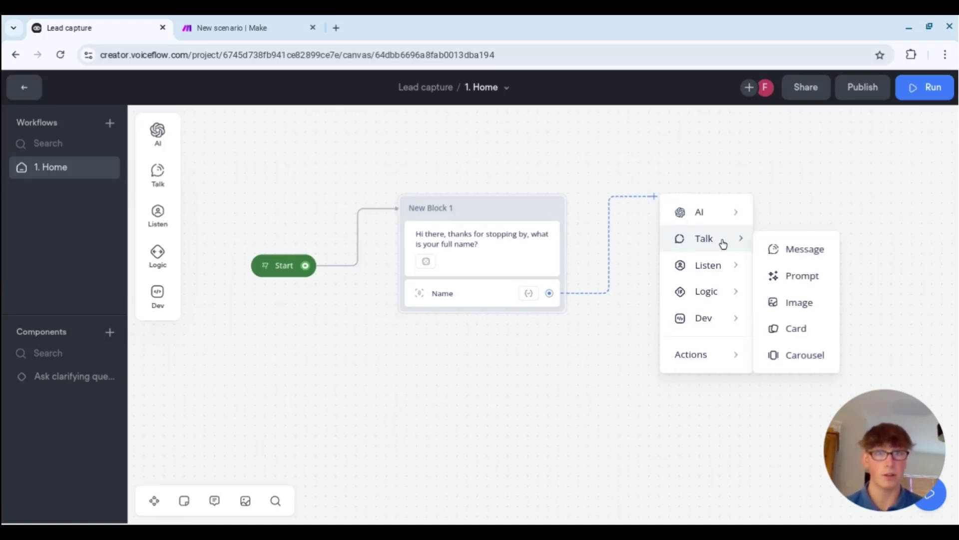
pyautogui.click(795, 249)
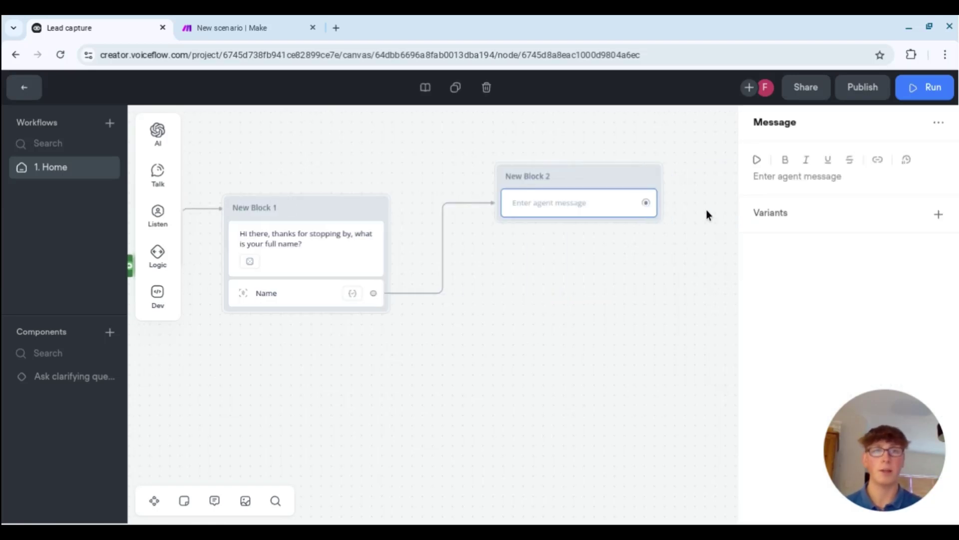
# - Write the message asking for phone number and email address, with three generated variants
pyautogui.click(791, 174)
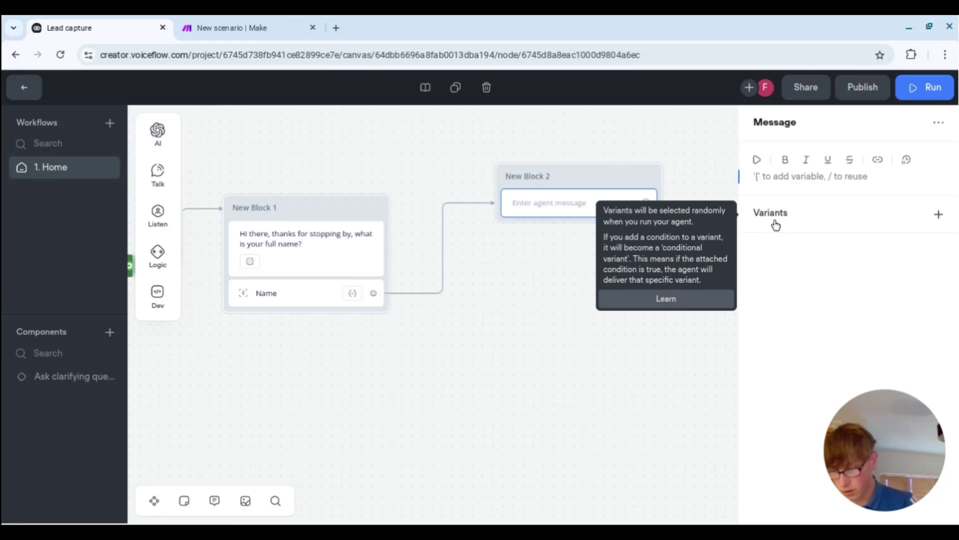
pyautogui.write('Tha')
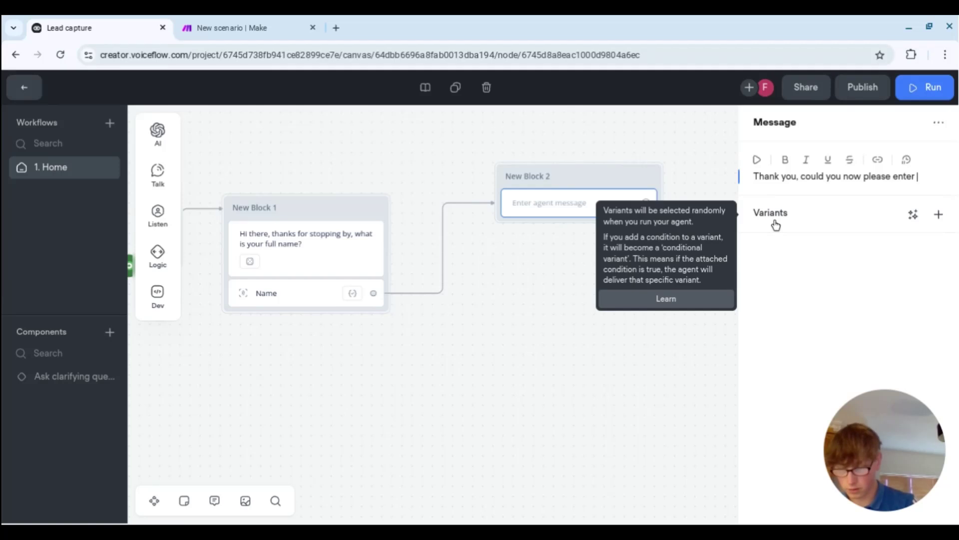
pyautogui.write('phone number and email address')
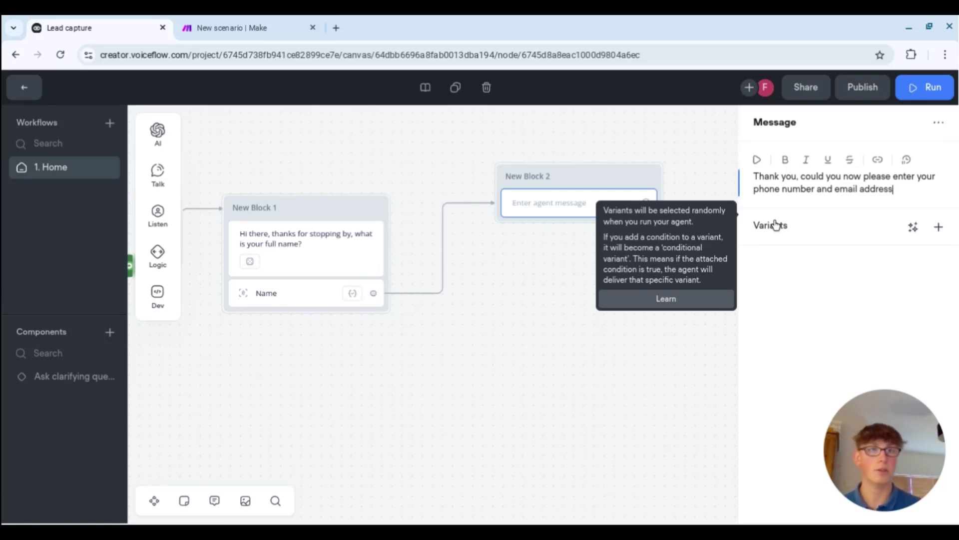
pyautogui.click(914, 227)
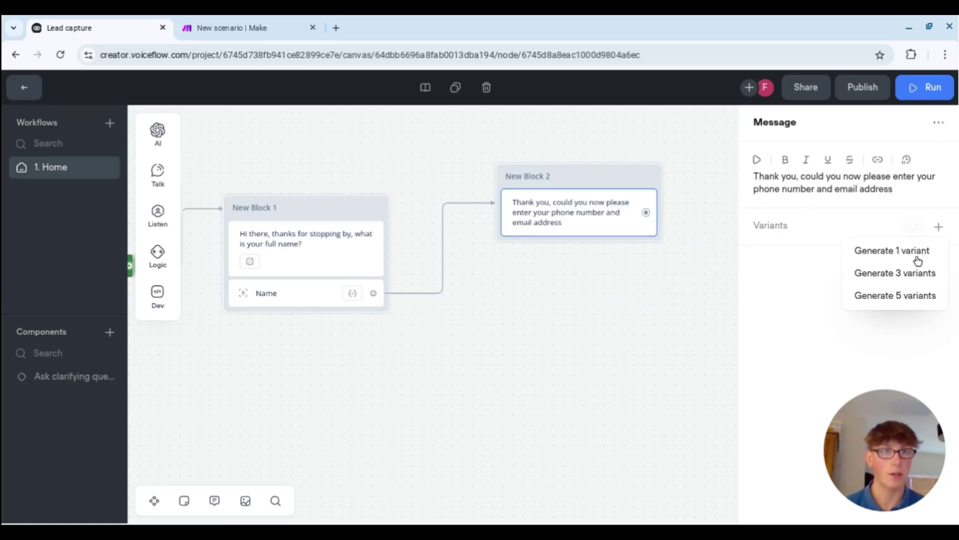
pyautogui.click(915, 274)
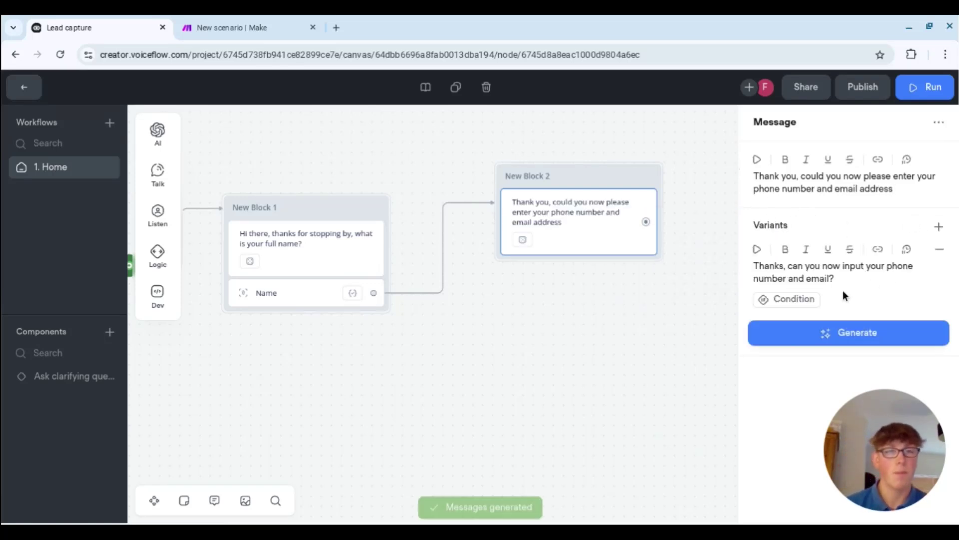
pyautogui.scroll(-2, 860, 285)
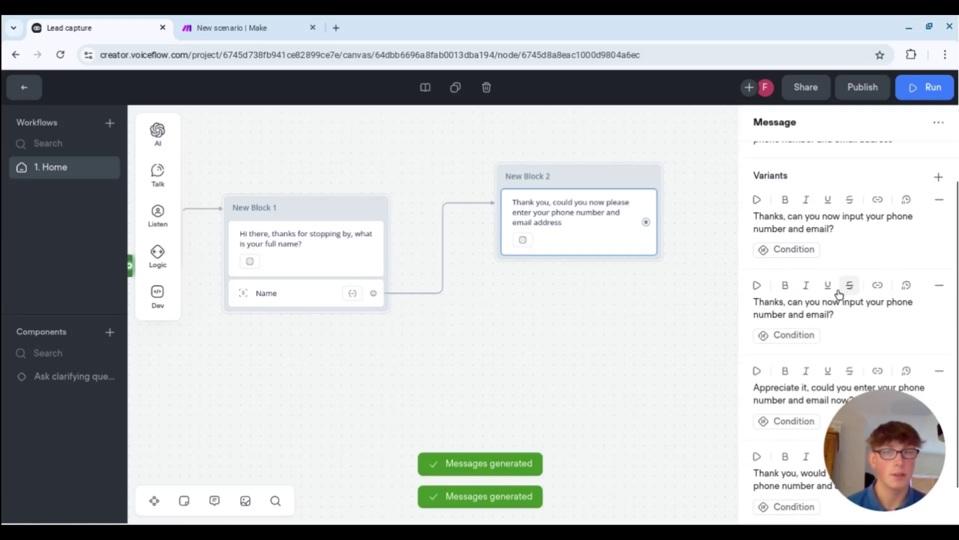
pyautogui.click(651, 316)
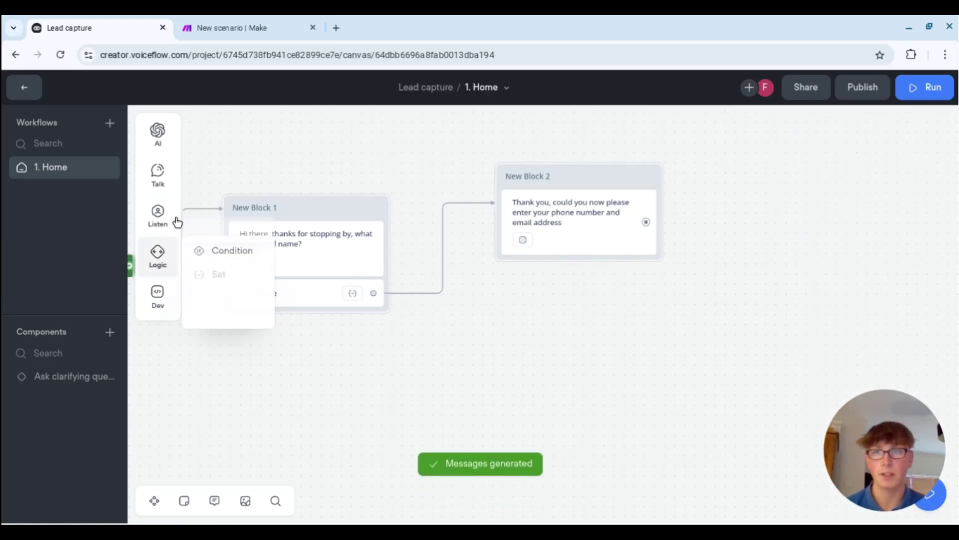
# - Add a capture step to New Block 2 and create an Email entity of data type Email
pyautogui.moveTo(158, 215)
pyautogui.moveTo(219, 252); pyautogui.dragTo(550, 275)
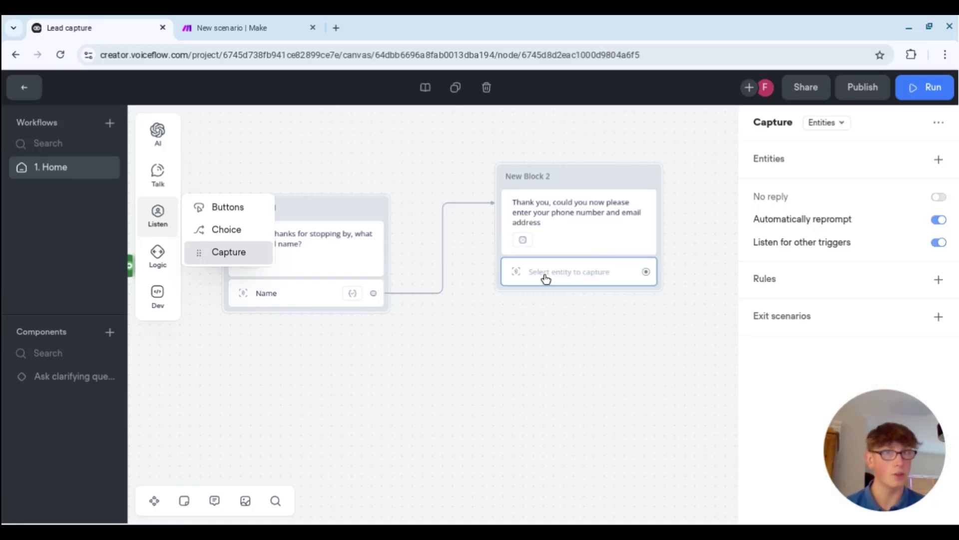
pyautogui.click(938, 160)
pyautogui.click(867, 241)
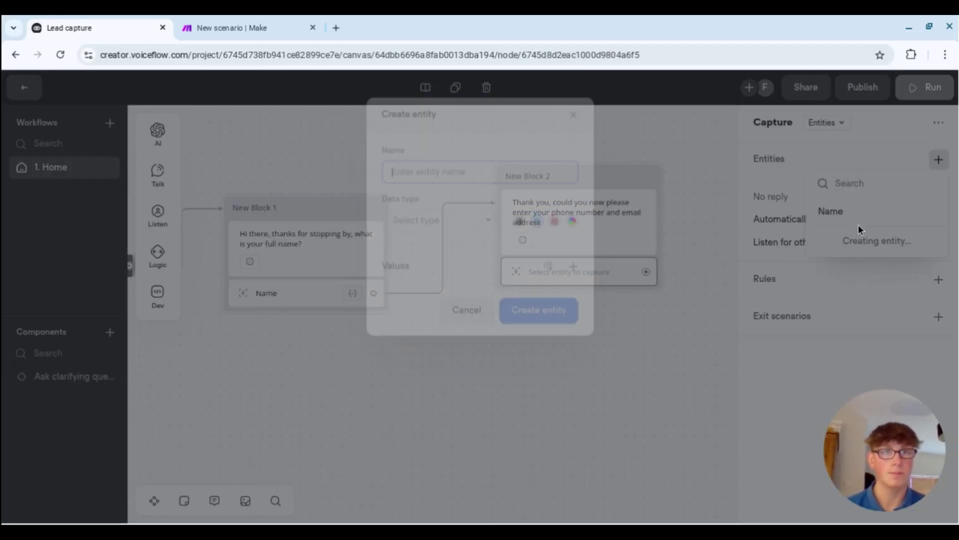
pyautogui.click(479, 222)
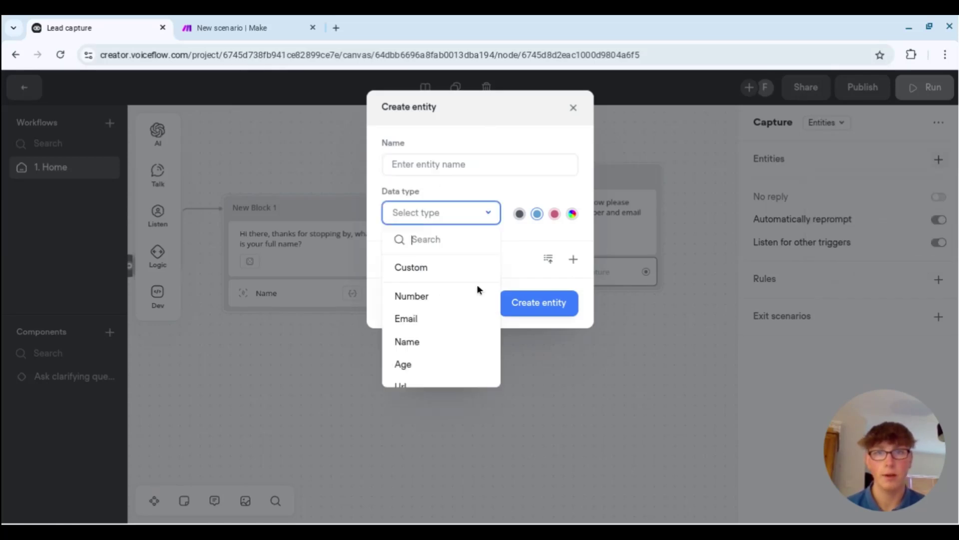
pyautogui.click(428, 317)
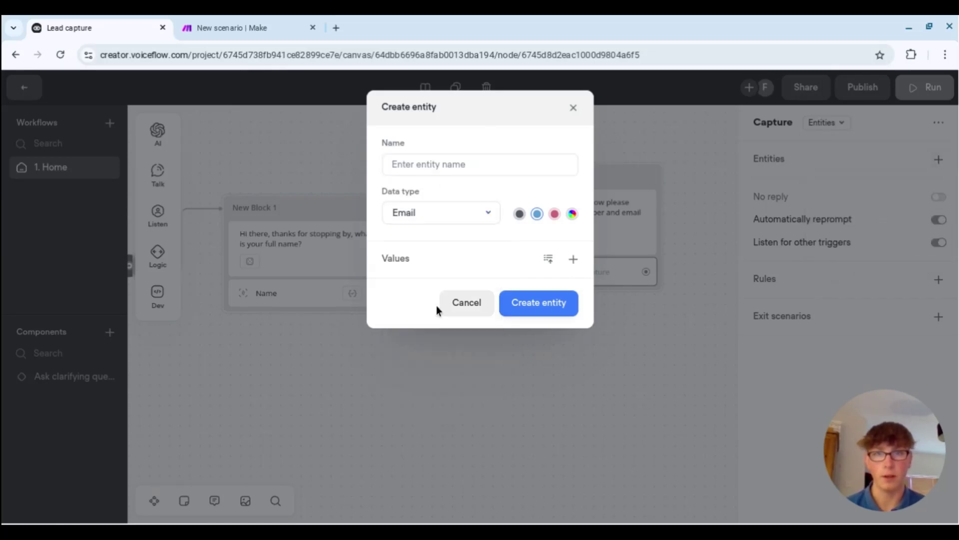
pyautogui.click(439, 167)
pyautogui.write('Em')
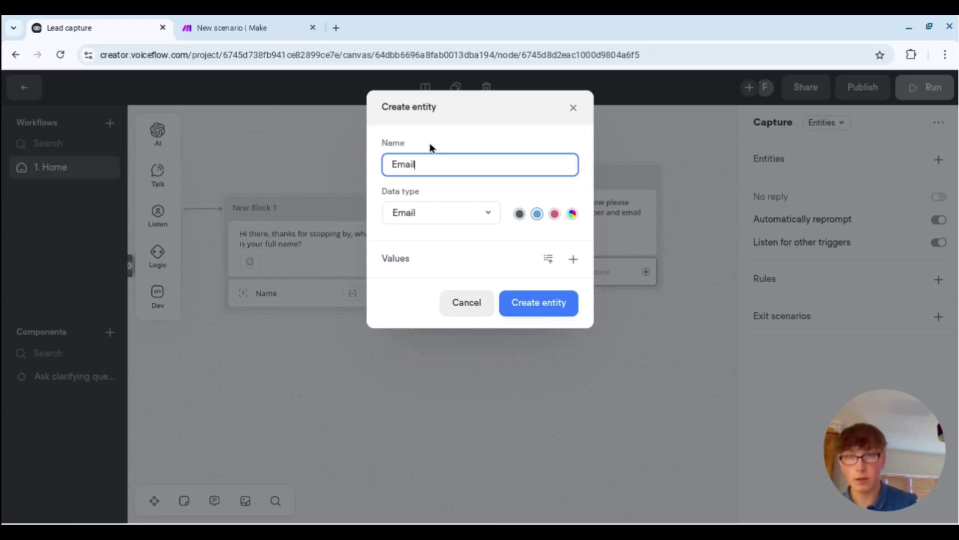
pyautogui.write('ail')
pyautogui.click(565, 298)
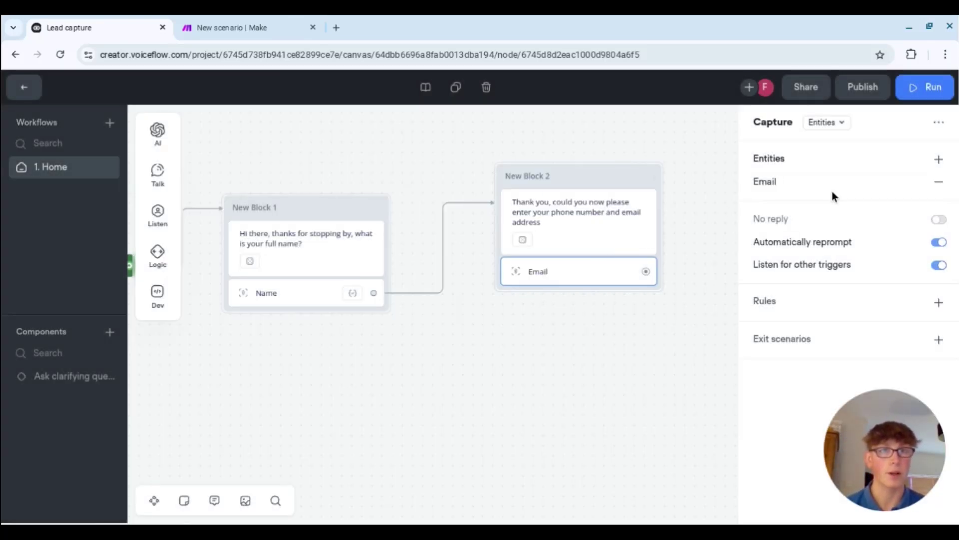
# - Create a Phone entity with the Number data type in the same capture step
pyautogui.click(938, 159)
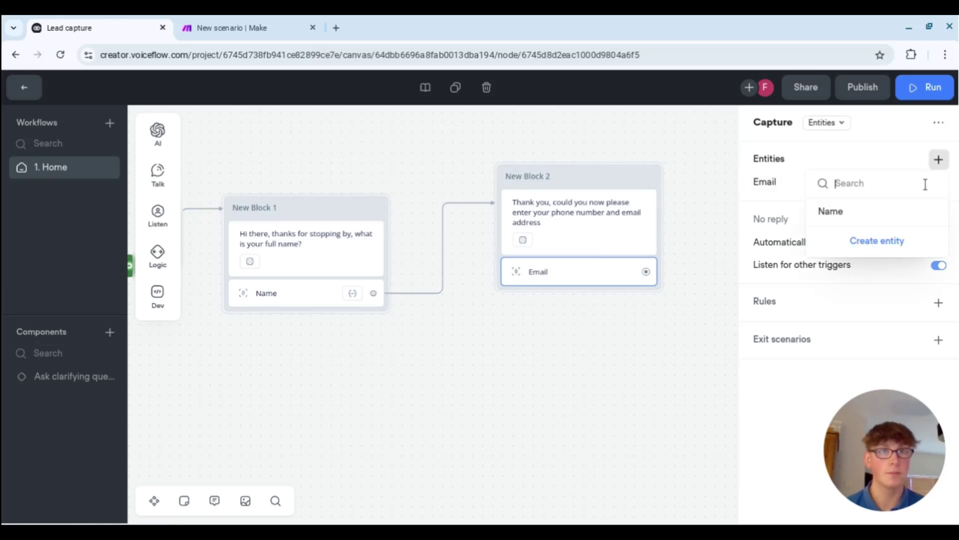
pyautogui.click(894, 241)
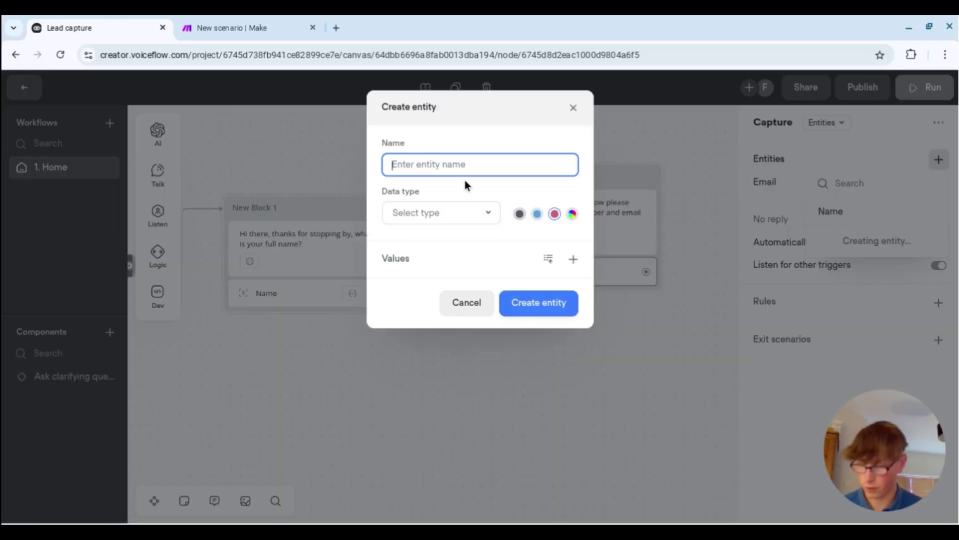
pyautogui.write('Phone')
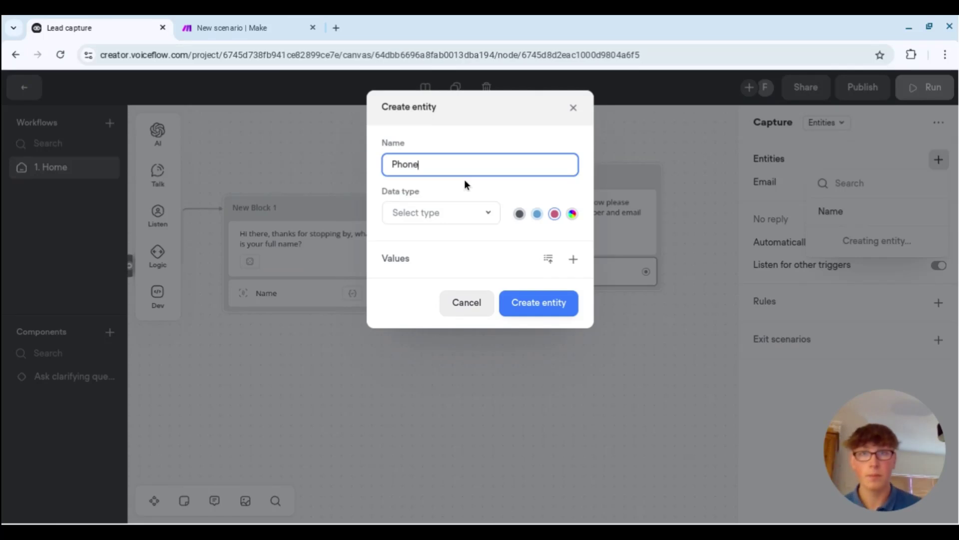
pyautogui.click(447, 215)
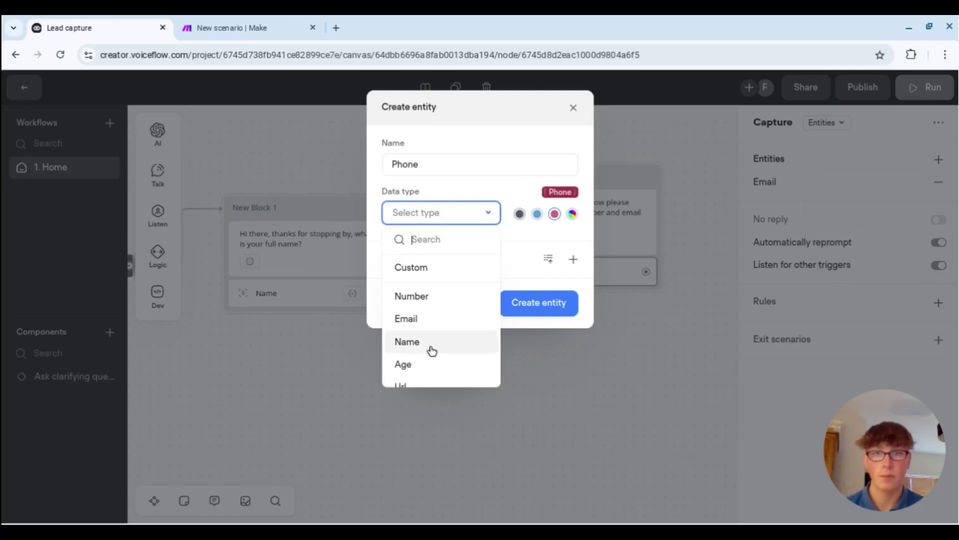
pyautogui.scroll(-1, 431, 310)
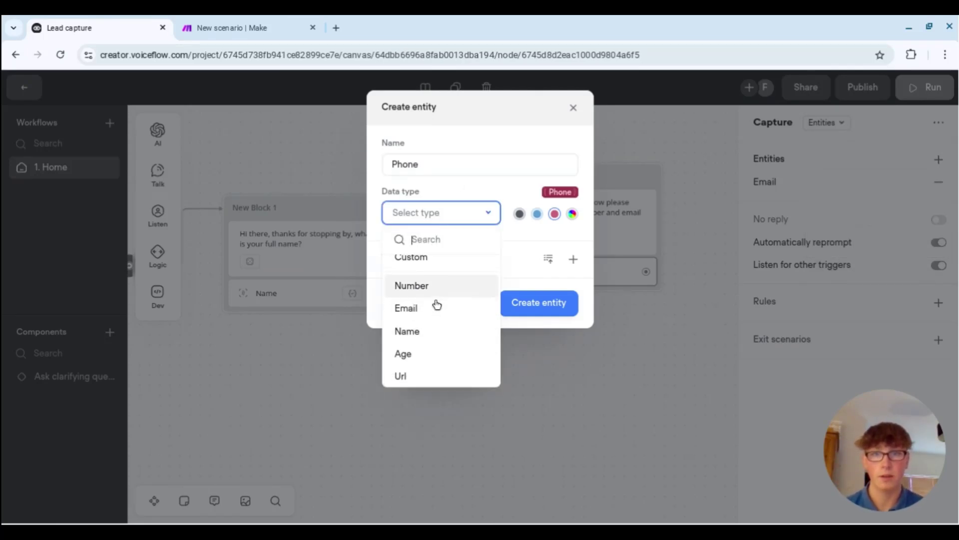
pyautogui.click(425, 278)
pyautogui.click(540, 304)
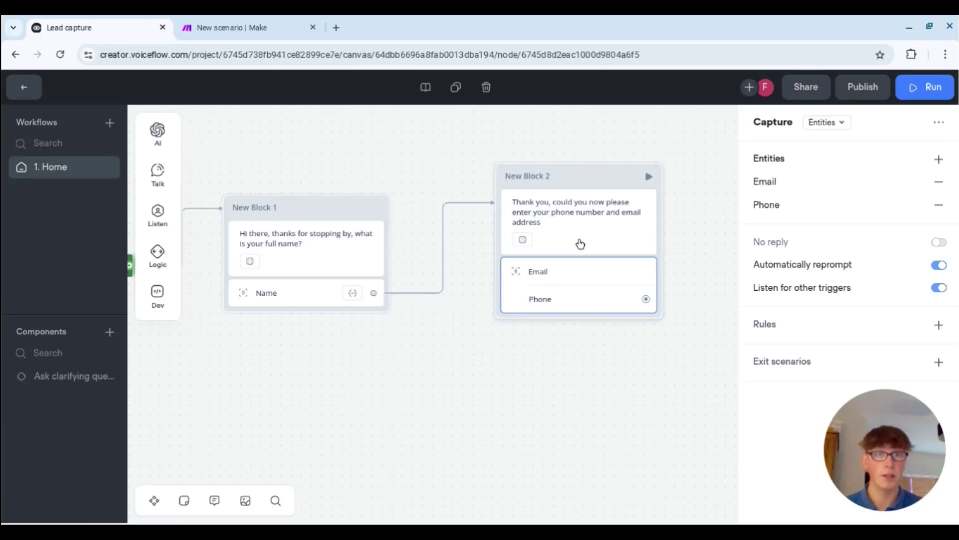
# - Review the Email entity's settings without changes and close the capture panel
pyautogui.click(759, 186)
pyautogui.click(694, 213)
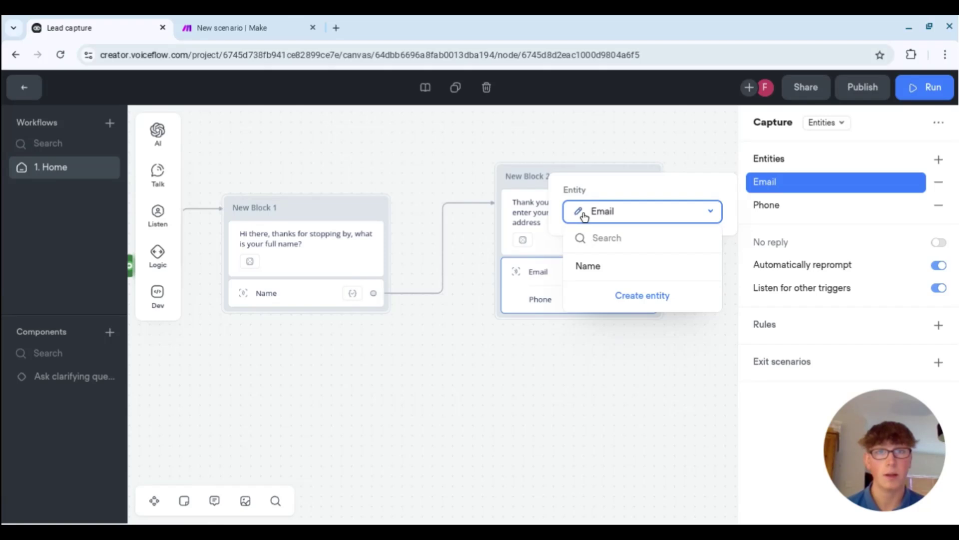
pyautogui.click(581, 214)
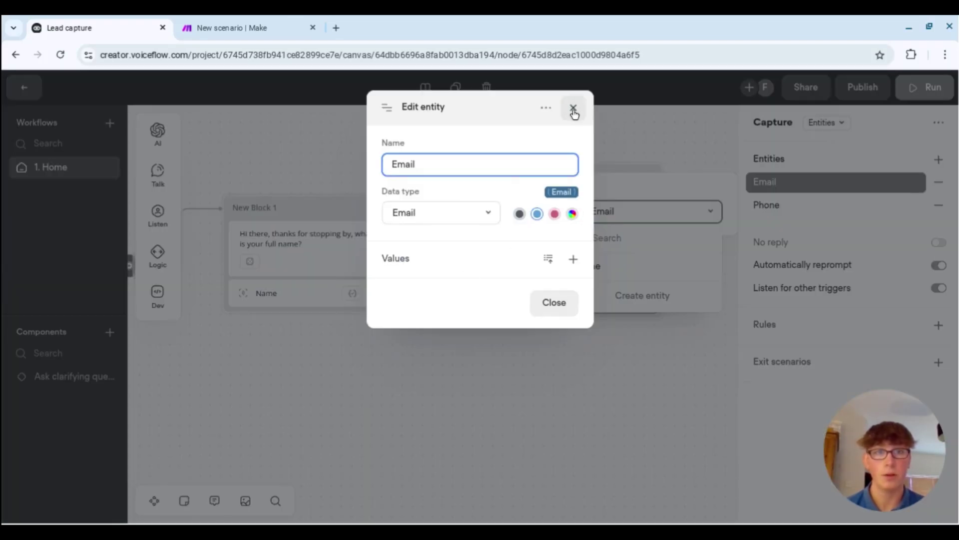
pyautogui.click(574, 110)
pyautogui.click(689, 320)
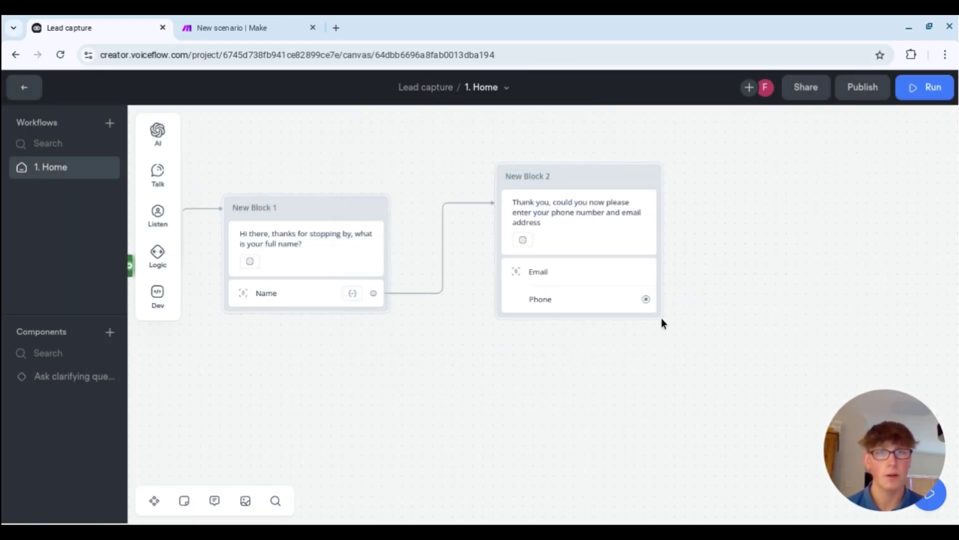
# - Turn off automatic reprompting and give the Email capture a reprompt with generated variants
pyautogui.click(542, 271)
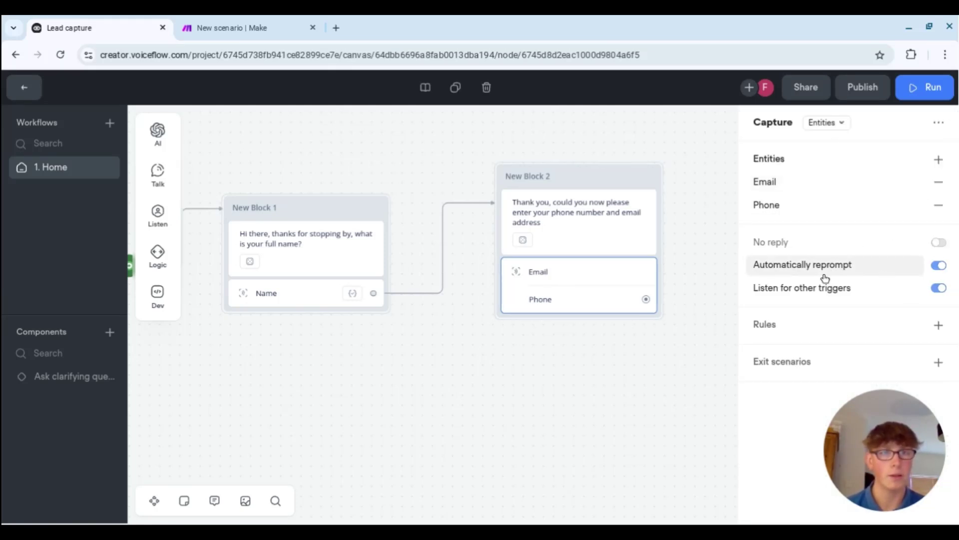
pyautogui.click(940, 266)
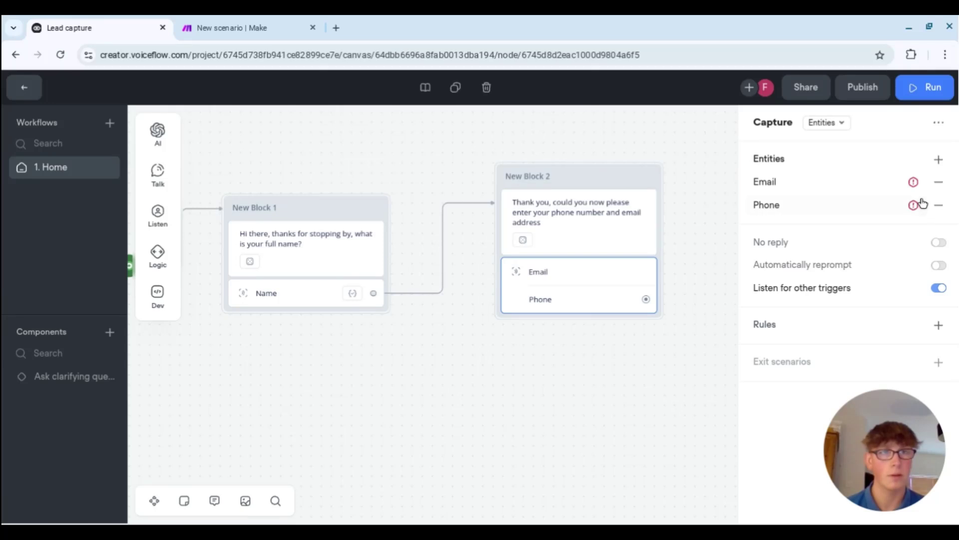
pyautogui.click(914, 182)
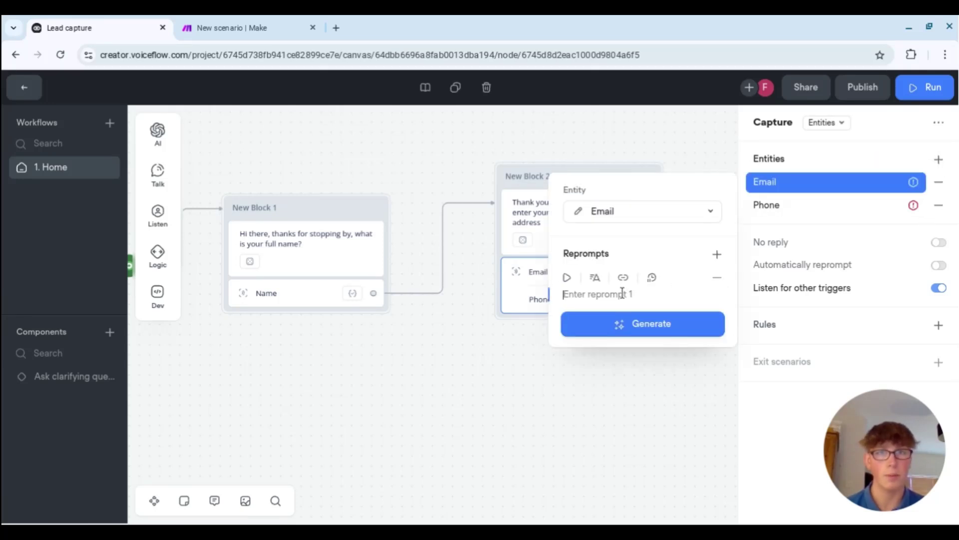
pyautogui.write('Ple')
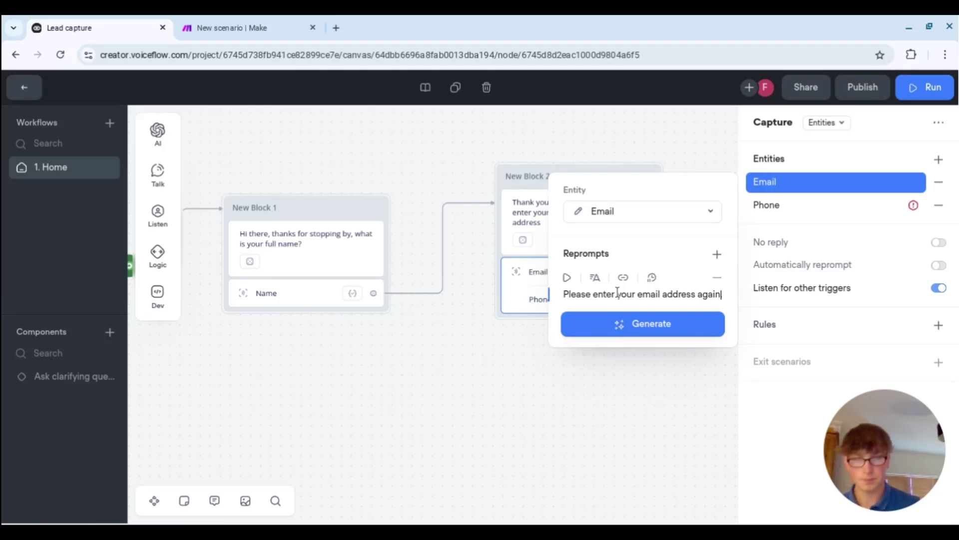
pyautogui.click(628, 332)
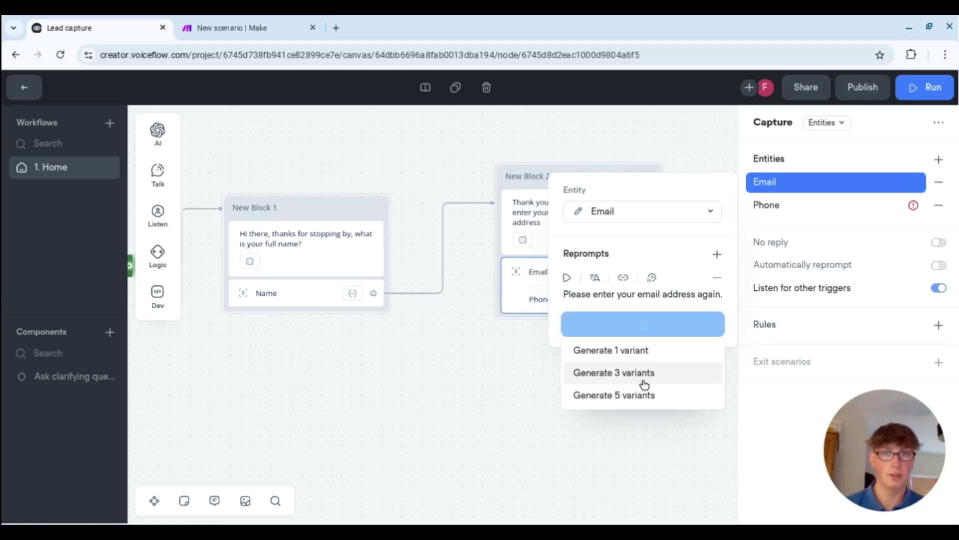
pyautogui.click(655, 371)
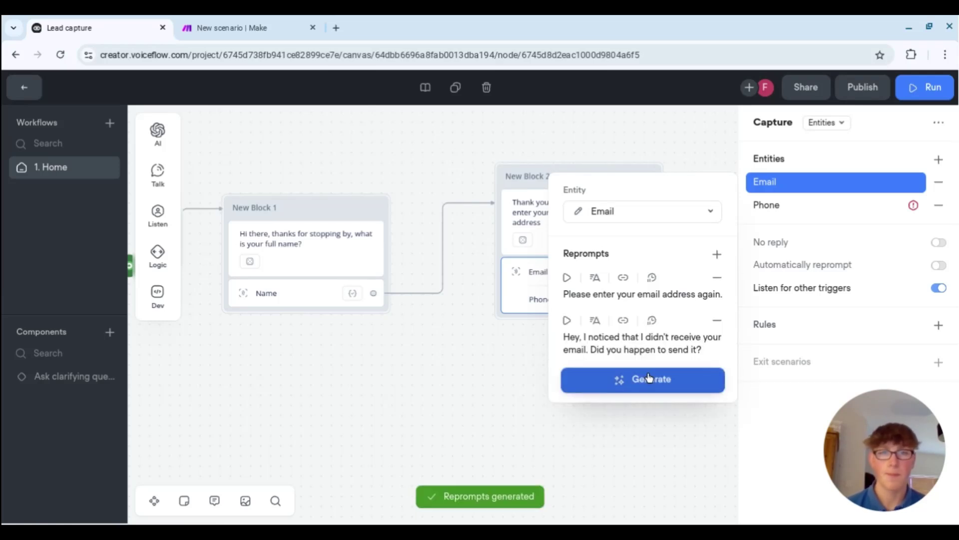
# - Give the Phone capture the reprompt 'Please enter your phone number again' plus a generated variant
pyautogui.click(915, 211)
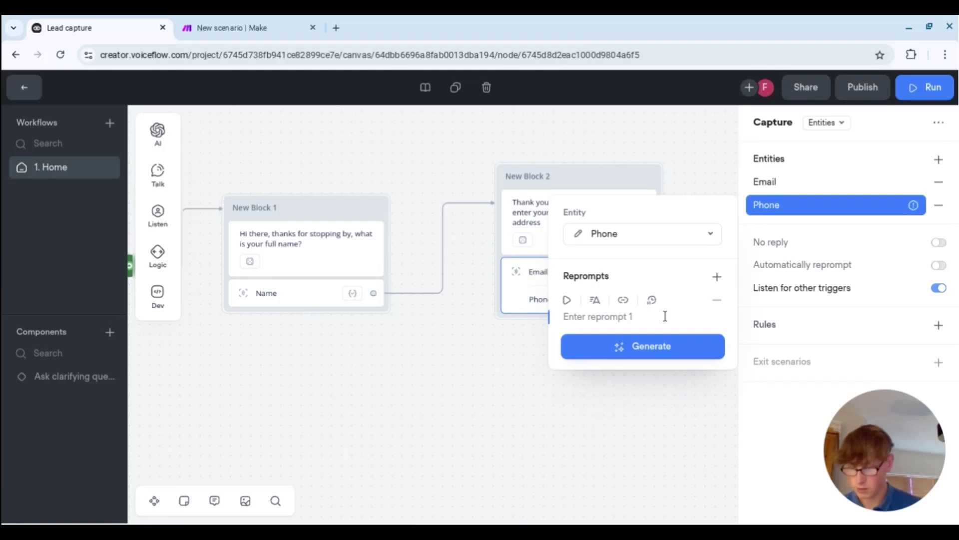
pyautogui.write('R')
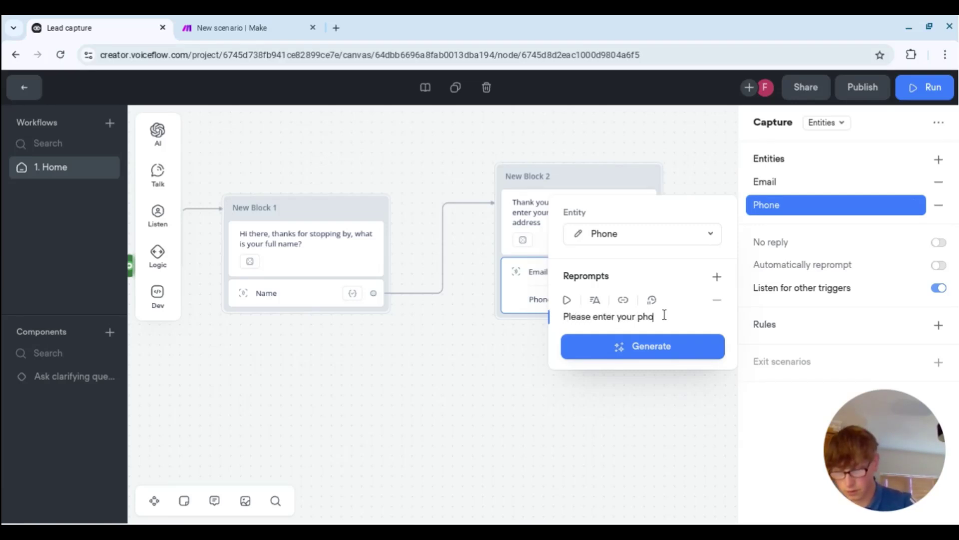
pyautogui.write('lease enter your phone number aga')
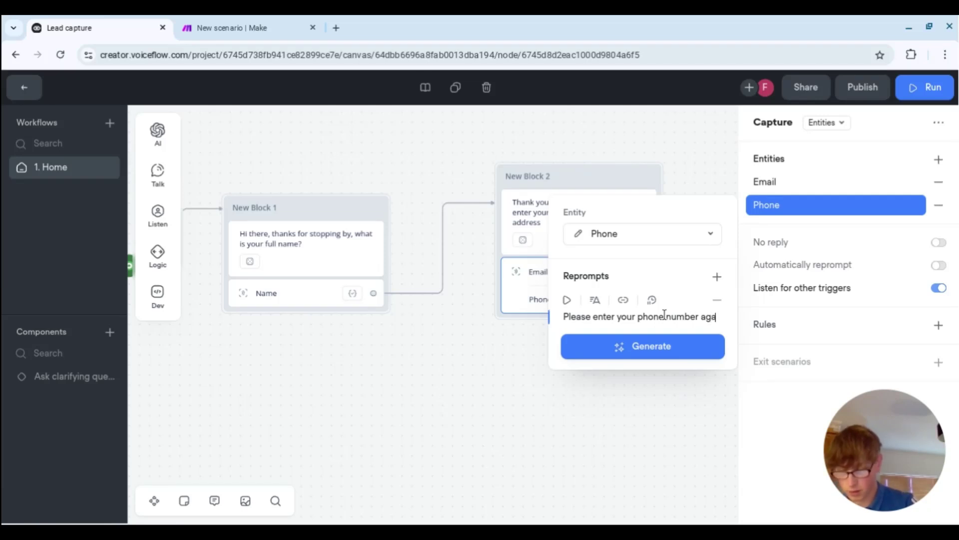
pyautogui.write('in')
pyautogui.click(670, 361)
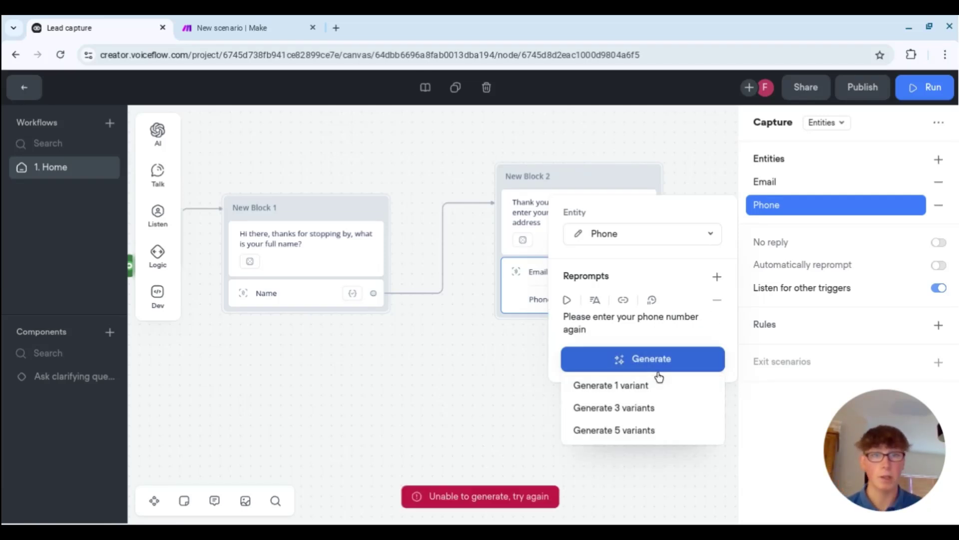
pyautogui.moveTo(702, 358)
pyautogui.click(681, 385)
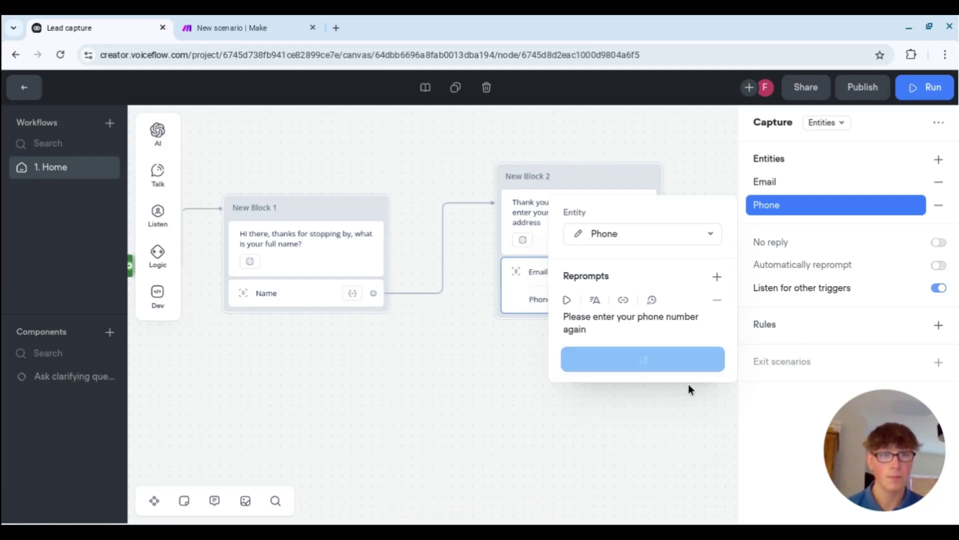
pyautogui.click(534, 355)
# - Pan the canvas and launch the agent's prototype test view with Run
pyautogui.hscroll(2, 700, 333)
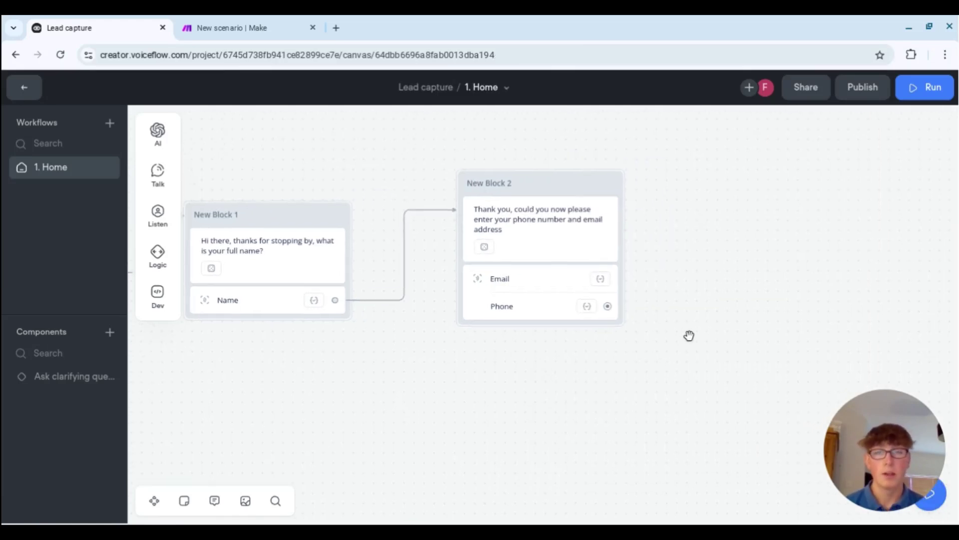
pyautogui.hscroll(-2, 320, 330)
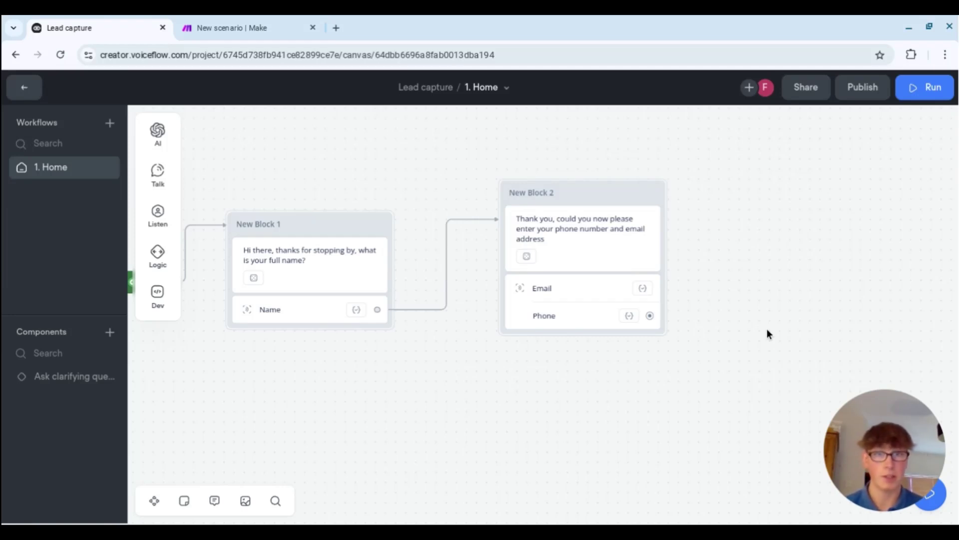
pyautogui.hscroll(2, 724, 364)
pyautogui.hscroll(-3, 720, 385)
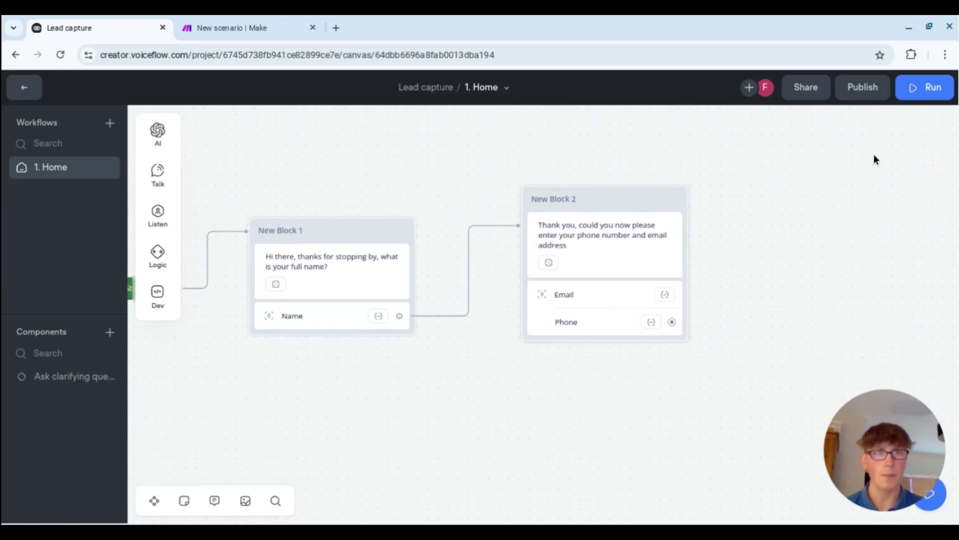
pyautogui.moveTo(158, 254)
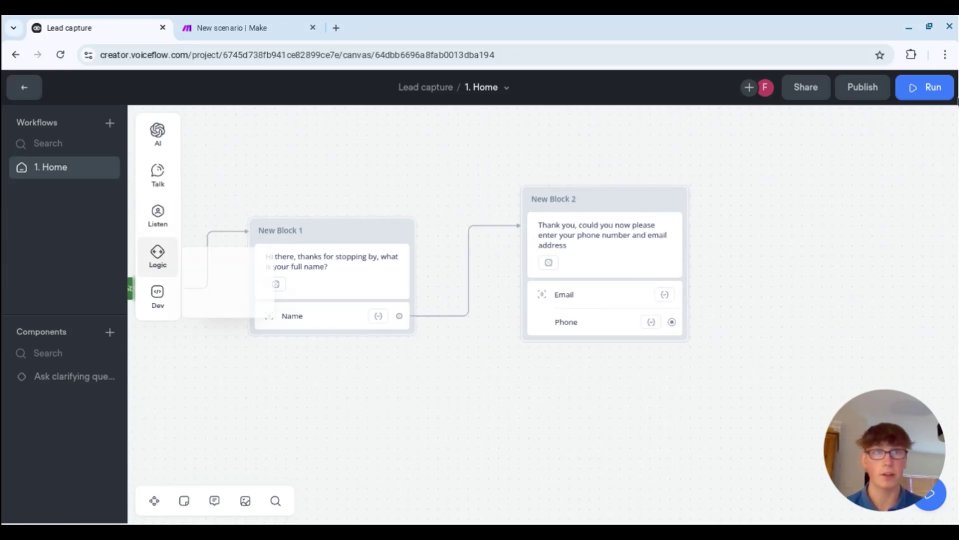
pyautogui.click(925, 87)
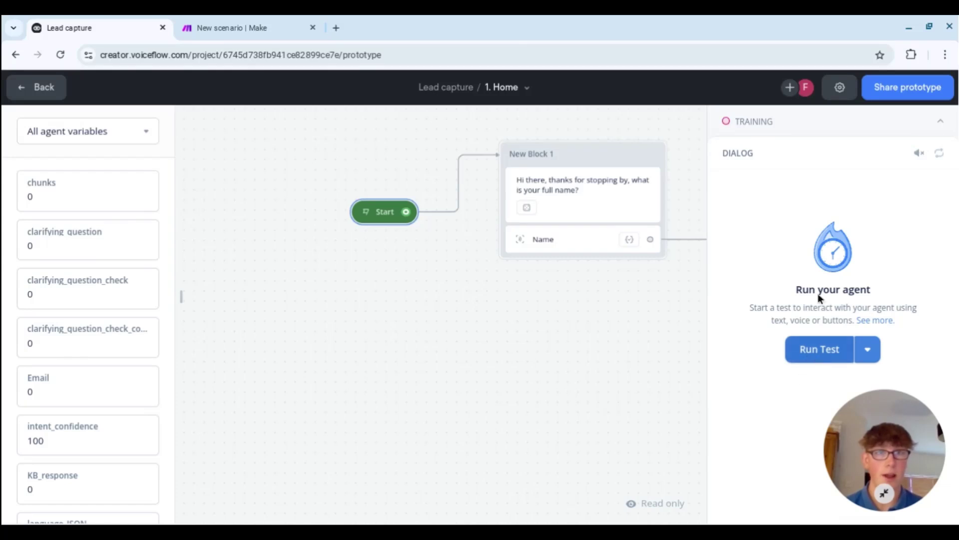
# - Expand the training section and train the agent
pyautogui.click(940, 122)
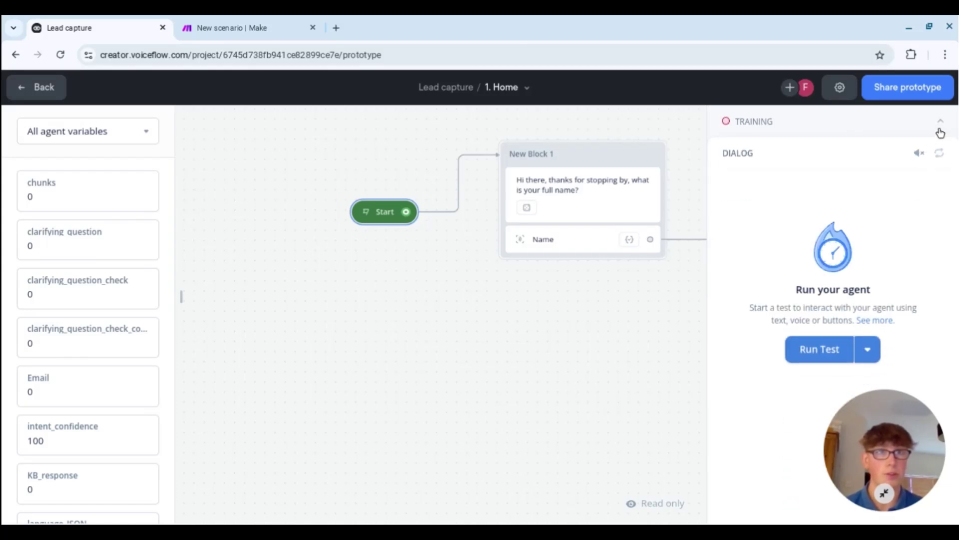
pyautogui.click(940, 123)
pyautogui.click(838, 282)
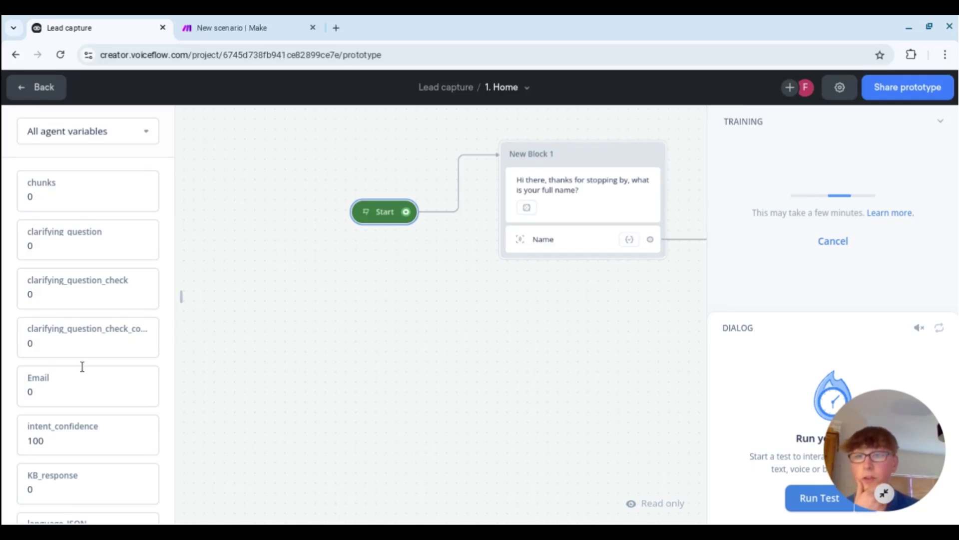
# - Review the agent variables list, then collapse the variables panel
pyautogui.scroll(-1, 92, 400)
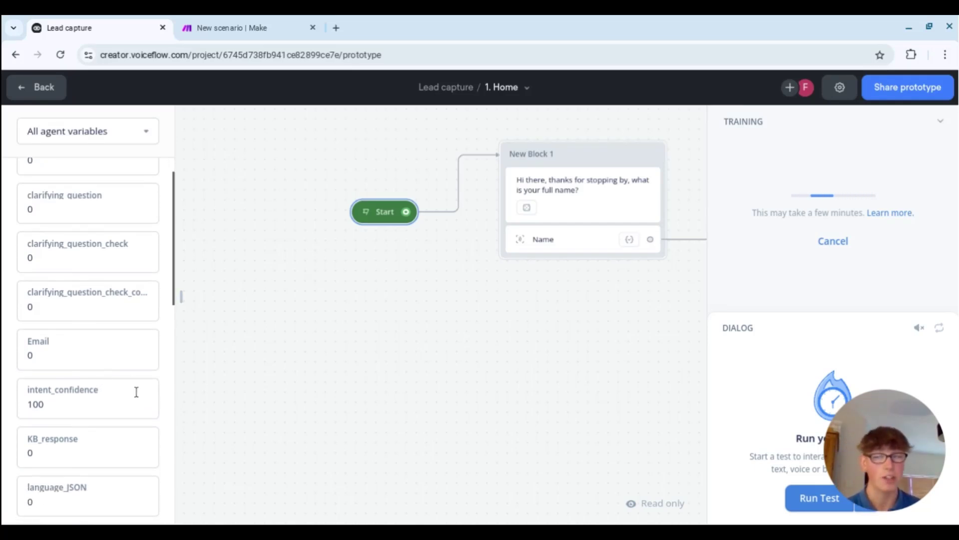
pyautogui.scroll(-1, 82, 351)
pyautogui.scroll(-7, 78, 349)
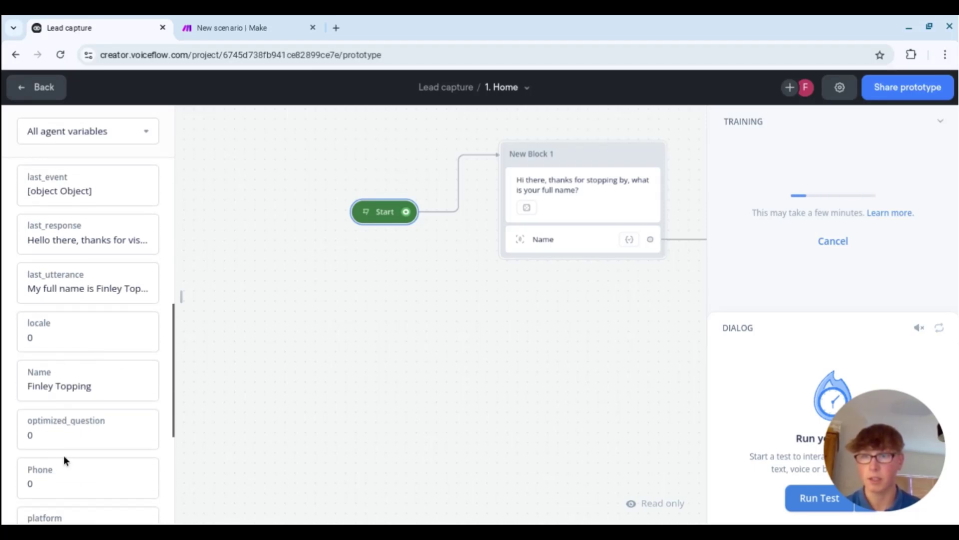
pyautogui.scroll(-3, 64, 455)
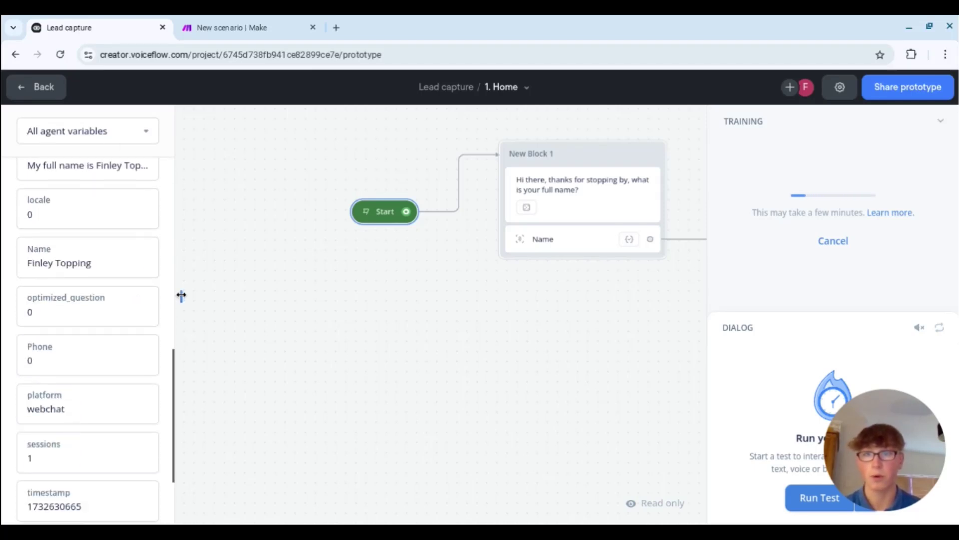
pyautogui.click(181, 296)
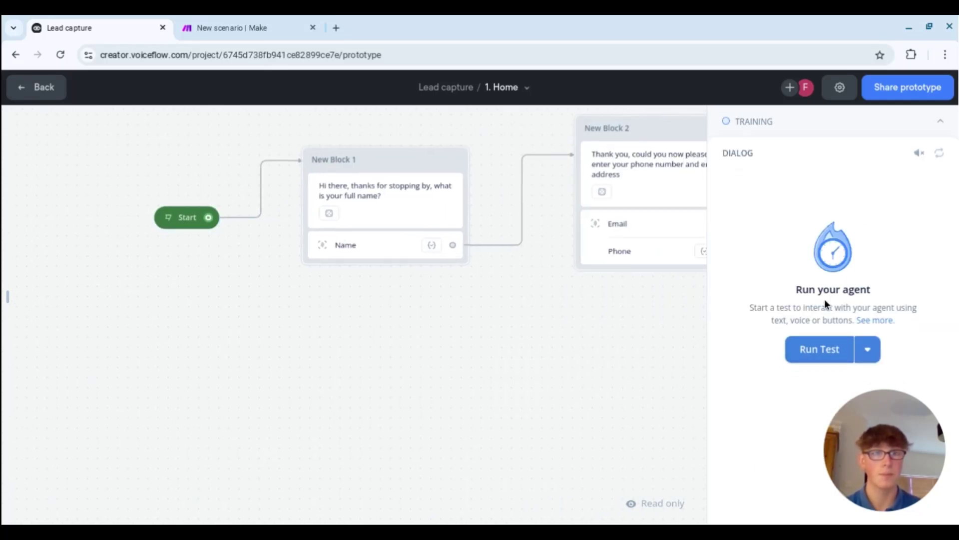
# - Start a test conversation and reply with the user's full name
pyautogui.click(811, 350)
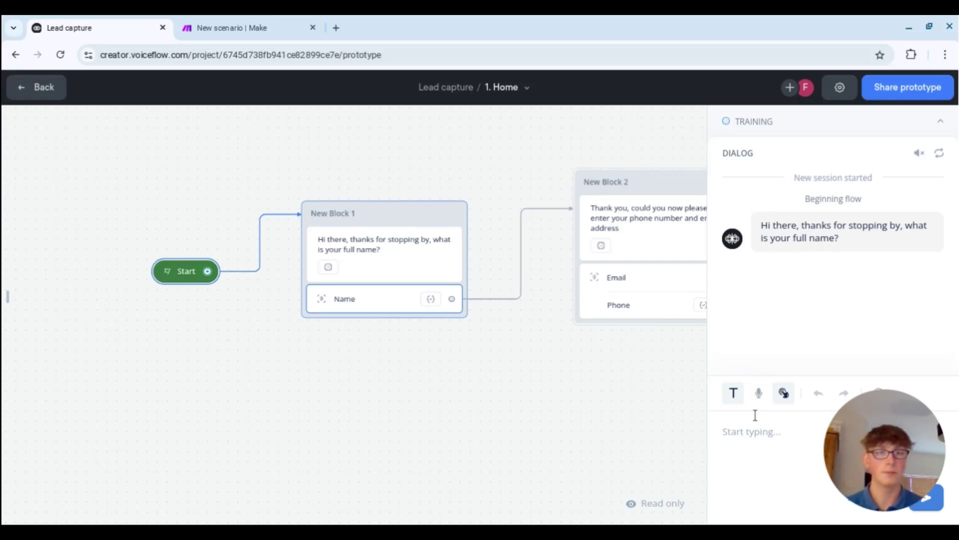
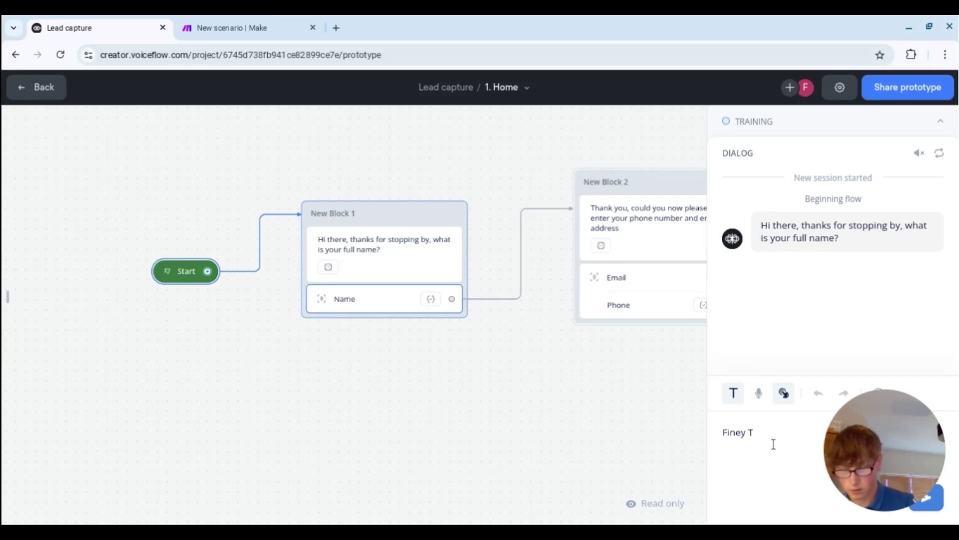
pyautogui.press('Return')
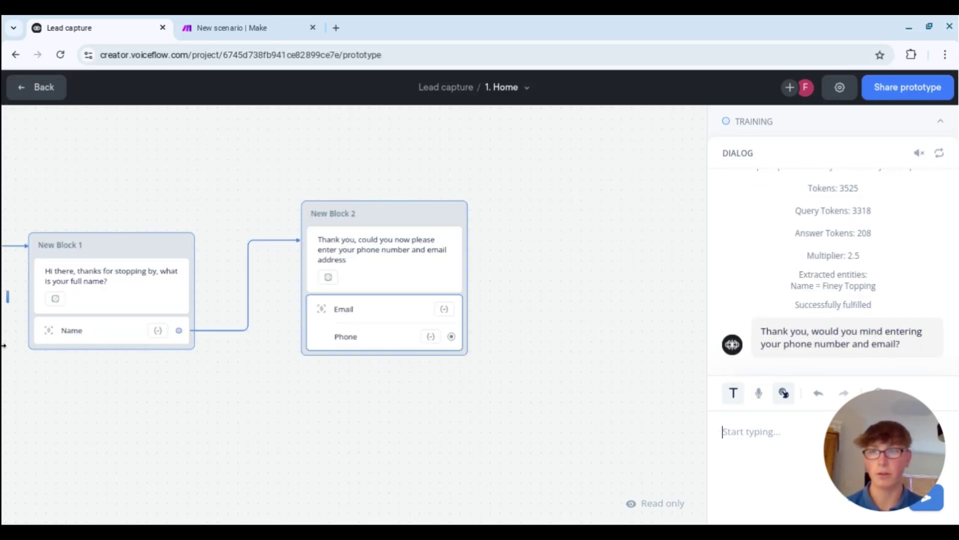
# - Reopen the agent variables panel and scroll through its list
pyautogui.click(7, 296)
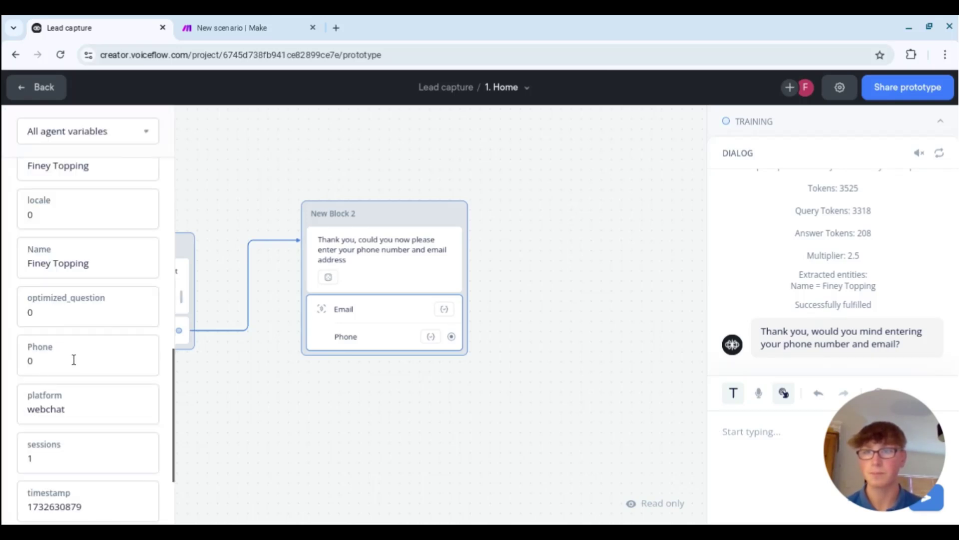
pyautogui.scroll(-2, 70, 268)
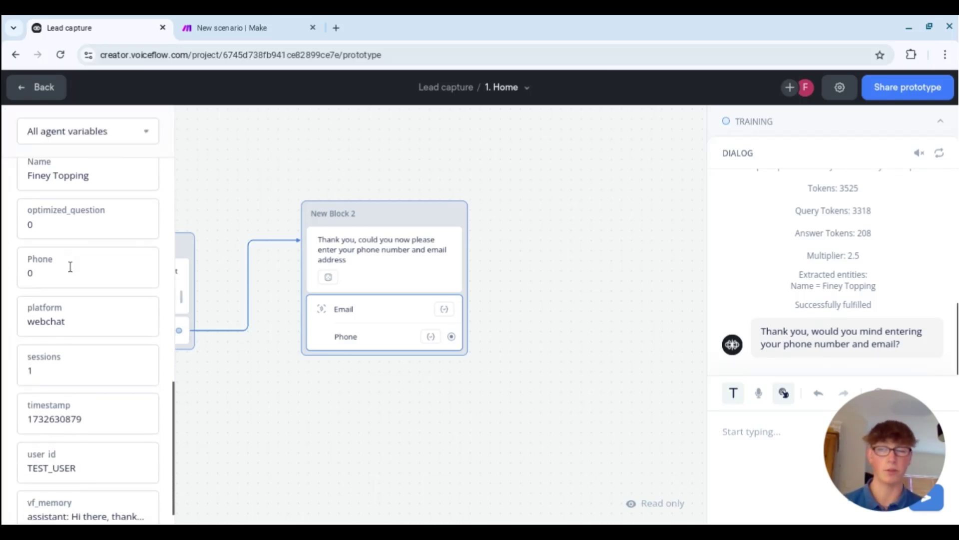
pyautogui.scroll(-1, 72, 305)
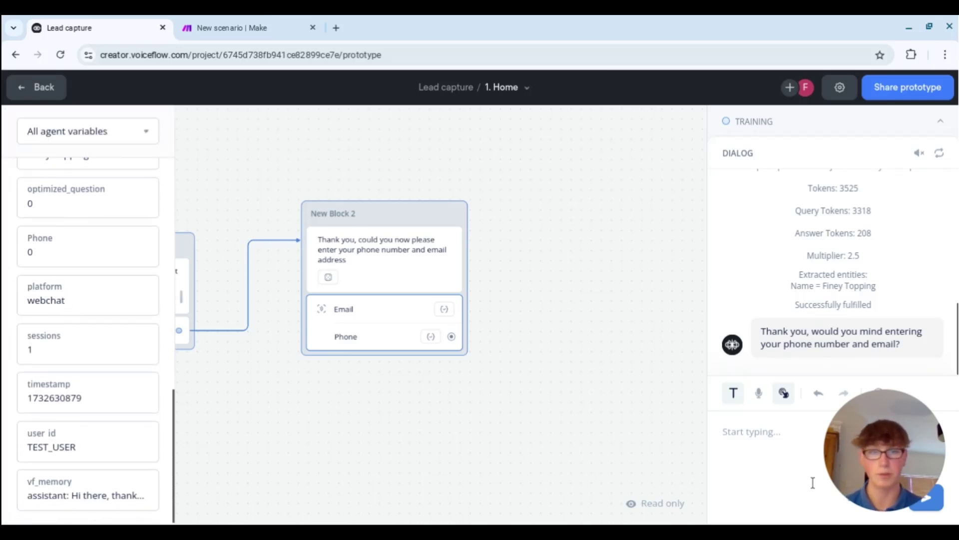
# - Send a test reply containing an email address and a phone number
pyautogui.click(782, 447)
pyautogui.write('My em')
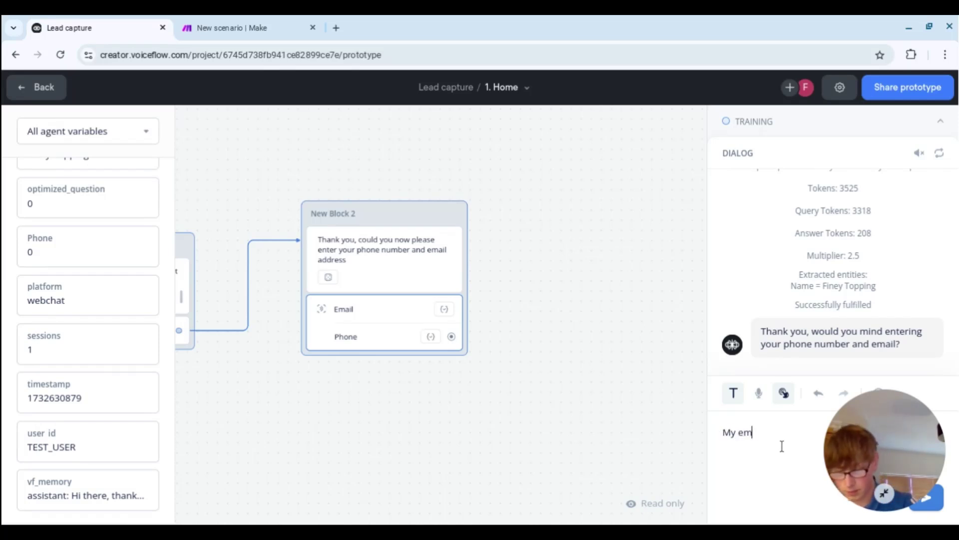
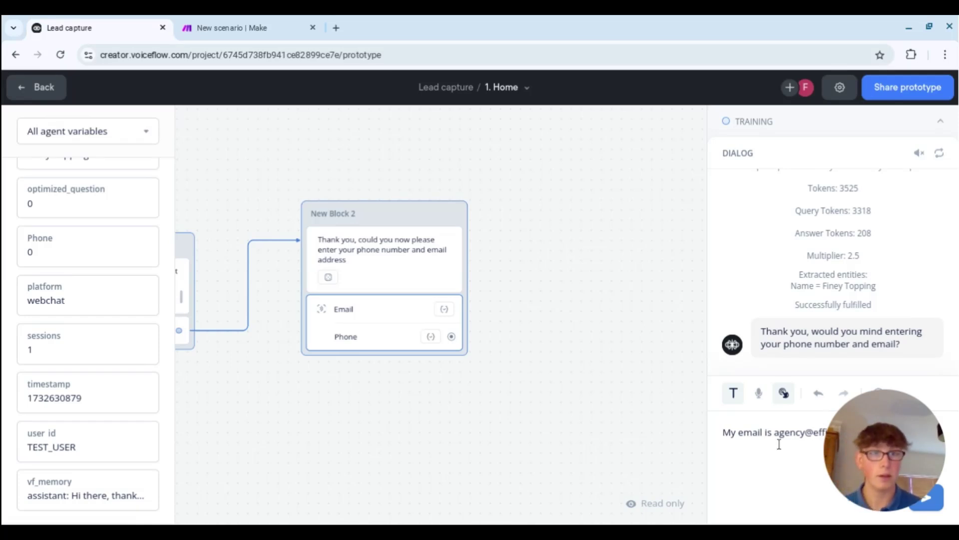
pyautogui.moveTo(888, 457)
pyautogui.moveTo(888, 456); pyautogui.dragTo(887, 83)
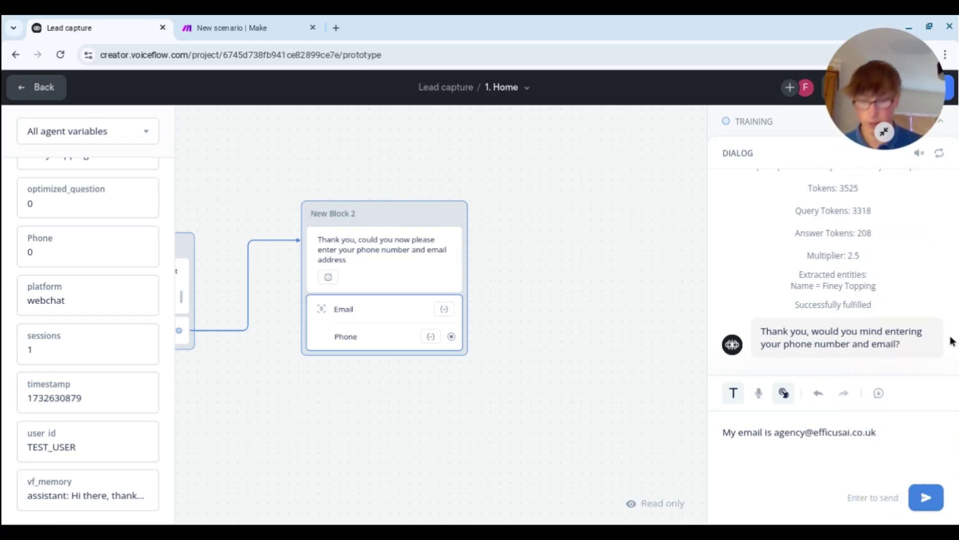
pyautogui.write('and my p')
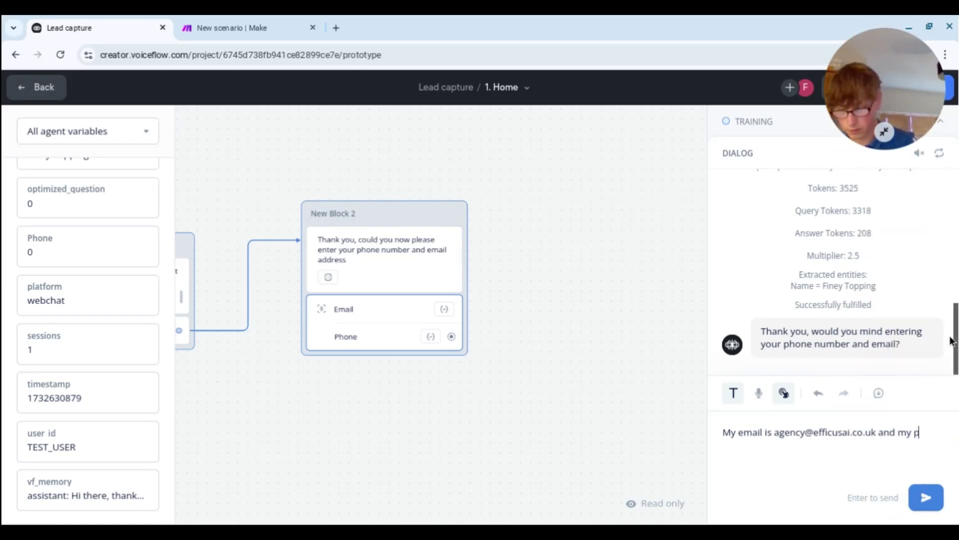
pyautogui.write('hone number is ')
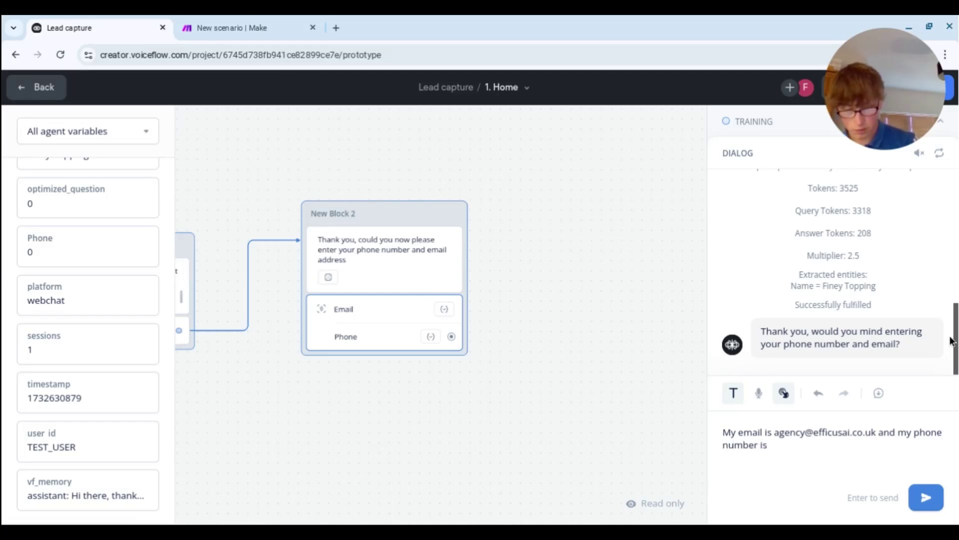
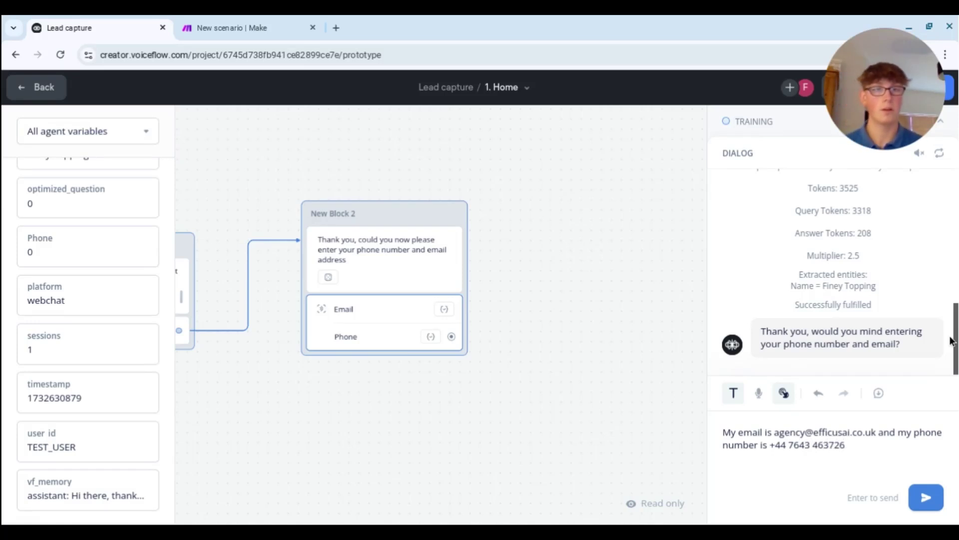
pyautogui.click(919, 504)
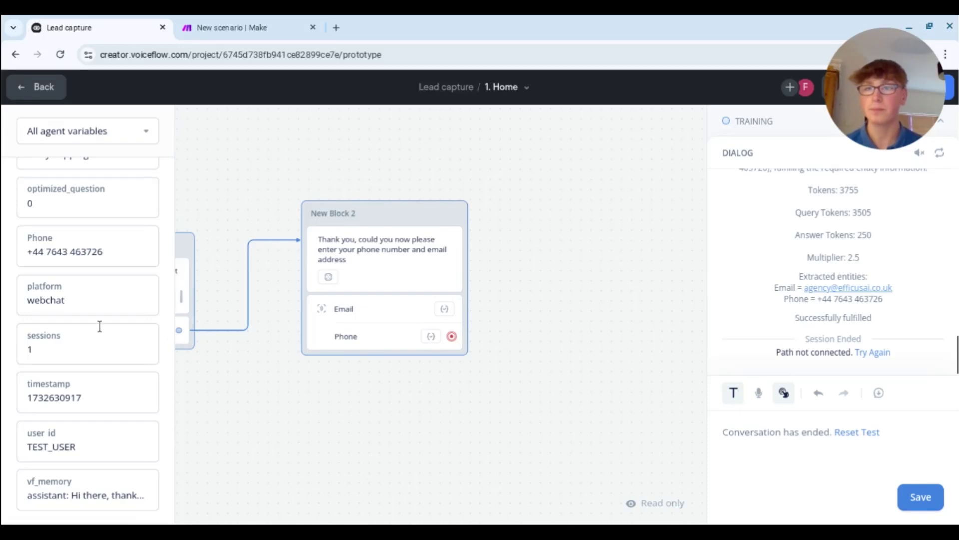
# - Scroll the variables list and dialog to review the extracted Email and Phone values
pyautogui.scroll(1, 90, 299)
pyautogui.scroll(6, 90, 299)
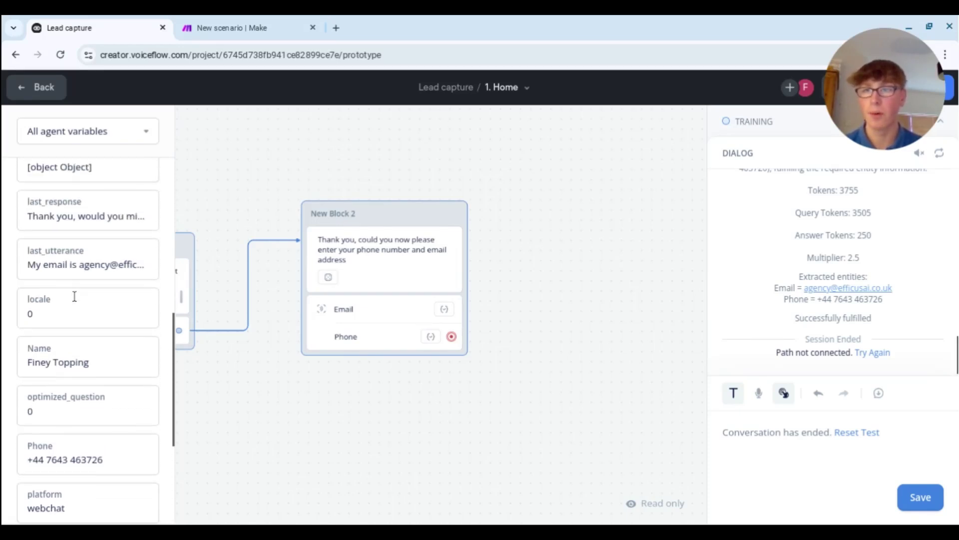
pyautogui.scroll(3, 87, 302)
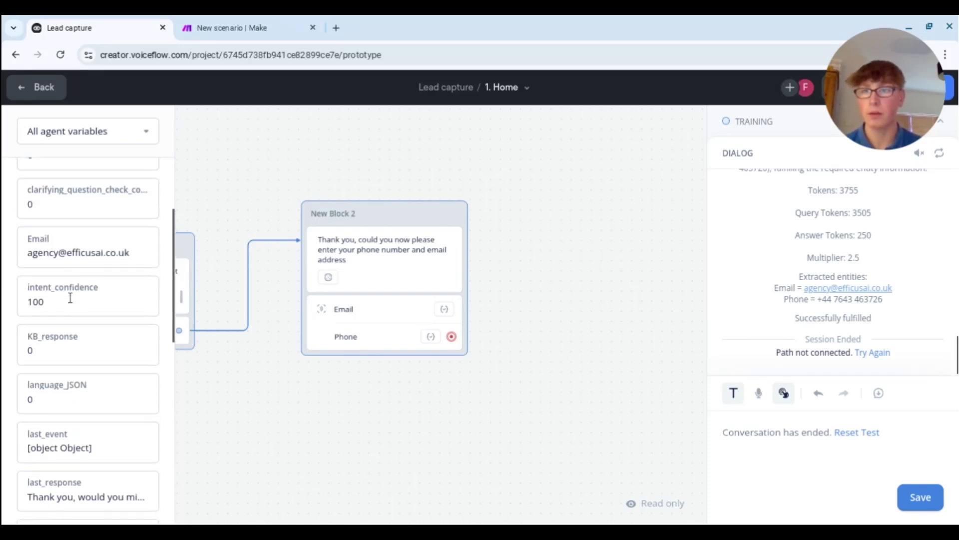
pyautogui.scroll(2, 833, 312)
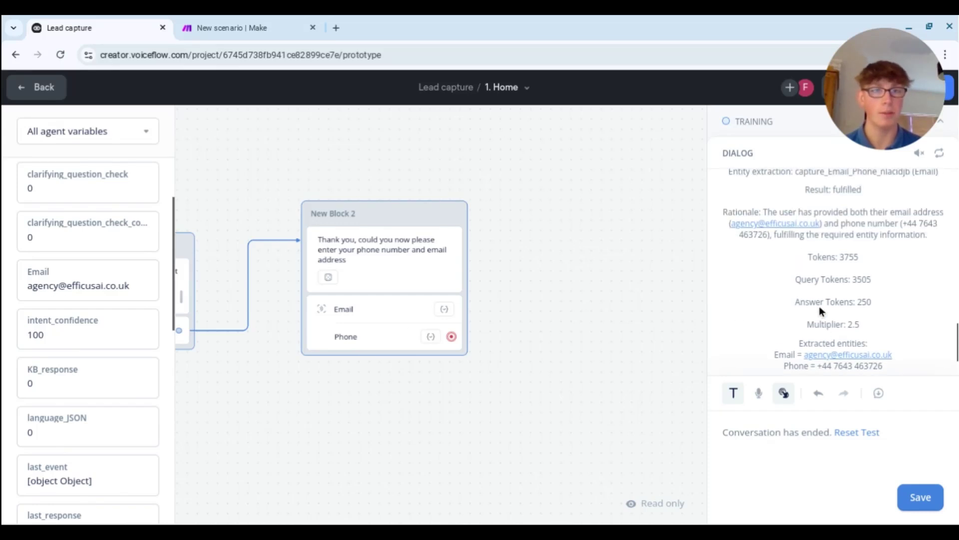
pyautogui.scroll(-2, 819, 306)
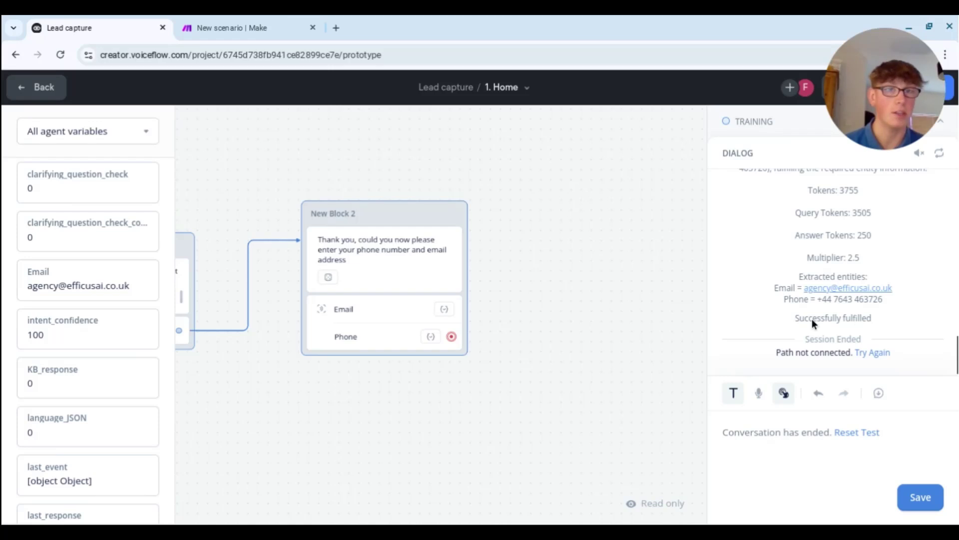
pyautogui.scroll(3, 855, 323)
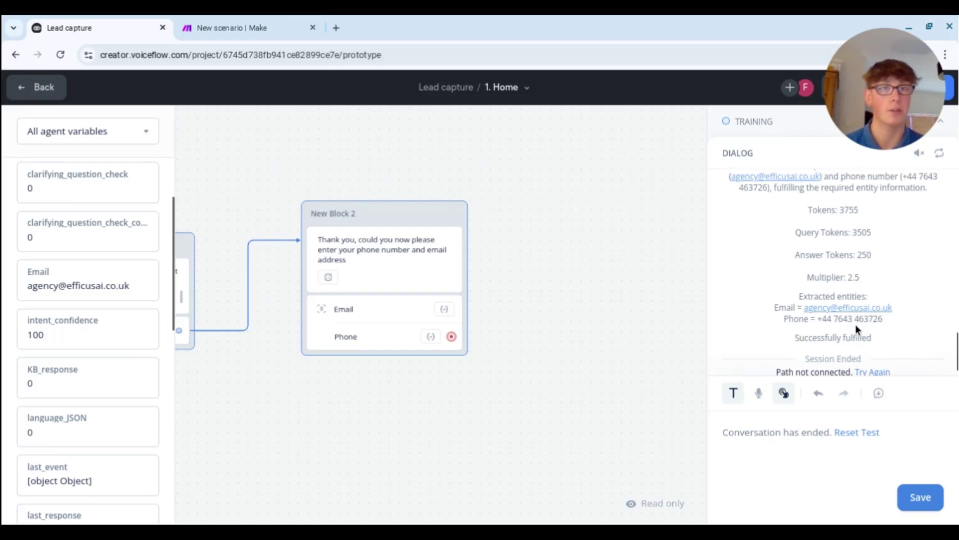
pyautogui.scroll(-3, 827, 313)
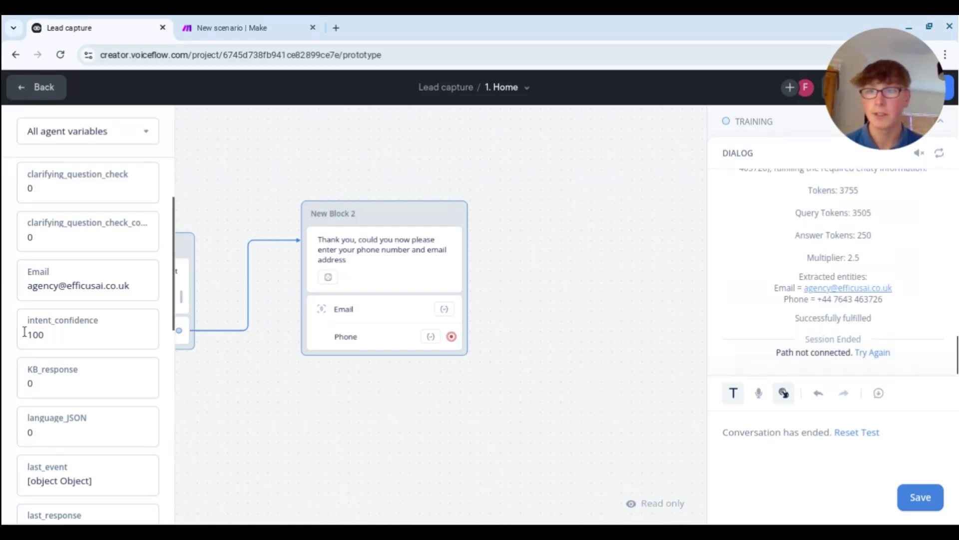
pyautogui.scroll(-3, 85, 288)
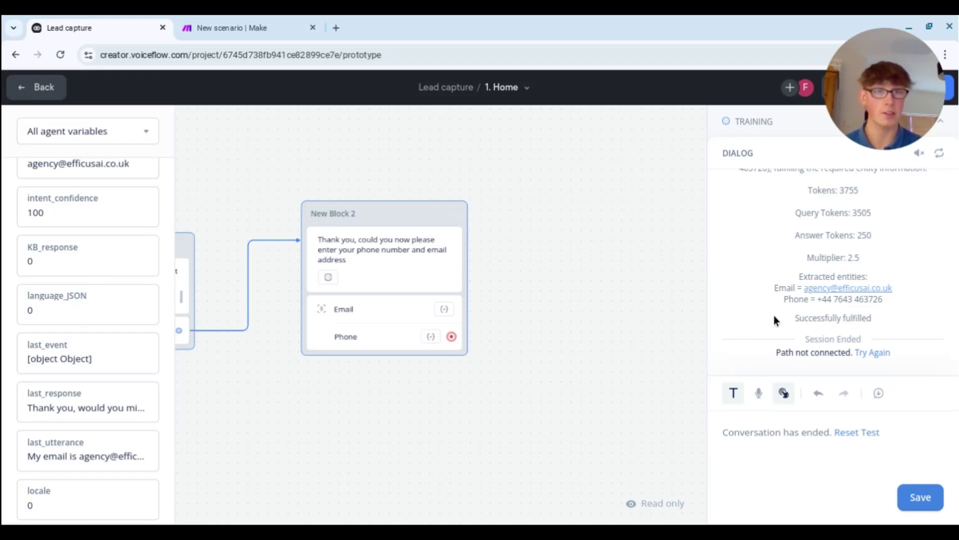
pyautogui.scroll(4, 775, 318)
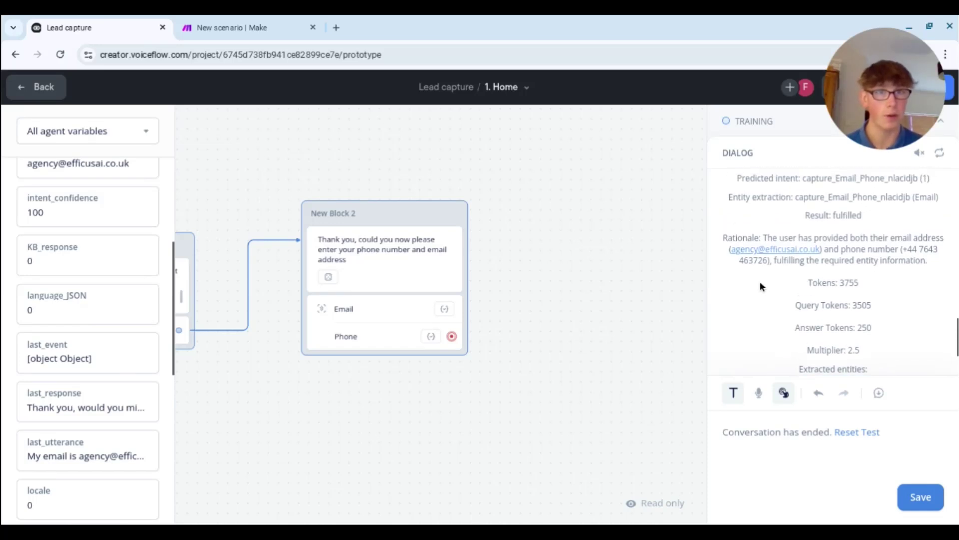
# - Return from the test view to the canvas editor
pyautogui.click(35, 88)
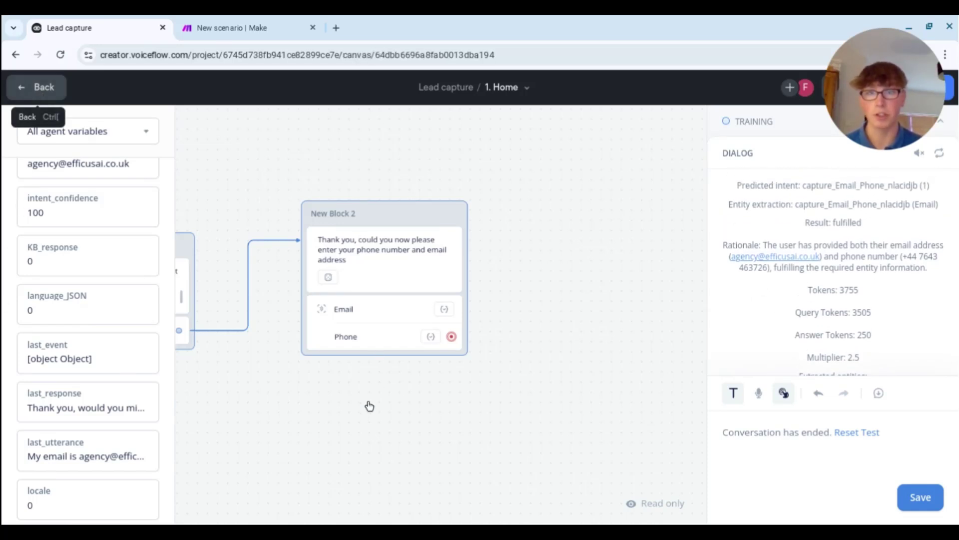
pyautogui.hscroll(-1, 500, 400)
pyautogui.hscroll(5, 415, 430)
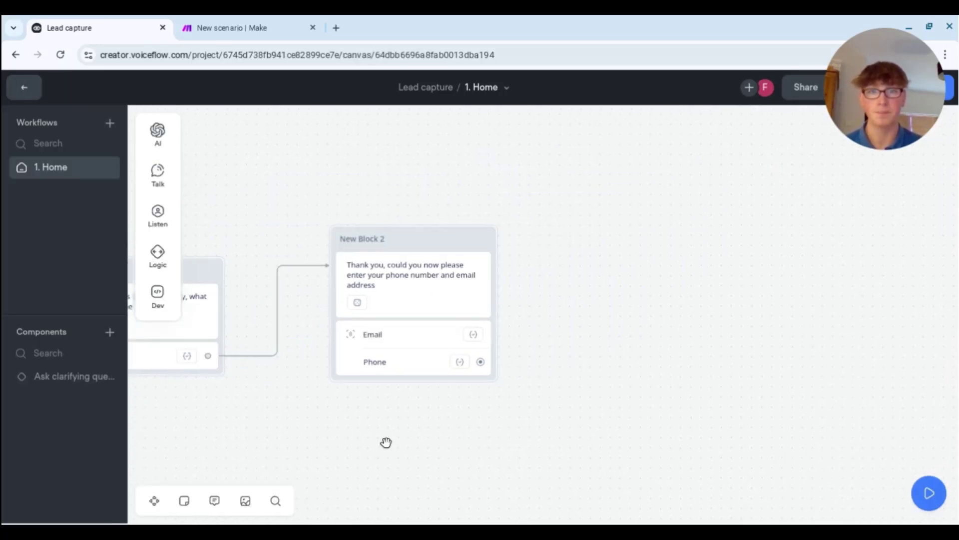
pyautogui.hscroll(2, 500, 380)
# - Add a message block after Phone asking 'What is your biggest pain point'
pyautogui.moveTo(402, 381); pyautogui.dragTo(506, 258)
pyautogui.moveTo(569, 300)
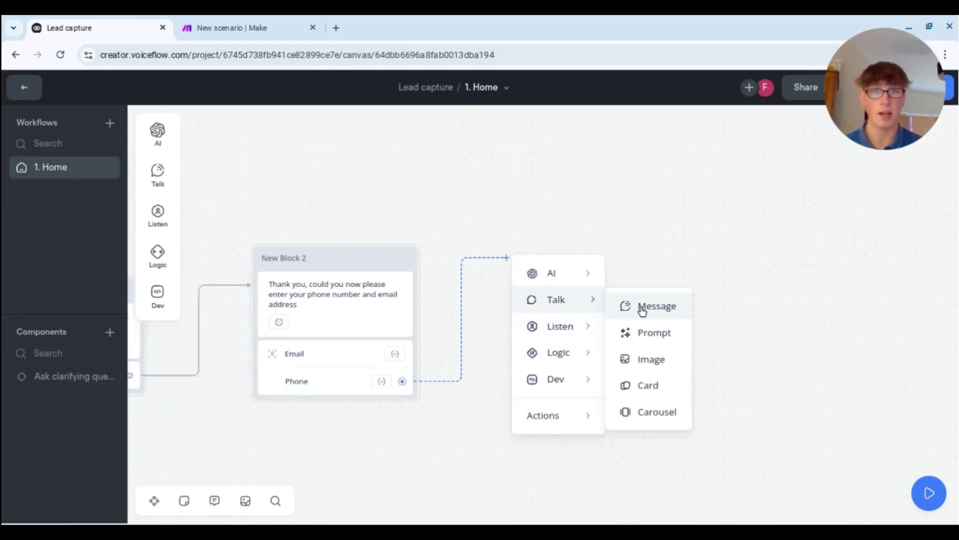
pyautogui.click(638, 307)
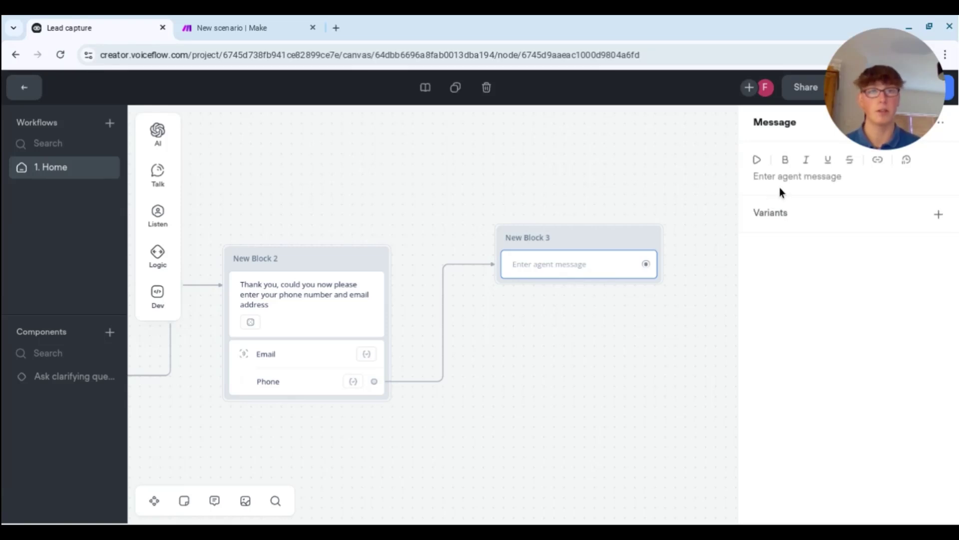
pyautogui.click(784, 177)
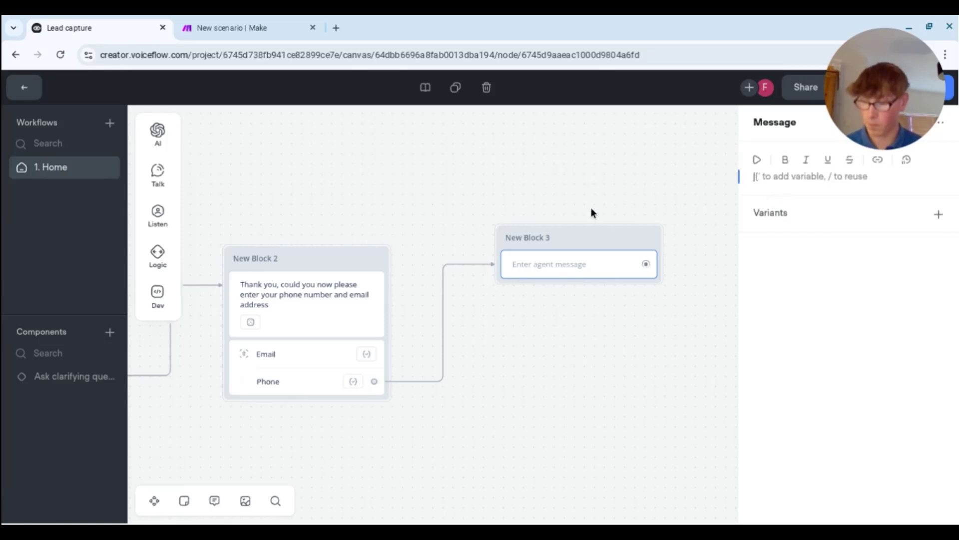
pyautogui.write('What is your biggest pain point')
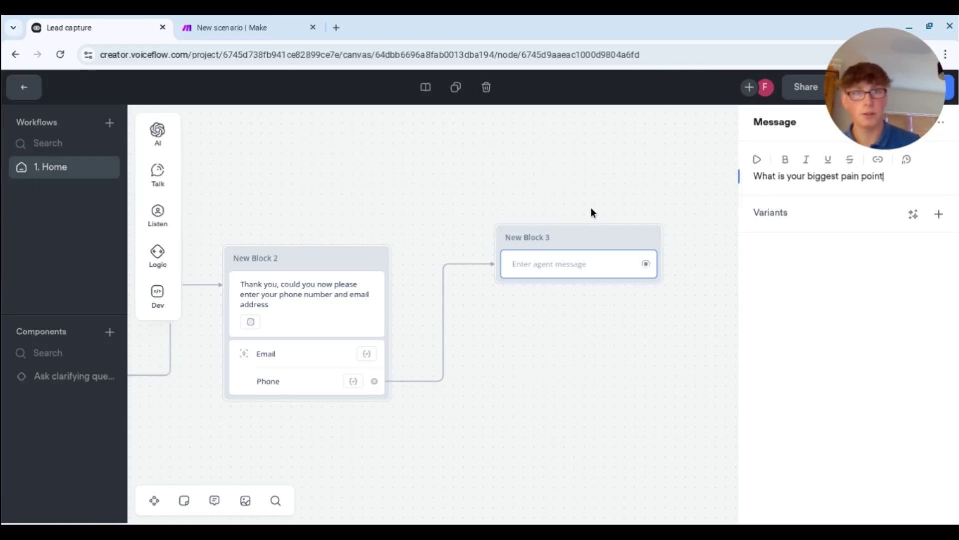
# - Add a capture step to New Block 3 saving the entire user reply to last_utterance
pyautogui.moveTo(158, 216)
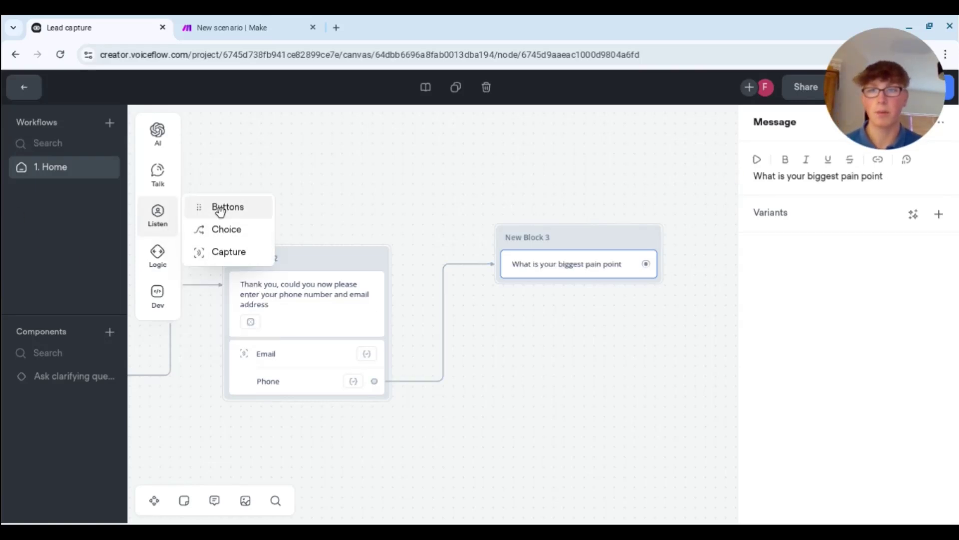
pyautogui.moveTo(223, 251); pyautogui.dragTo(561, 295)
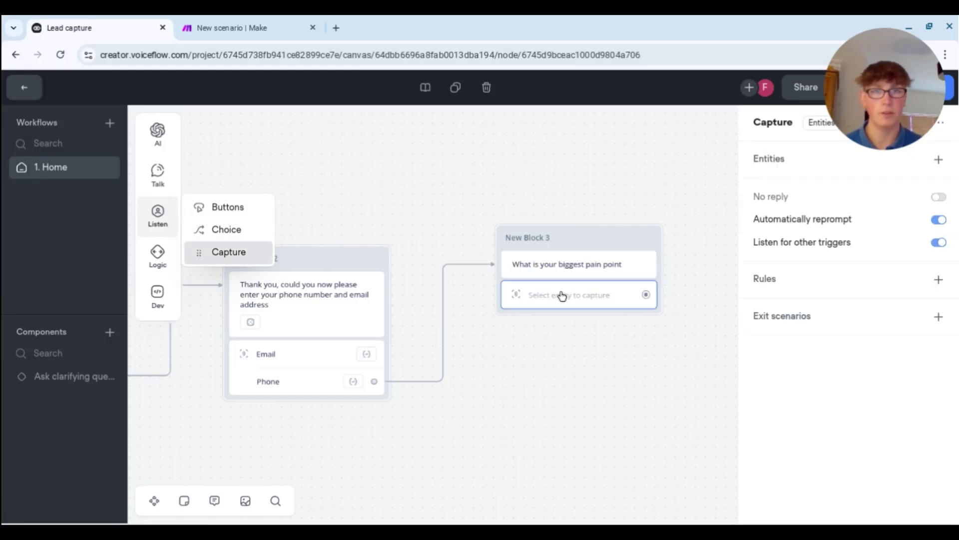
pyautogui.click(822, 127)
pyautogui.click(825, 166)
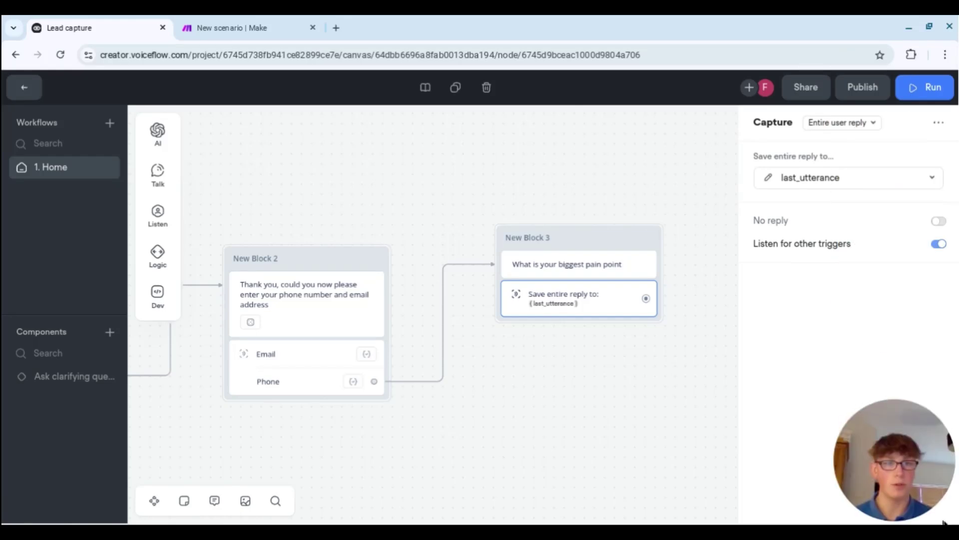
pyautogui.click(769, 179)
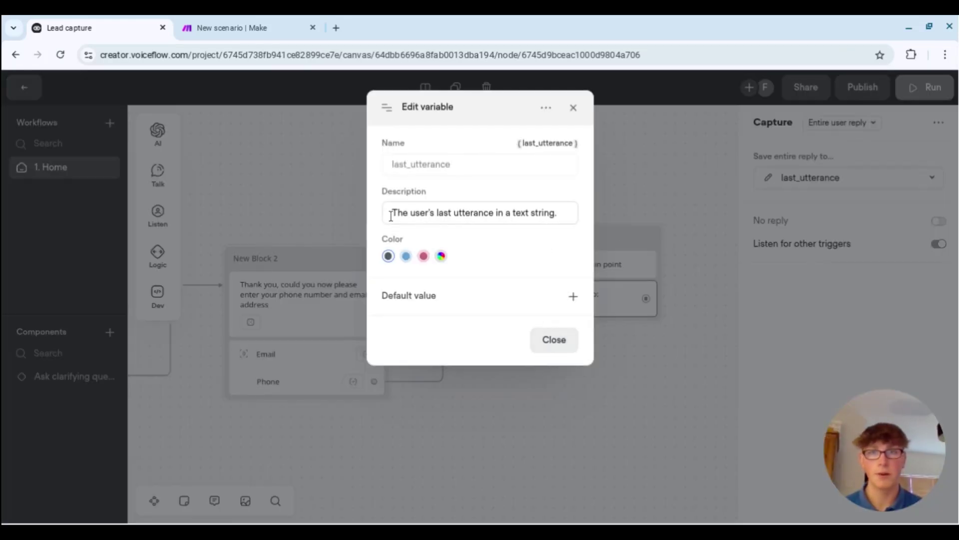
pyautogui.click(573, 107)
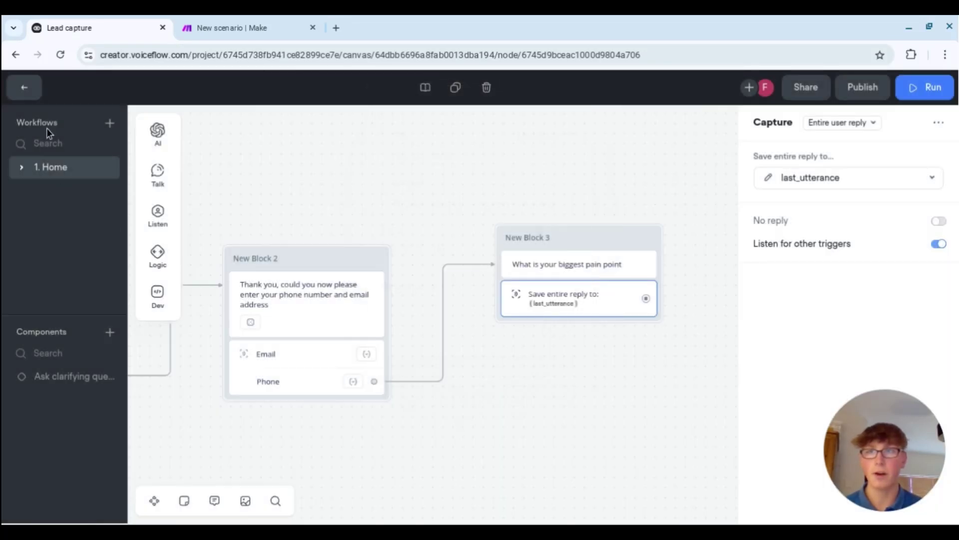
# - Create a new agent variable named Pain_Points
pyautogui.click(22, 89)
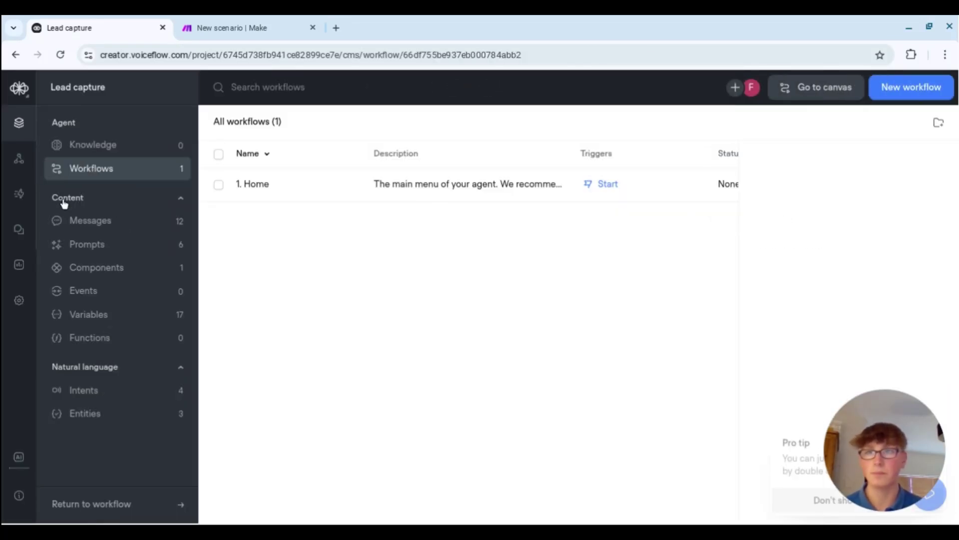
pyautogui.click(121, 309)
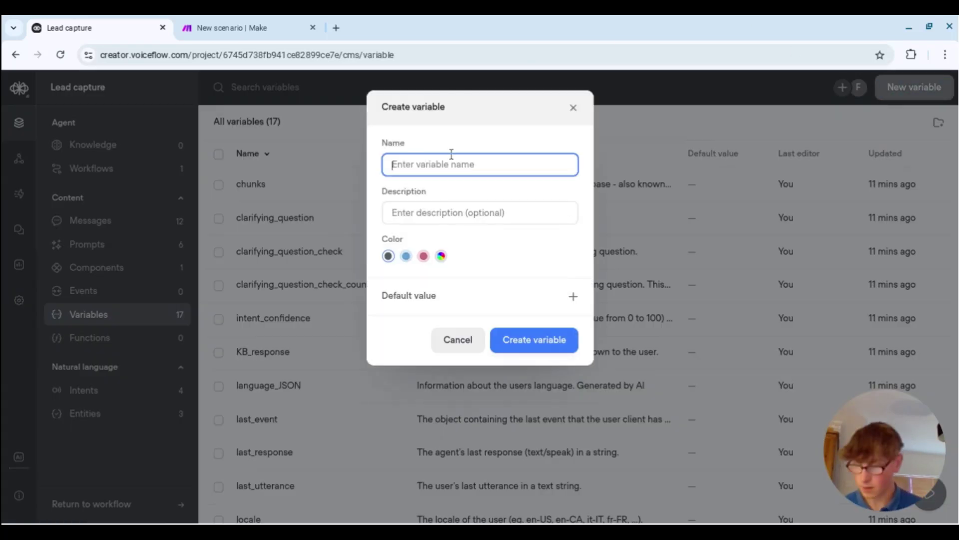
pyautogui.write('Pain_Points')
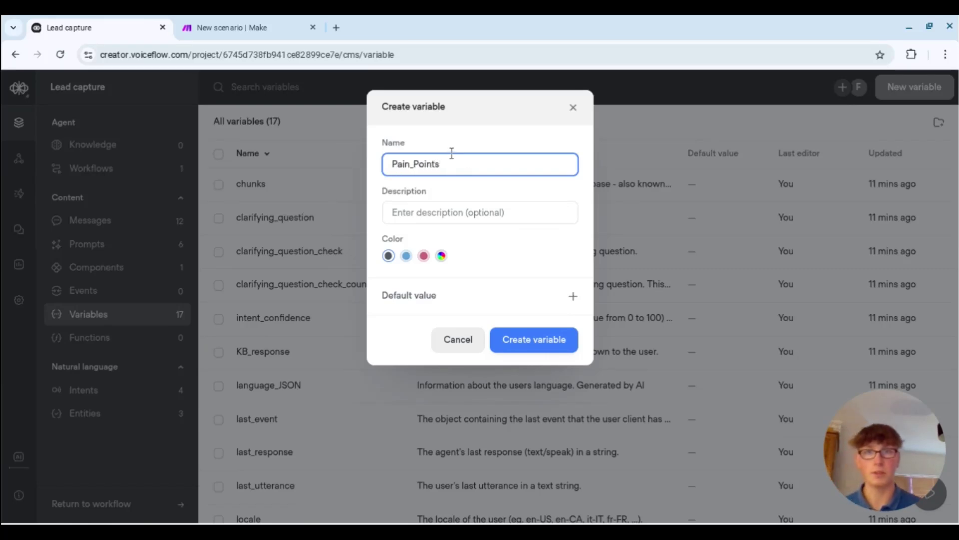
pyautogui.click(532, 339)
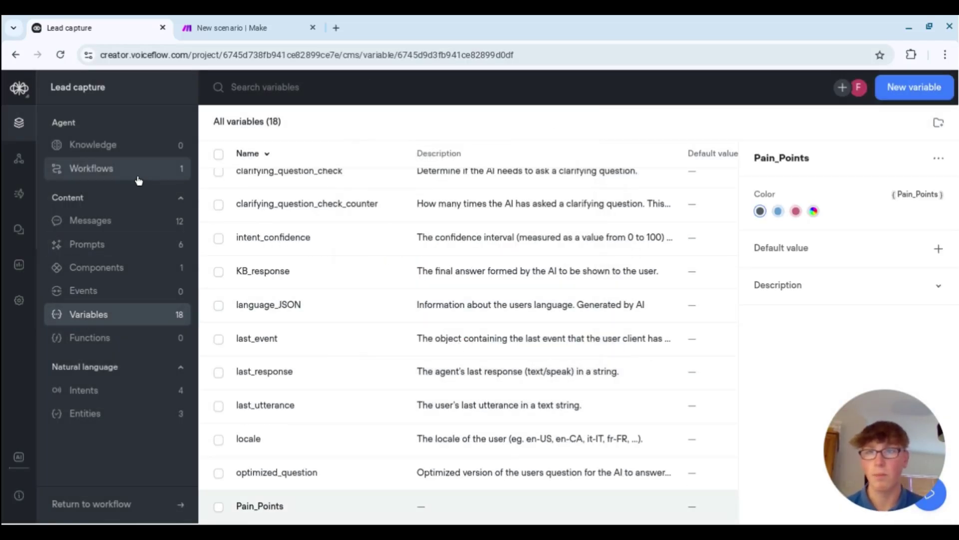
# - Reopen the Home workflow canvas at its Start trigger
pyautogui.click(139, 179)
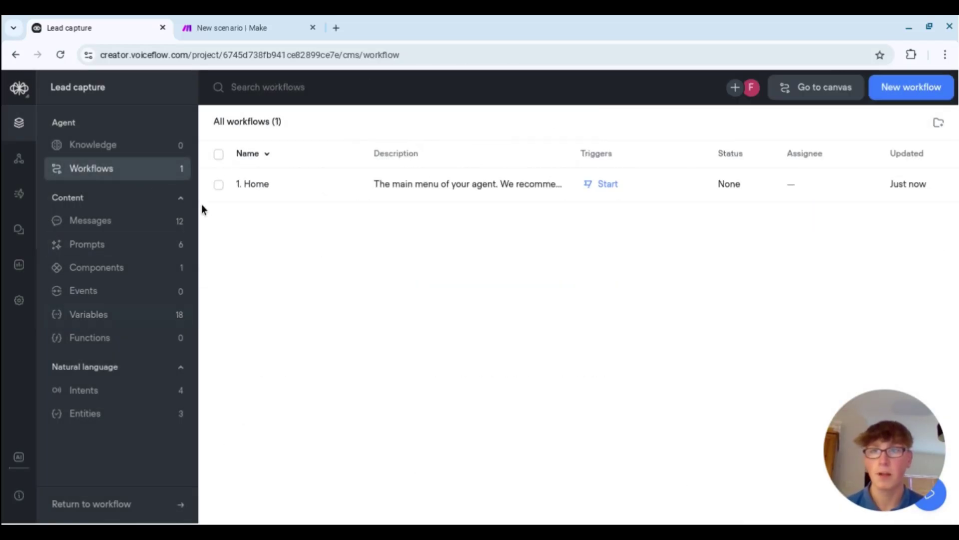
pyautogui.click(604, 184)
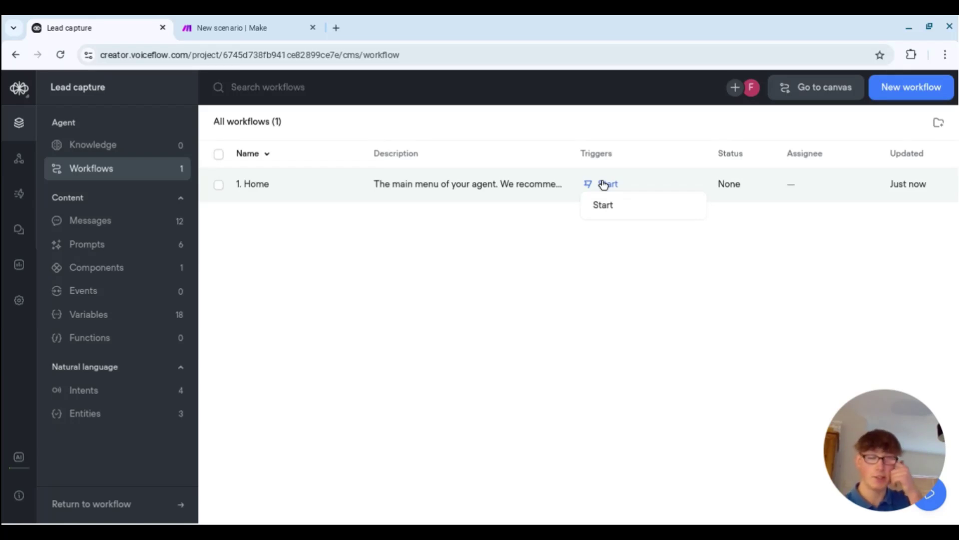
pyautogui.click(669, 214)
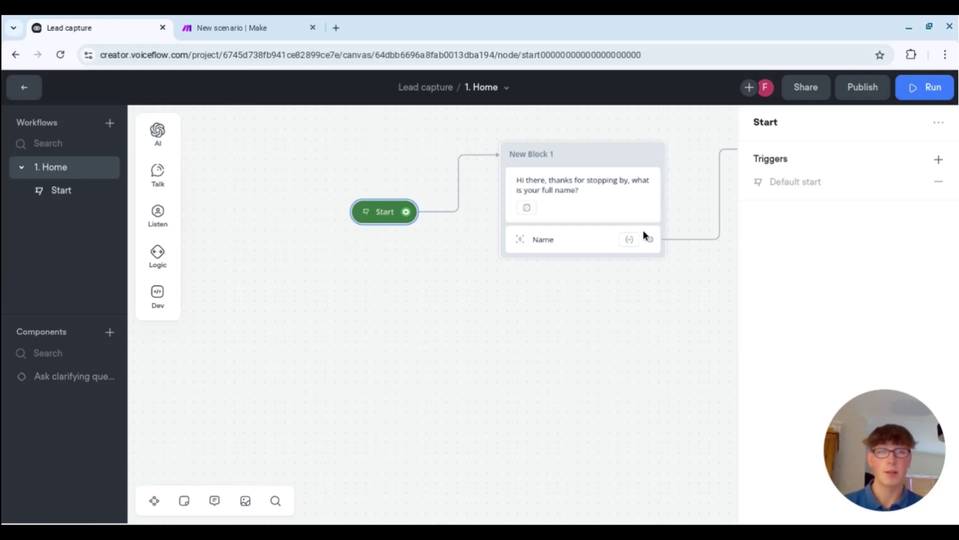
# - Switch New Block 3's capture to save the entire reply into Pain_Points
pyautogui.hscroll(10, 584, 327)
pyautogui.click(452, 323)
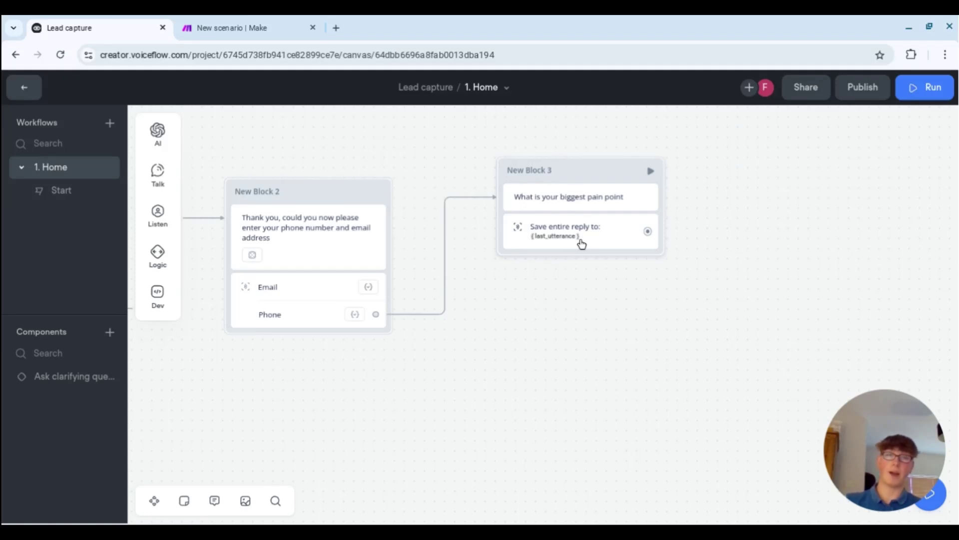
pyautogui.click(582, 244)
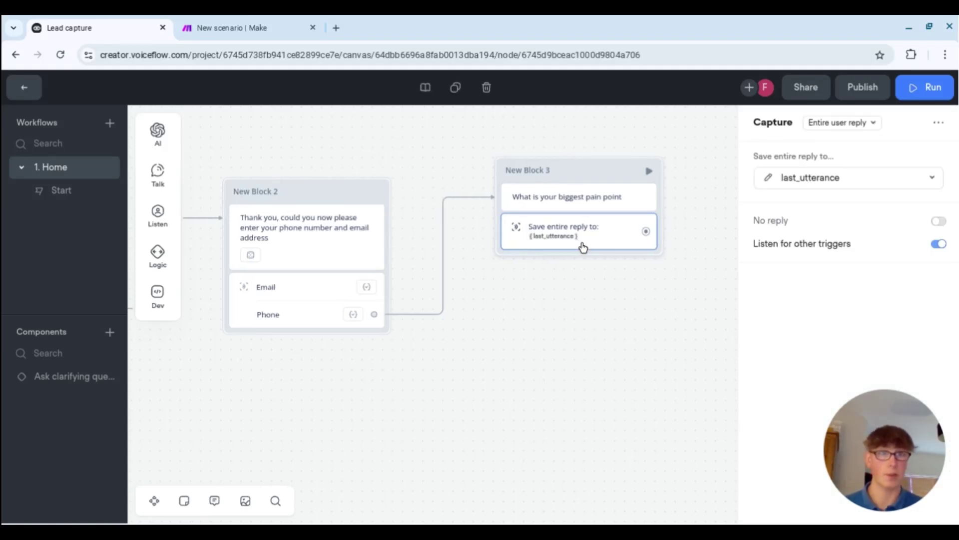
pyautogui.click(788, 186)
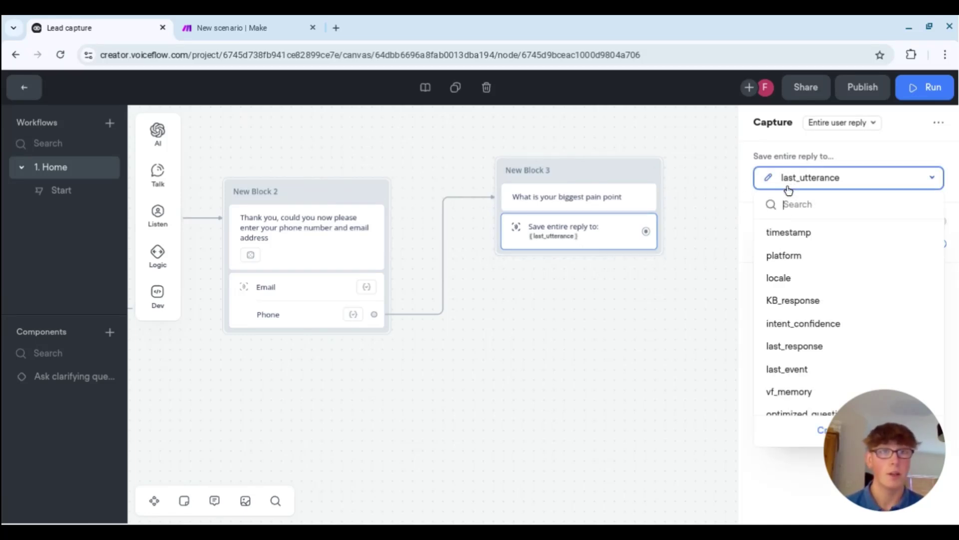
pyautogui.scroll(-4, 776, 299)
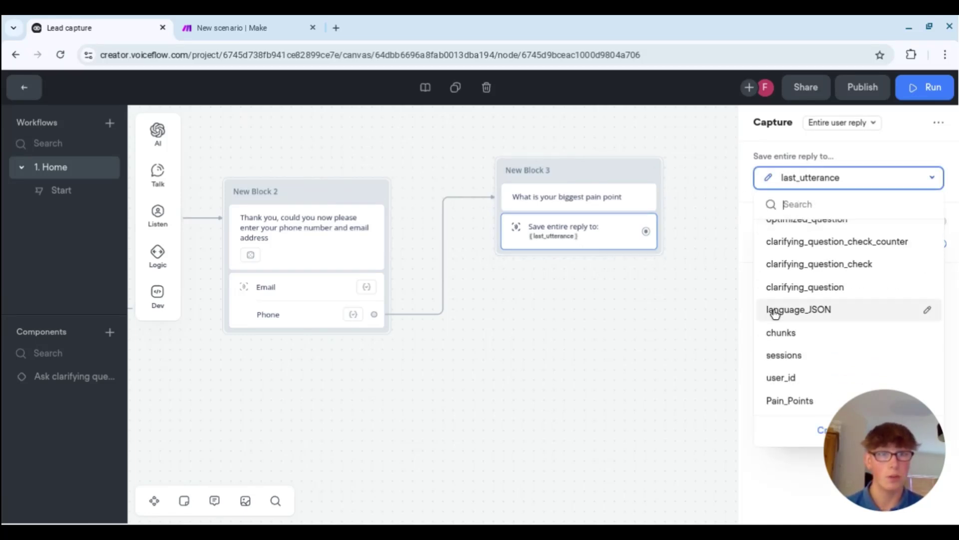
pyautogui.click(798, 401)
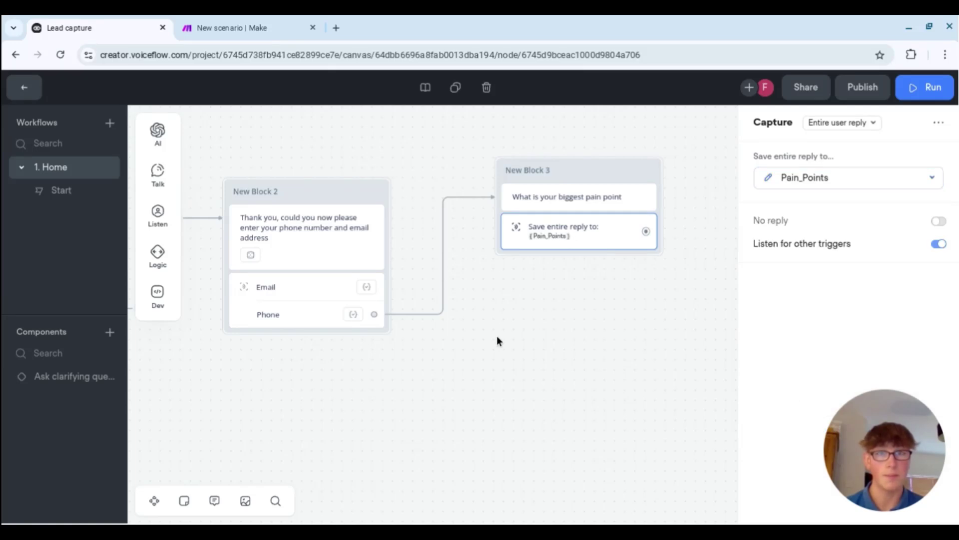
pyautogui.click(509, 333)
pyautogui.moveTo(317, 383); pyautogui.dragTo(521, 358)
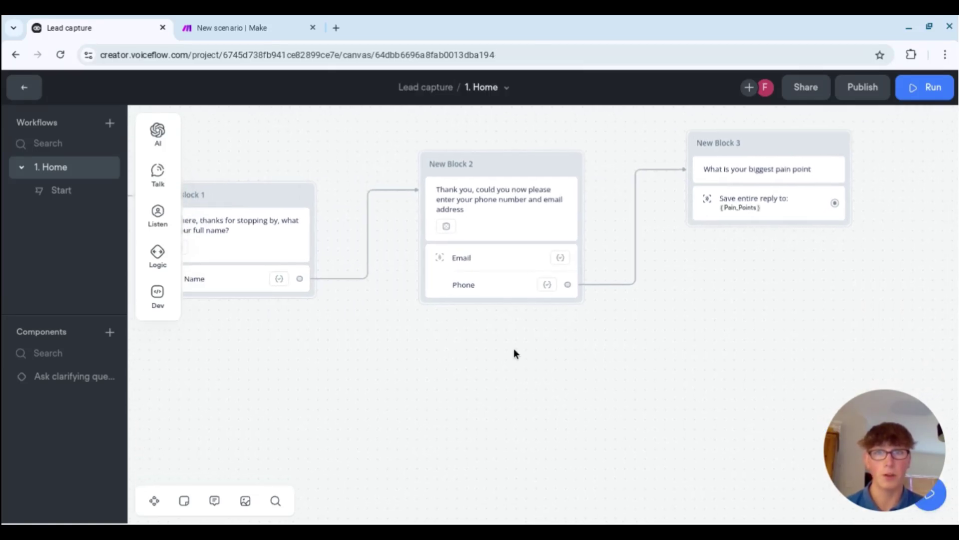
pyautogui.hscroll(-3, 505, 350)
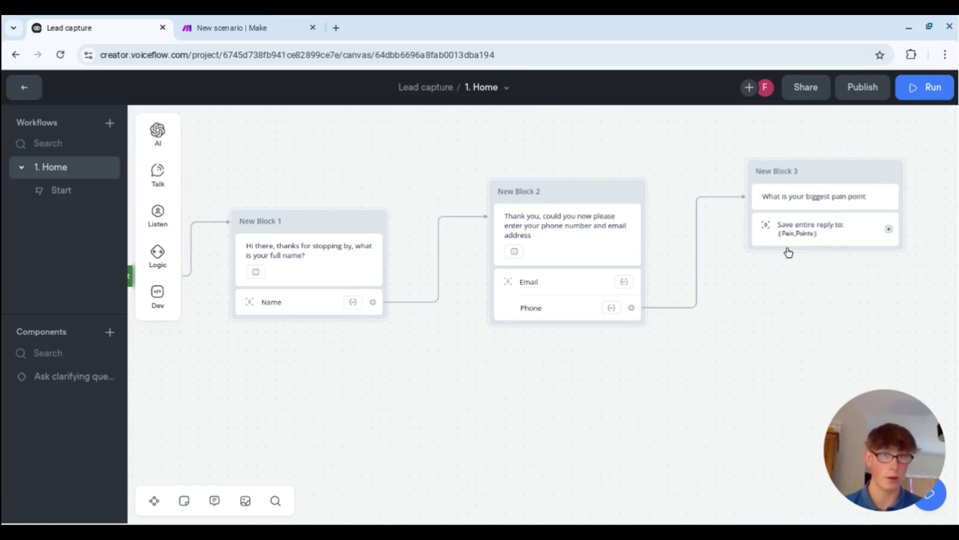
pyautogui.moveTo(369, 376); pyautogui.dragTo(433, 391)
pyautogui.scroll(-2, 433, 391)
pyautogui.hscroll(-3, 434, 391)
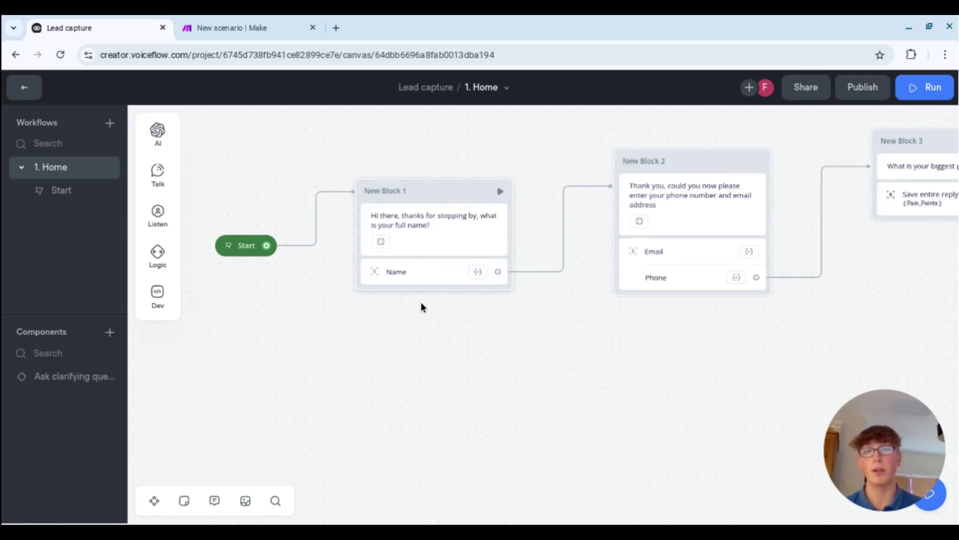
pyautogui.moveTo(569, 344); pyautogui.dragTo(413, 366)
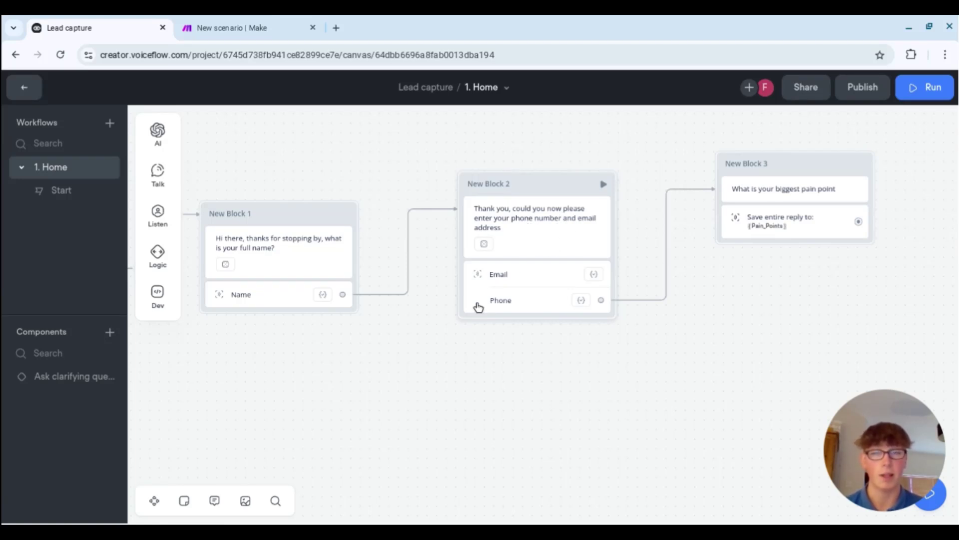
pyautogui.moveTo(743, 295); pyautogui.dragTo(594, 334)
pyautogui.moveTo(566, 378); pyautogui.dragTo(666, 356)
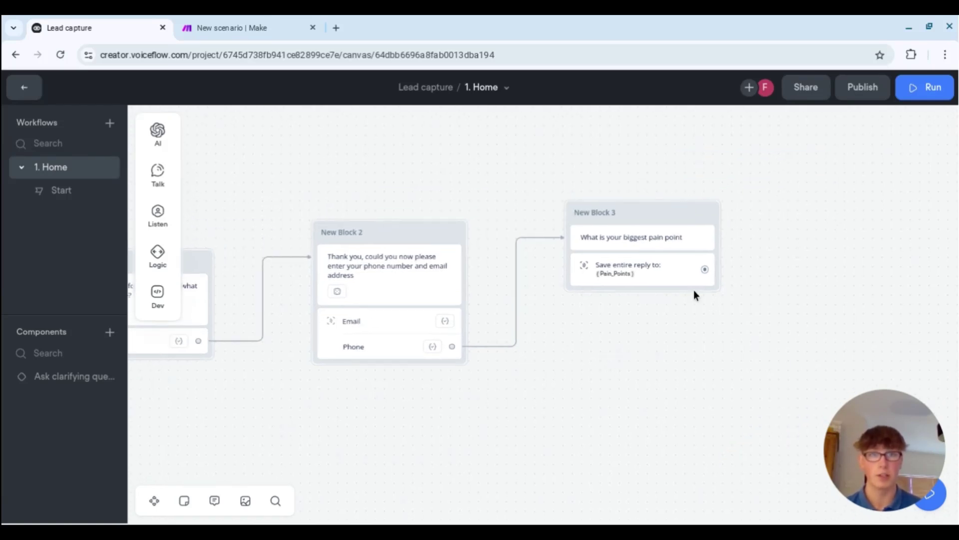
# - Add a POST API step as New Block 4 after New Block 3, then switch to Make
pyautogui.moveTo(705, 268); pyautogui.dragTo(594, 365)
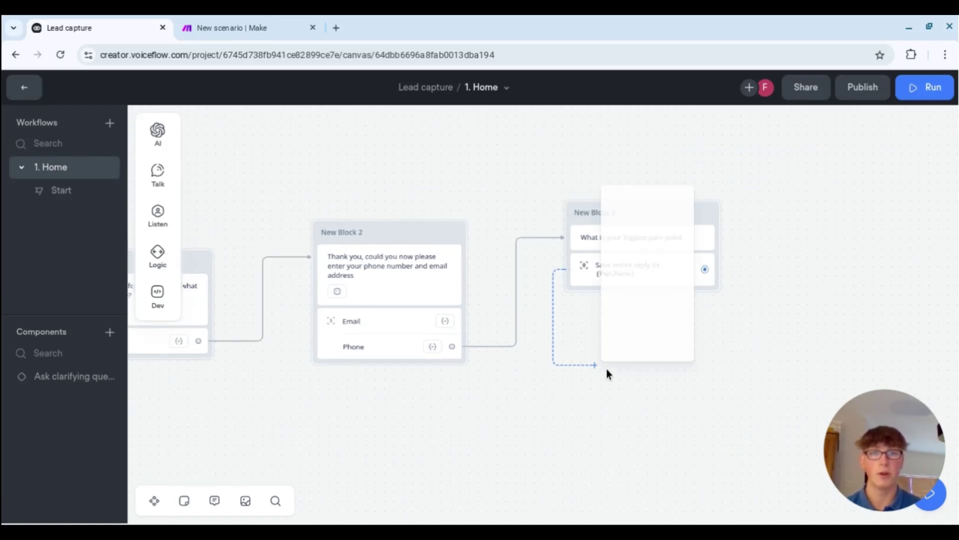
pyautogui.moveTo(653, 307)
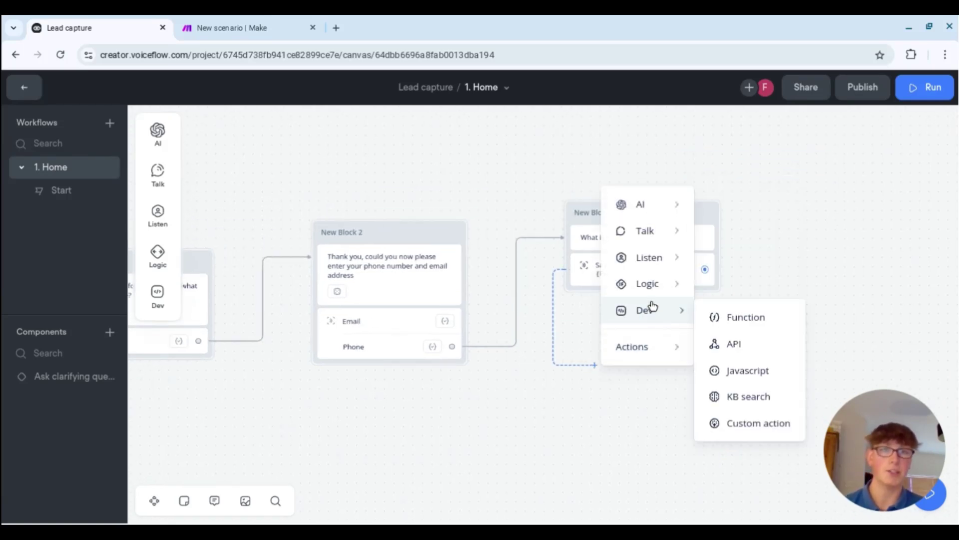
pyautogui.click(731, 344)
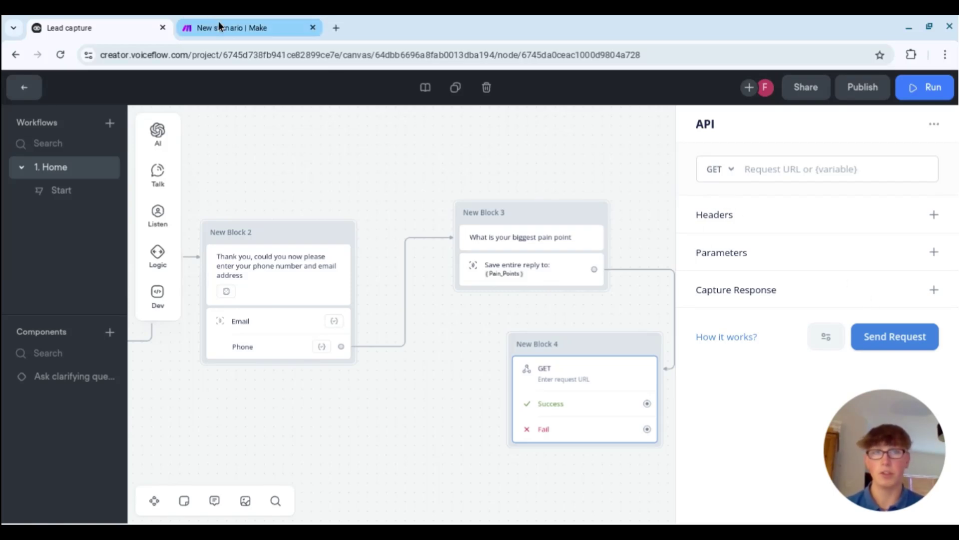
pyautogui.click(727, 173)
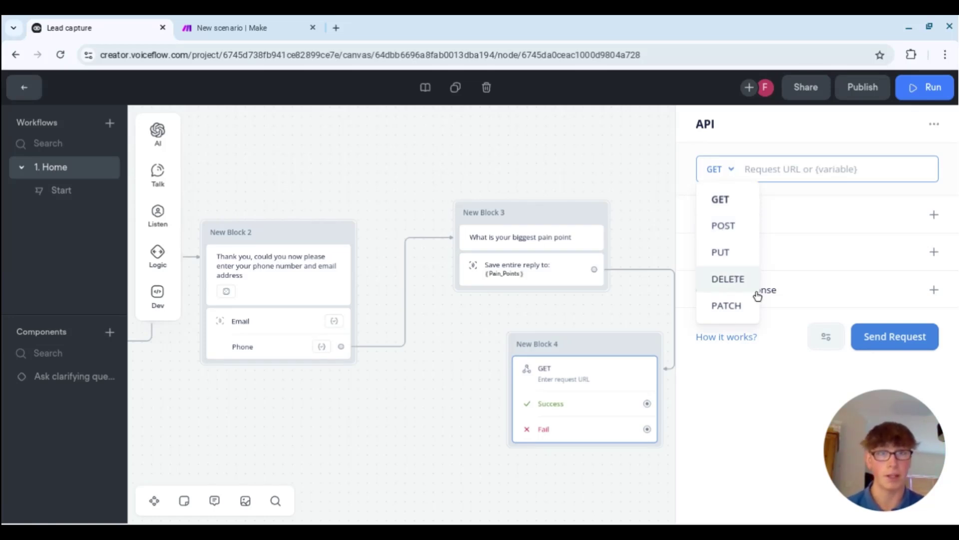
pyautogui.click(724, 234)
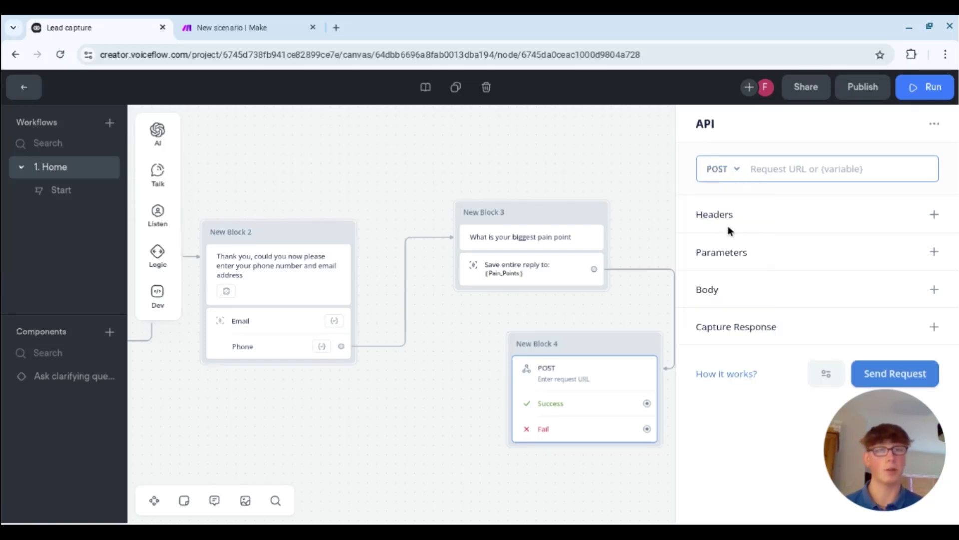
pyautogui.click(252, 25)
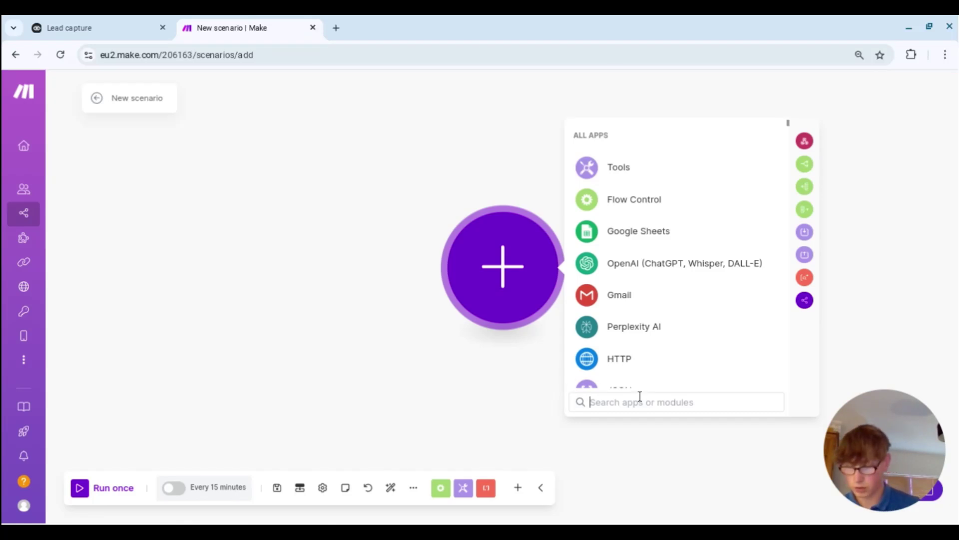
# - Add a Custom webhook trigger in Make and create a new hook named 'VF Tutorial'
pyautogui.write('webhook')
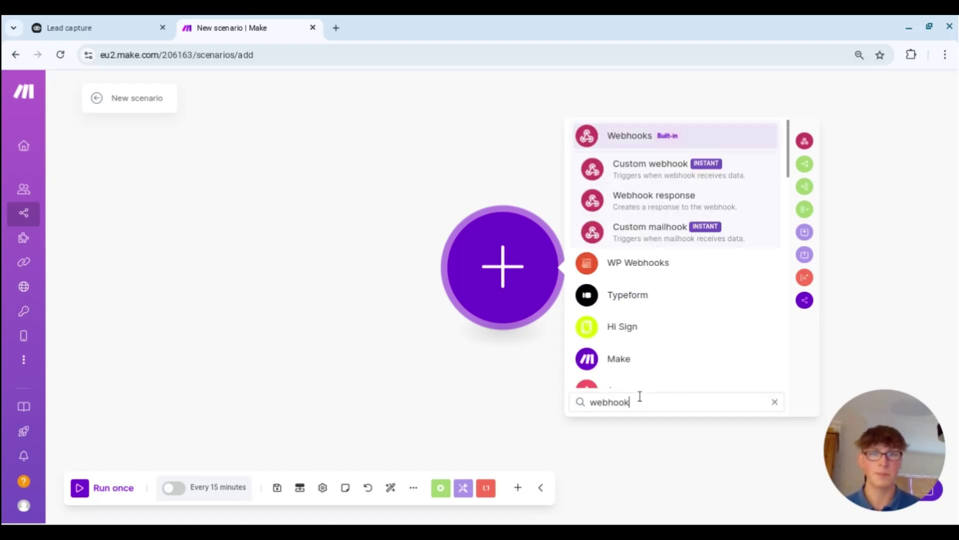
pyautogui.click(653, 170)
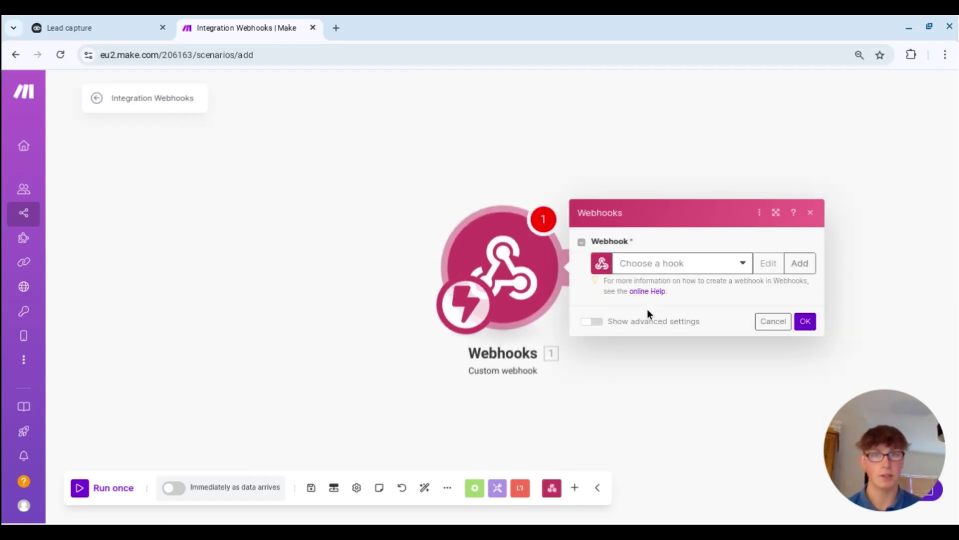
pyautogui.click(799, 263)
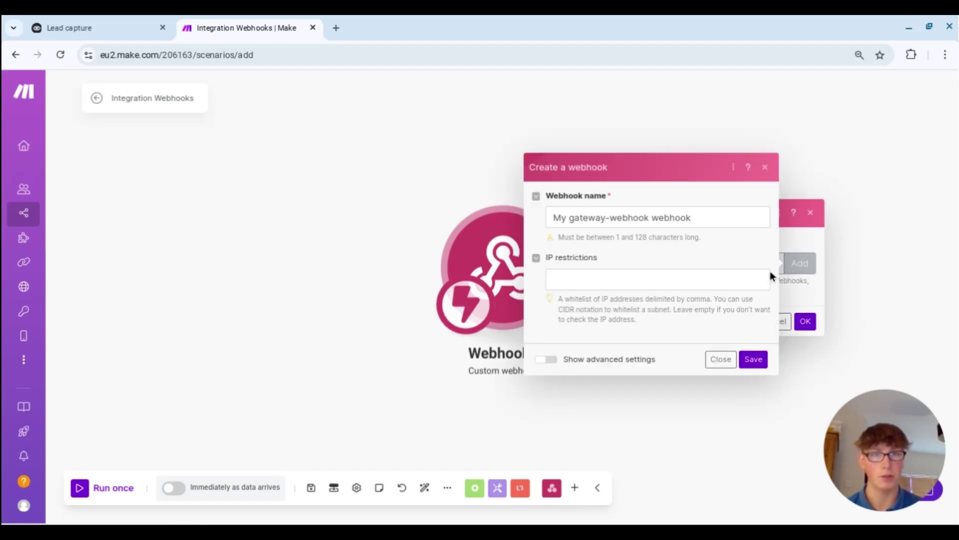
pyautogui.moveTo(705, 216); pyautogui.dragTo(540, 223)
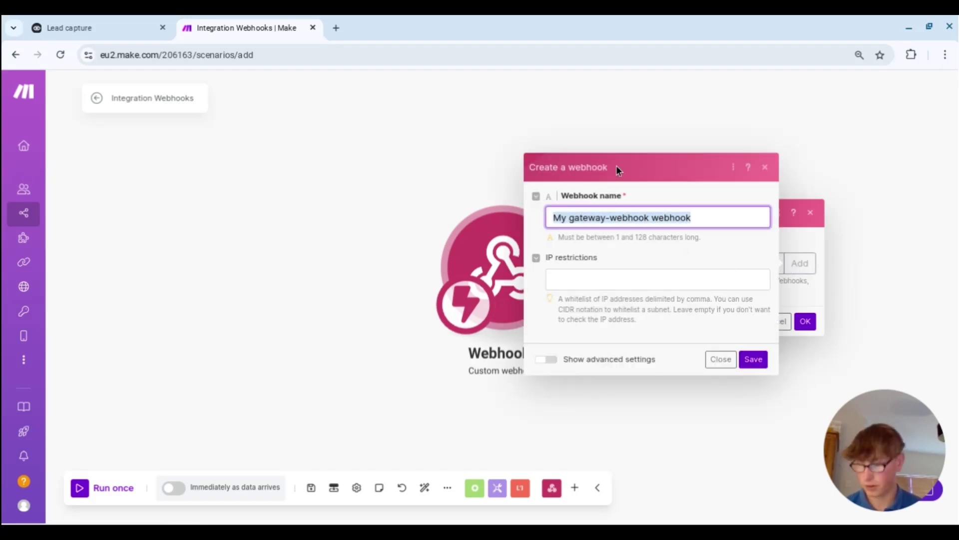
pyautogui.write('VF')
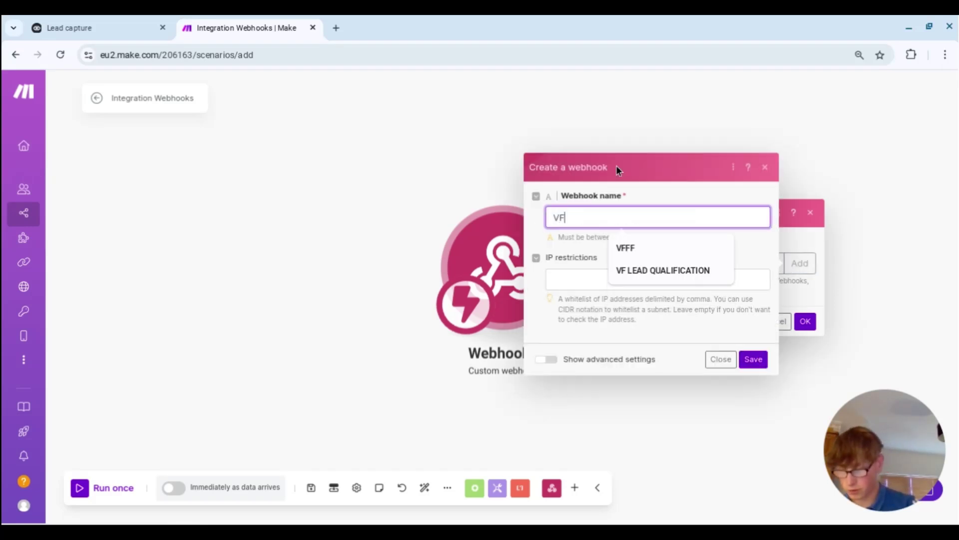
pyautogui.write(' Tutorial')
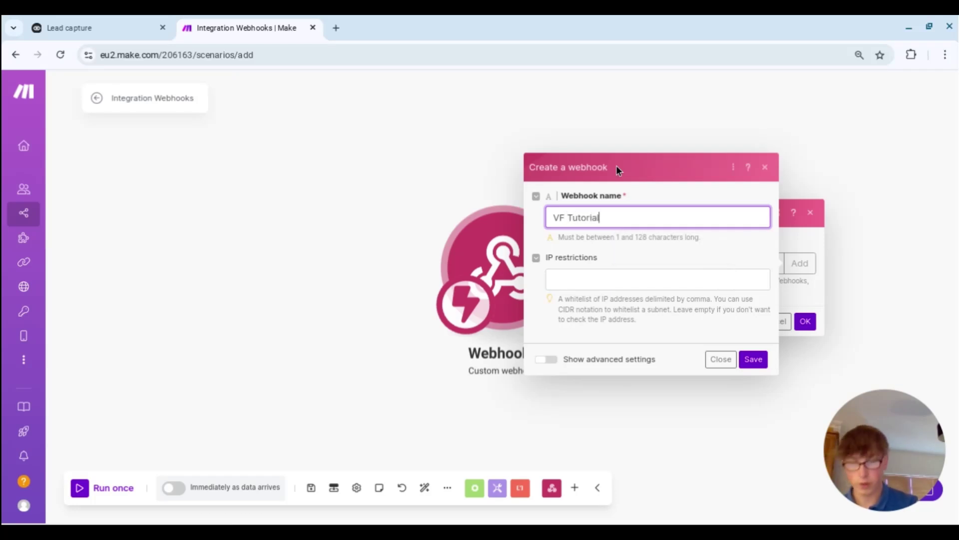
pyautogui.click(748, 360)
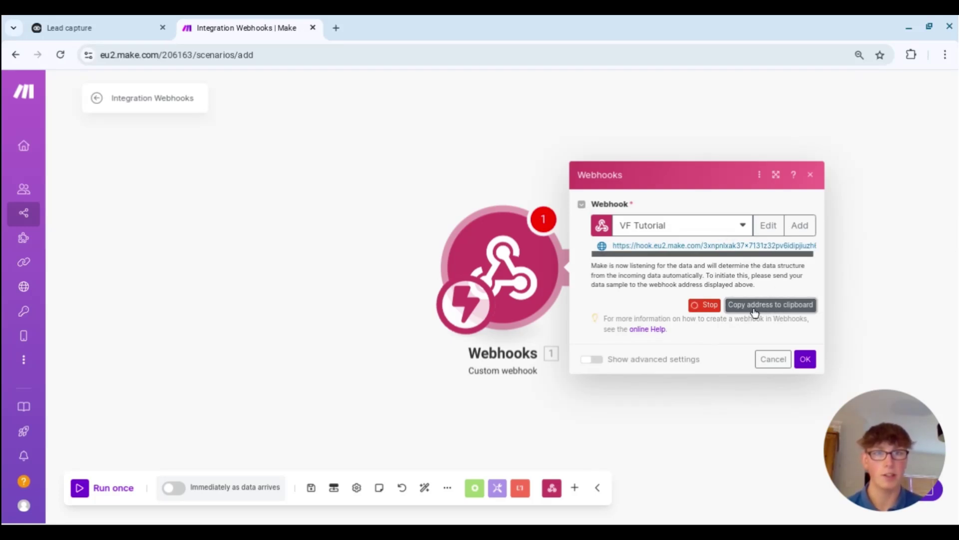
# - Paste the Make webhook URL as the API request address and add a body key 'Name' mapped to the Name variable
pyautogui.click(75, 28)
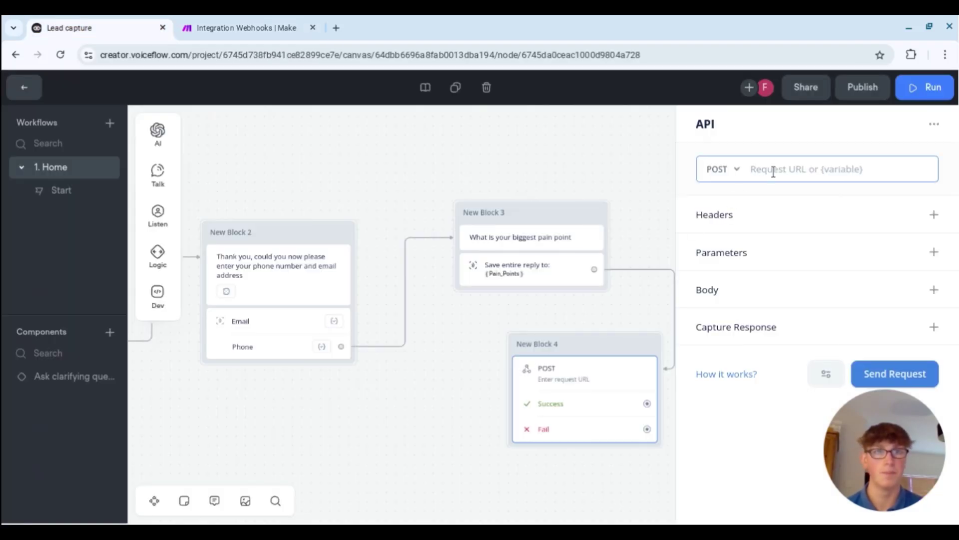
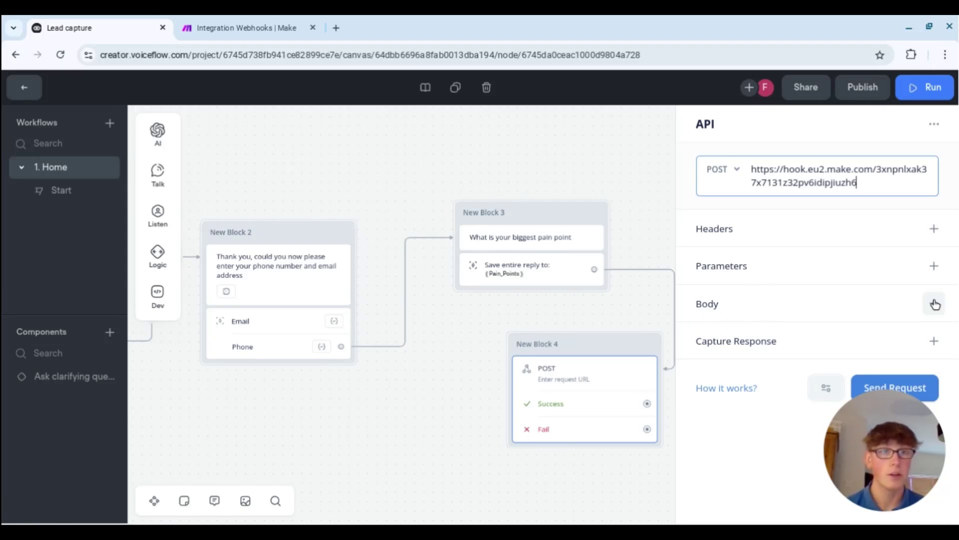
pyautogui.click(856, 320)
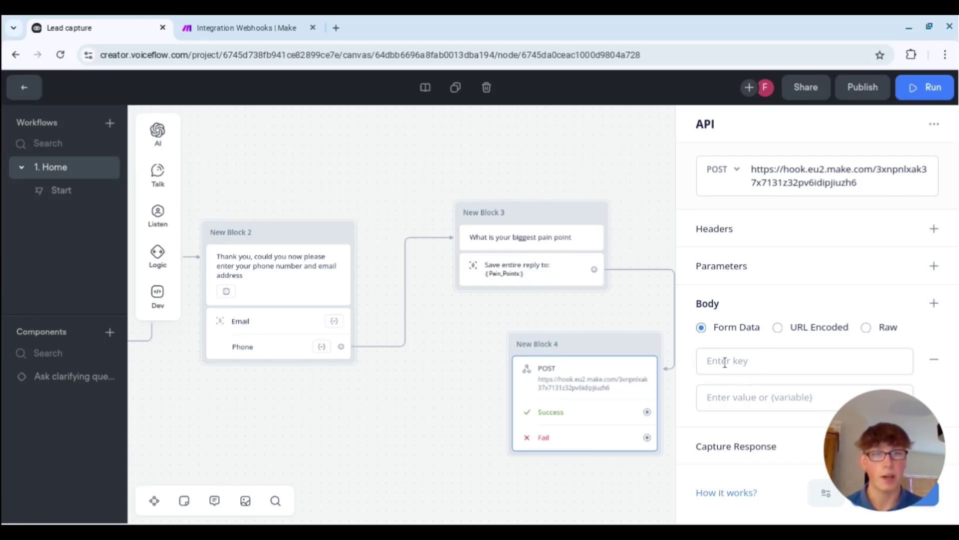
pyautogui.click(749, 365)
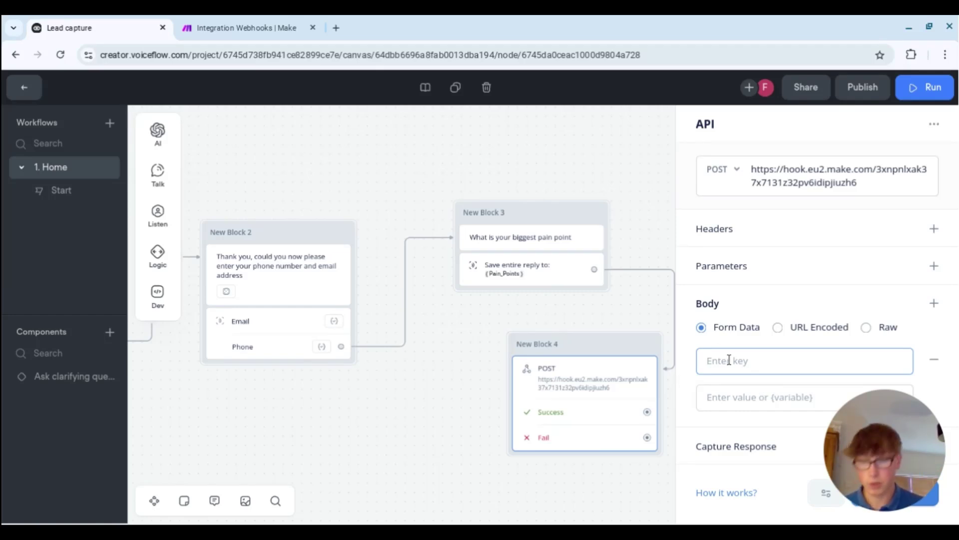
pyautogui.write('Name')
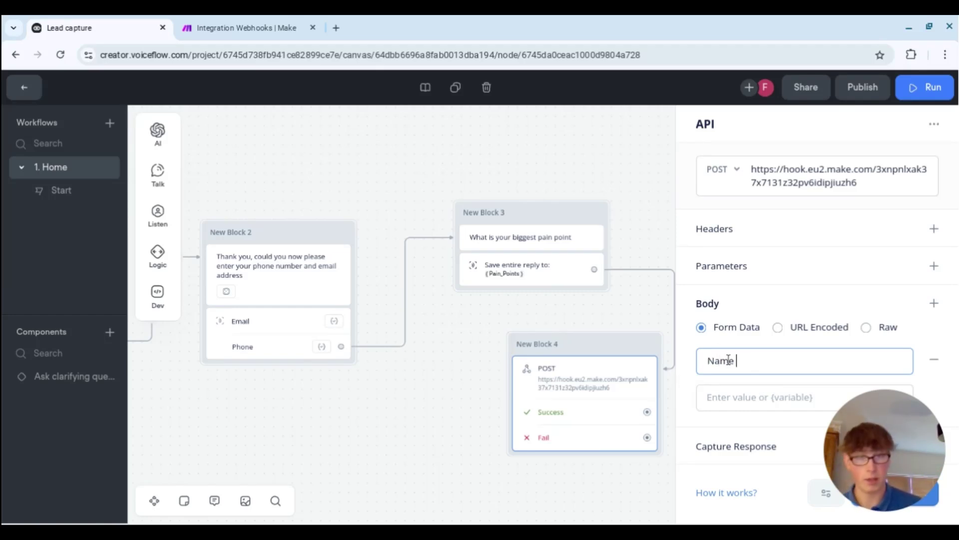
pyautogui.click(725, 397)
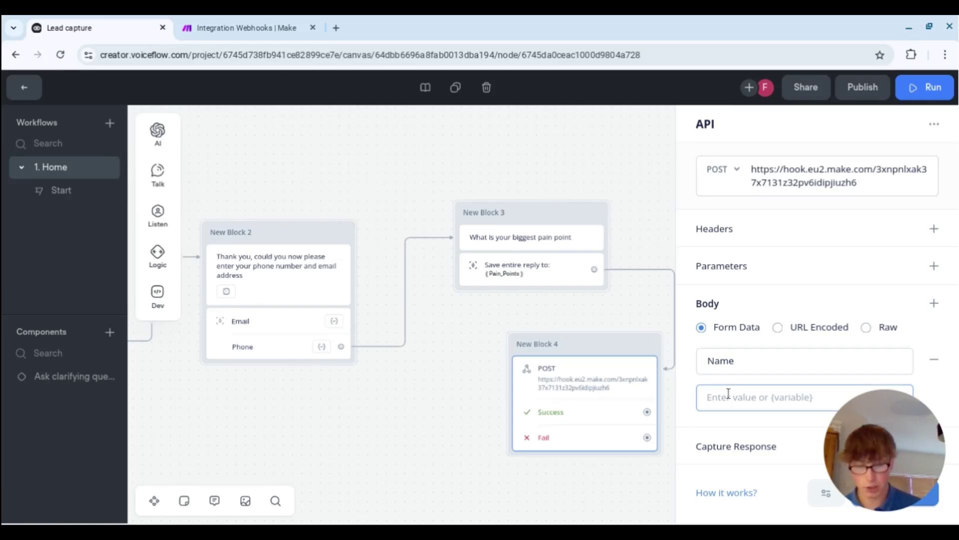
pyautogui.write('{')
pyautogui.scroll(-1, 755, 340)
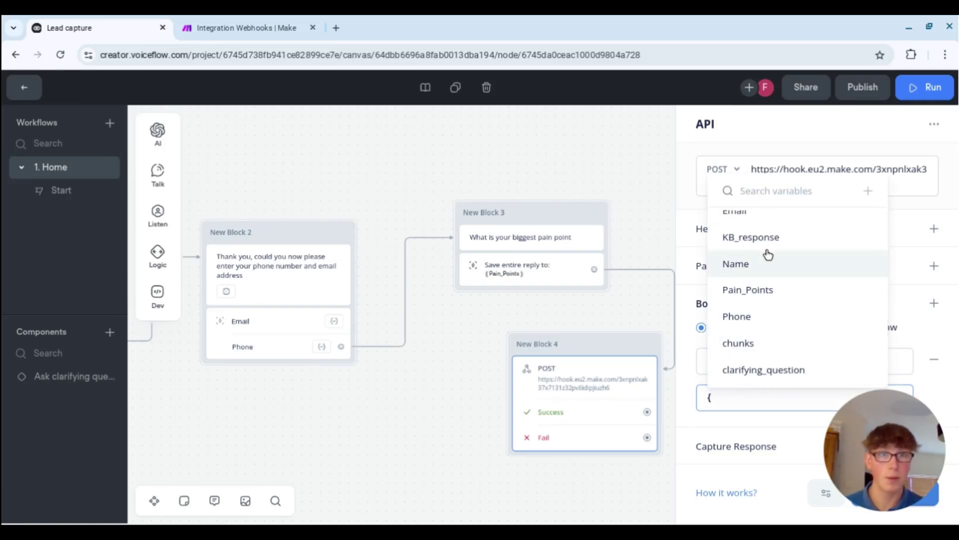
pyautogui.click(767, 267)
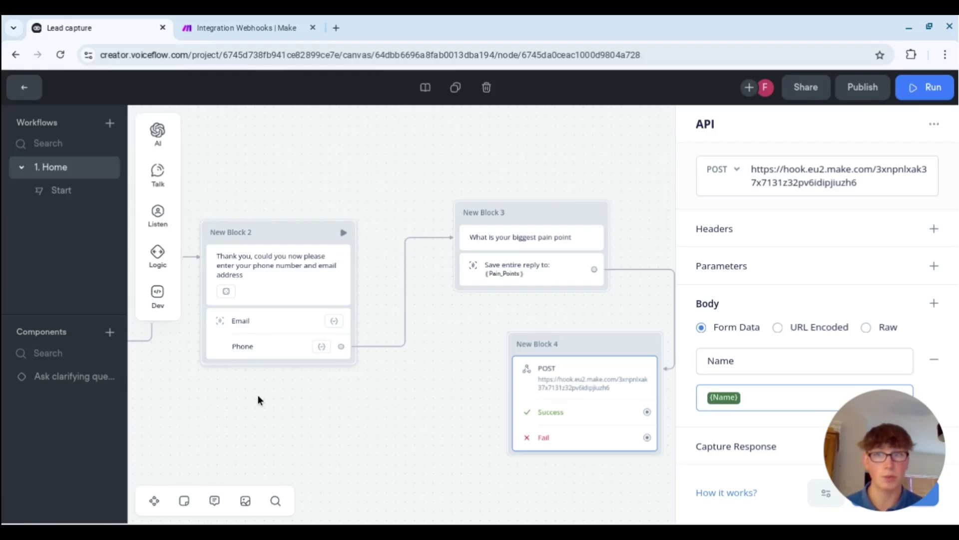
# - Reopen the POST API step and verify the Name value's variable
pyautogui.moveTo(257, 398); pyautogui.dragTo(515, 407)
pyautogui.click(248, 345)
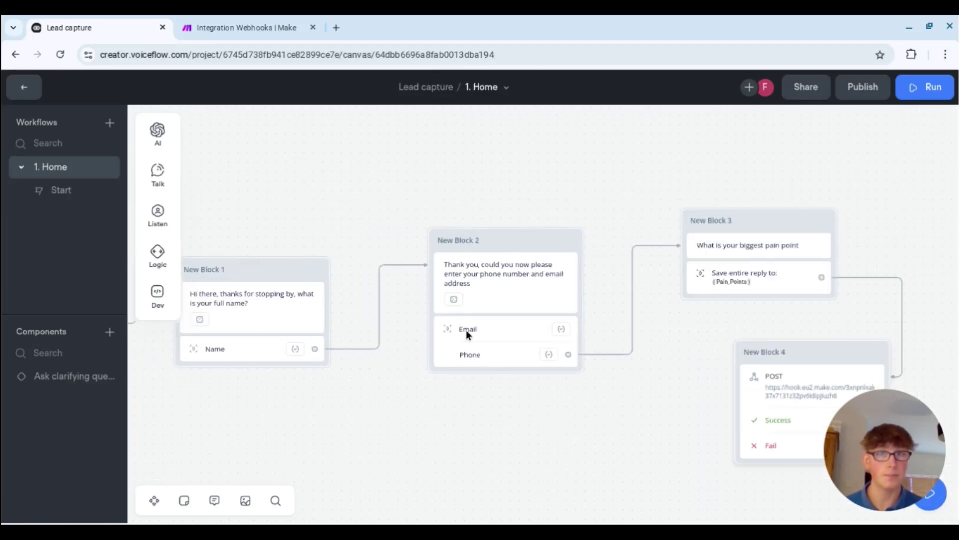
pyautogui.click(757, 389)
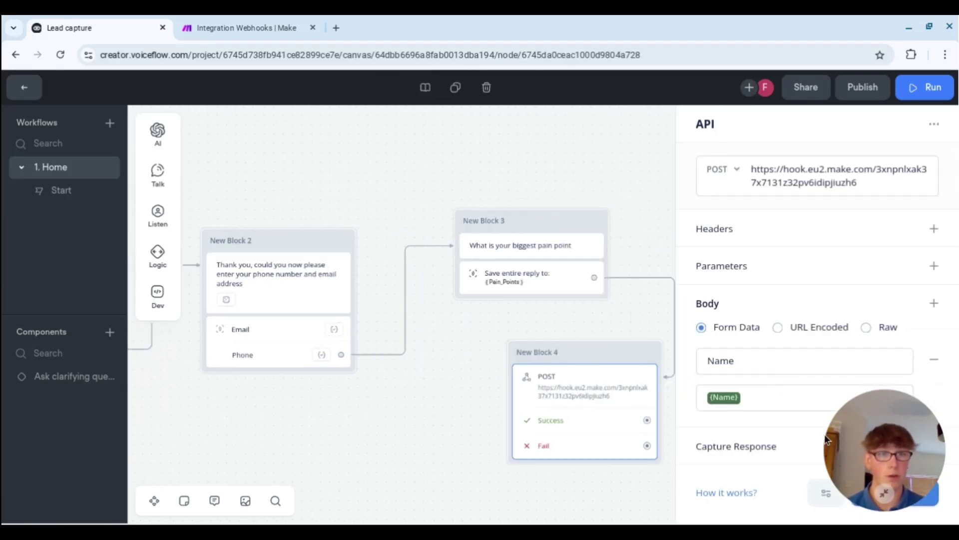
pyautogui.click(830, 395)
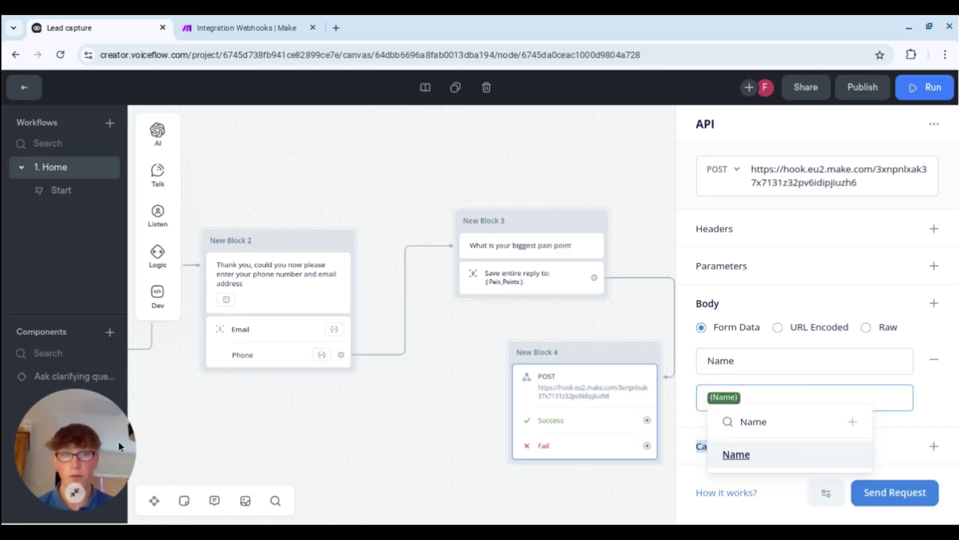
pyautogui.click(918, 389)
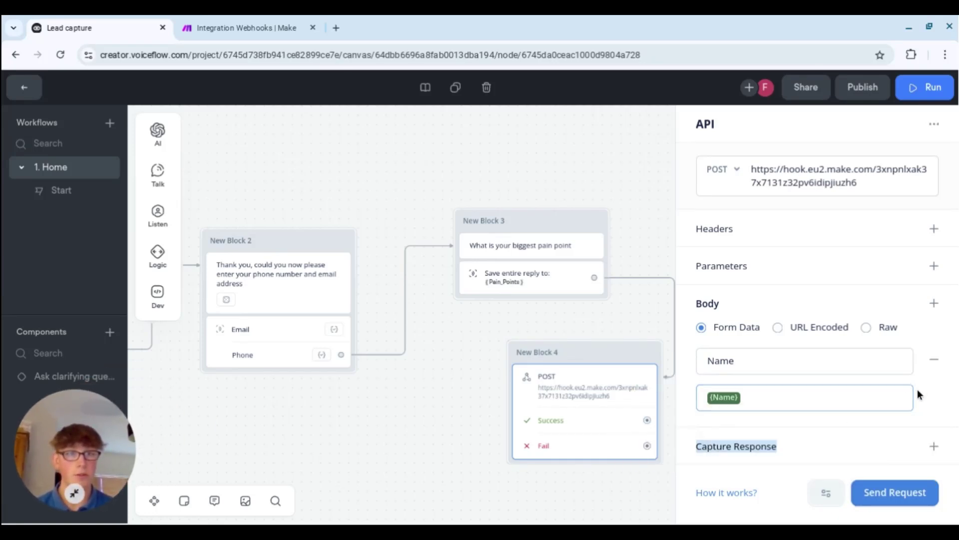
# - Add a body key 'Email' mapped to the Email variable
pyautogui.click(934, 303)
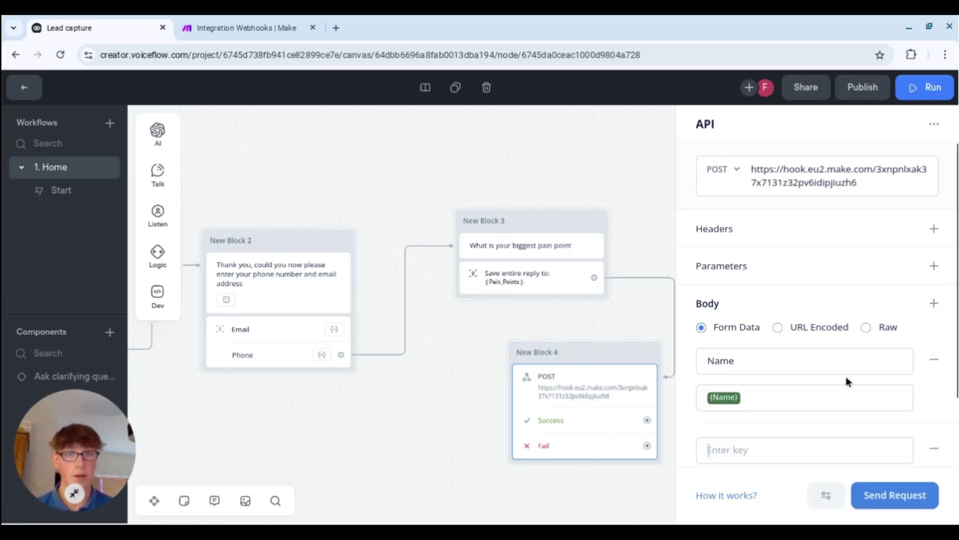
pyautogui.scroll(-1, 847, 379)
pyautogui.click(784, 438)
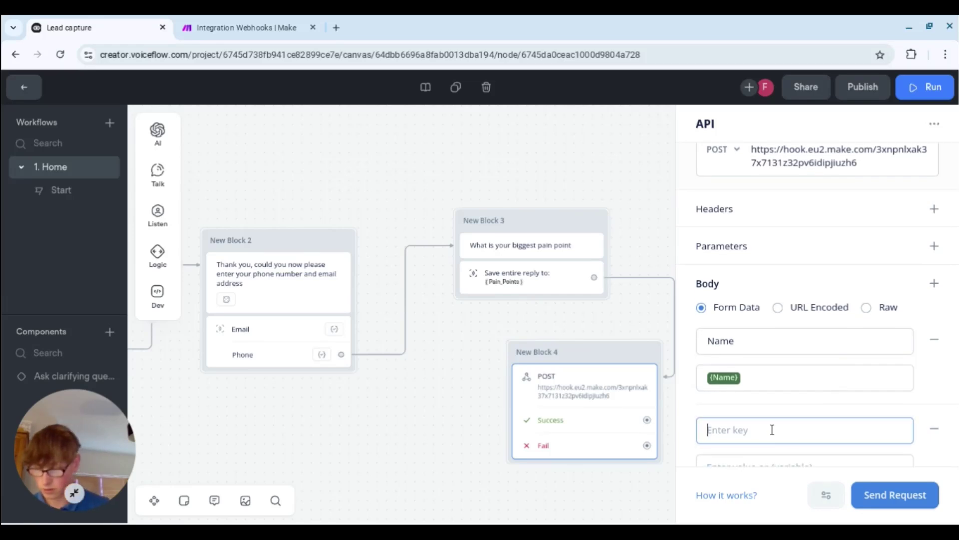
pyautogui.write('Email')
pyautogui.scroll(-1, 780, 435)
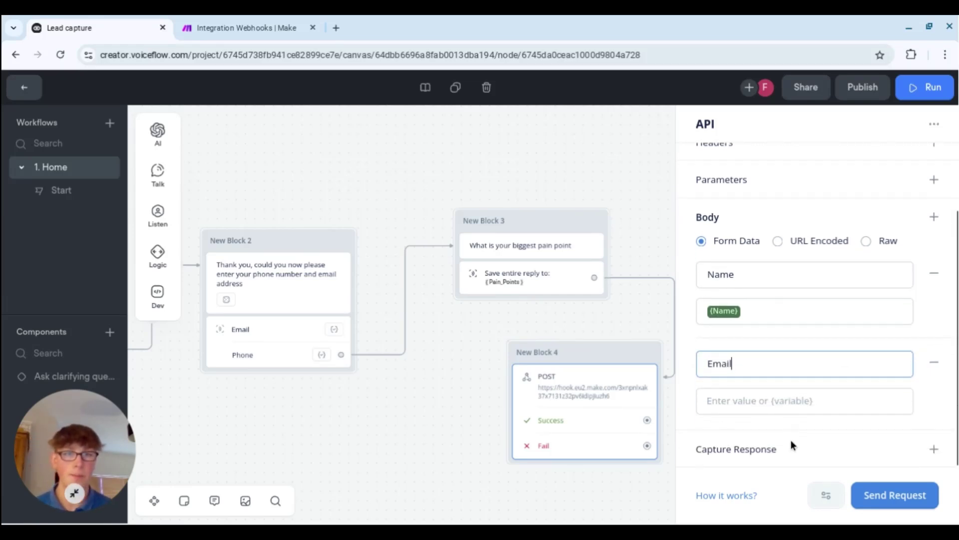
pyautogui.click(802, 403)
pyautogui.write('{')
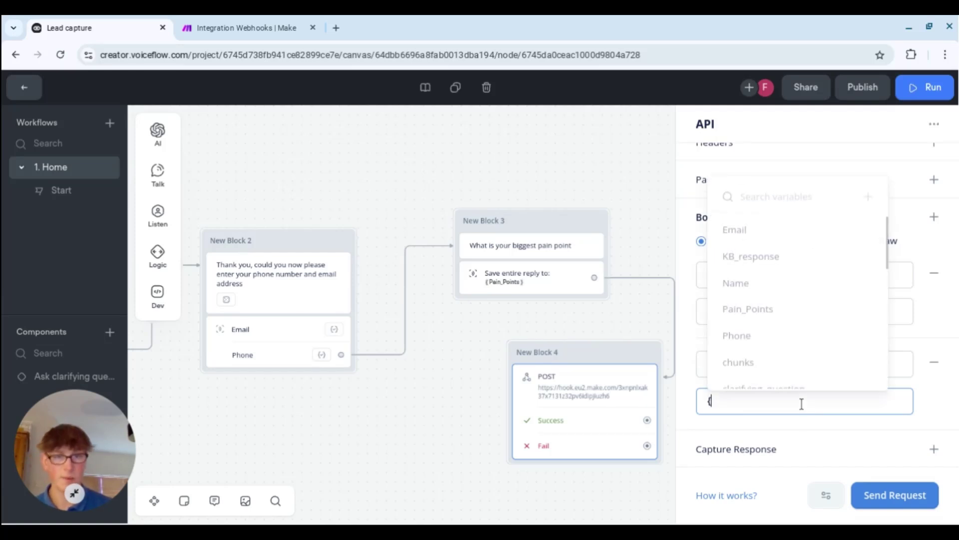
pyautogui.scroll(1, 749, 231)
pyautogui.click(739, 225)
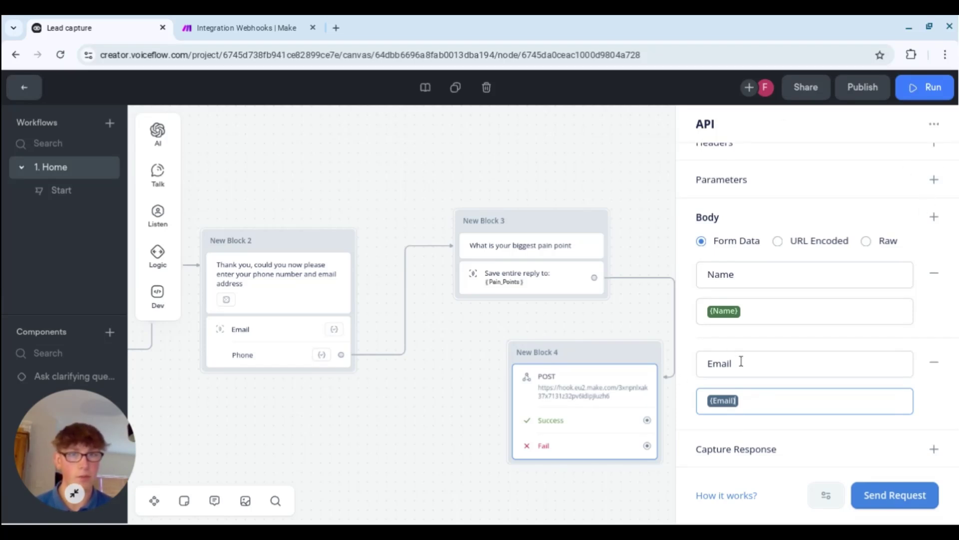
pyautogui.doubleClick(721, 362)
pyautogui.click(813, 358)
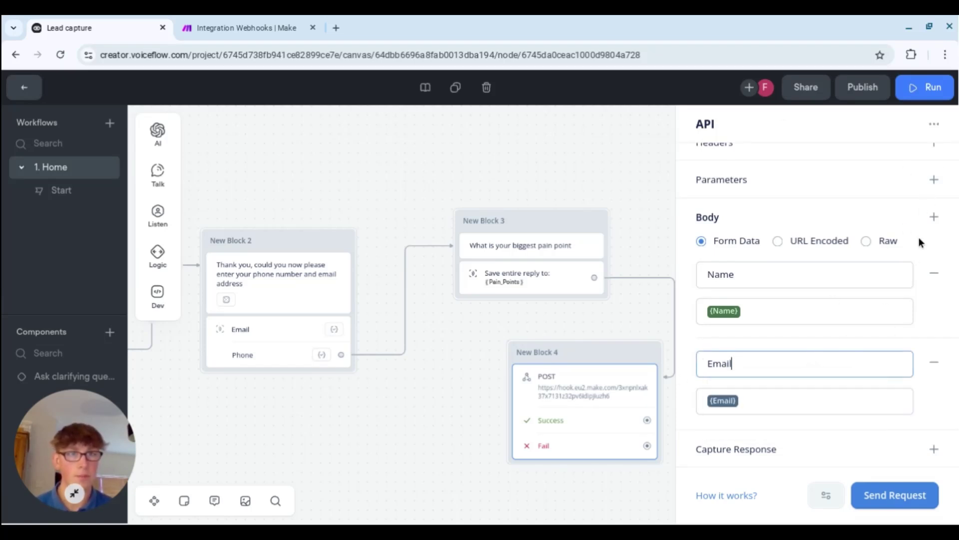
# - Add a body key 'Phone number' mapped to the Phone variable
pyautogui.click(933, 220)
pyautogui.scroll(-2, 780, 385)
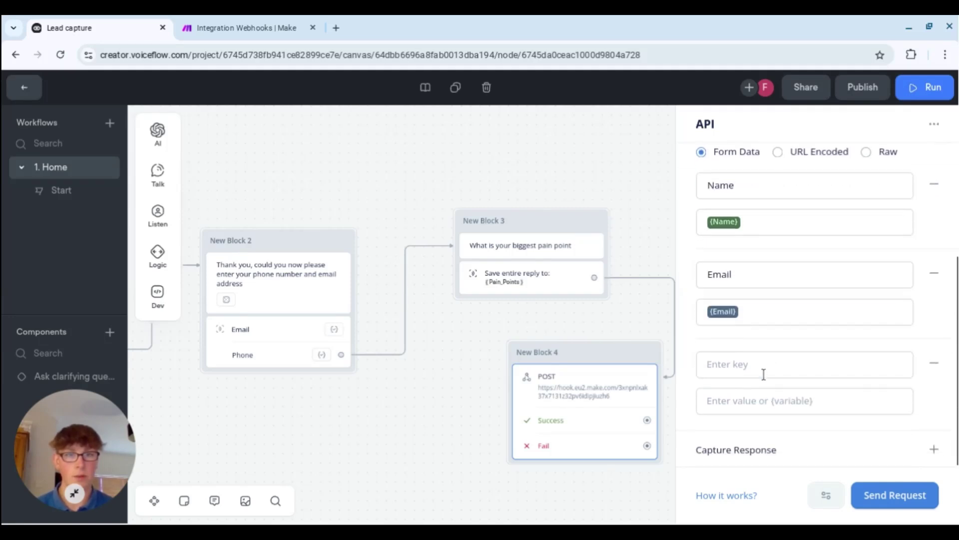
pyautogui.click(756, 365)
pyautogui.write('Ph')
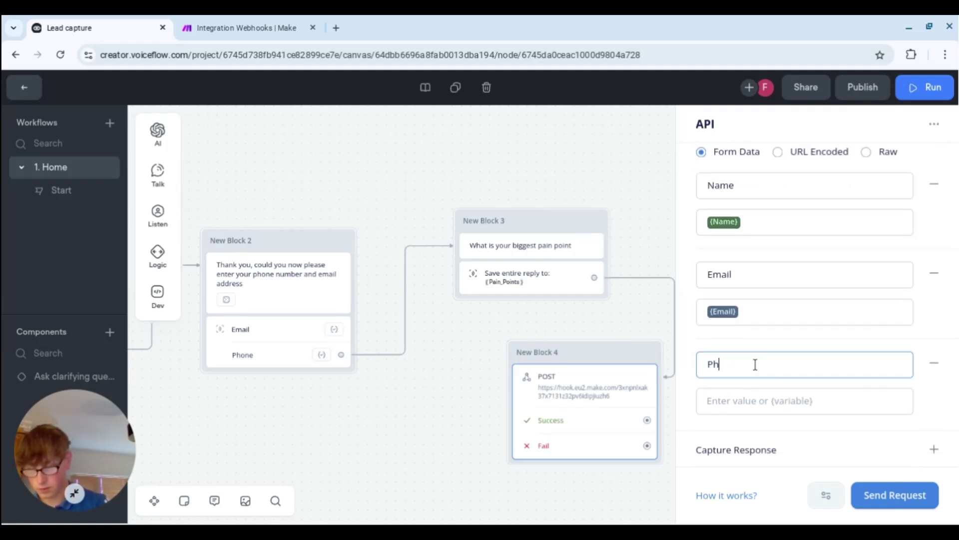
pyautogui.write('one number')
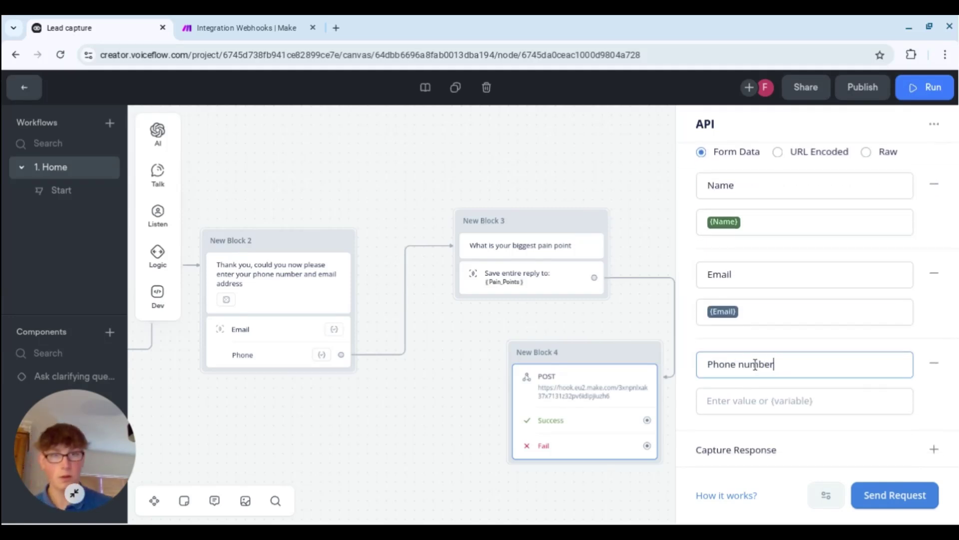
pyautogui.press('Tab')
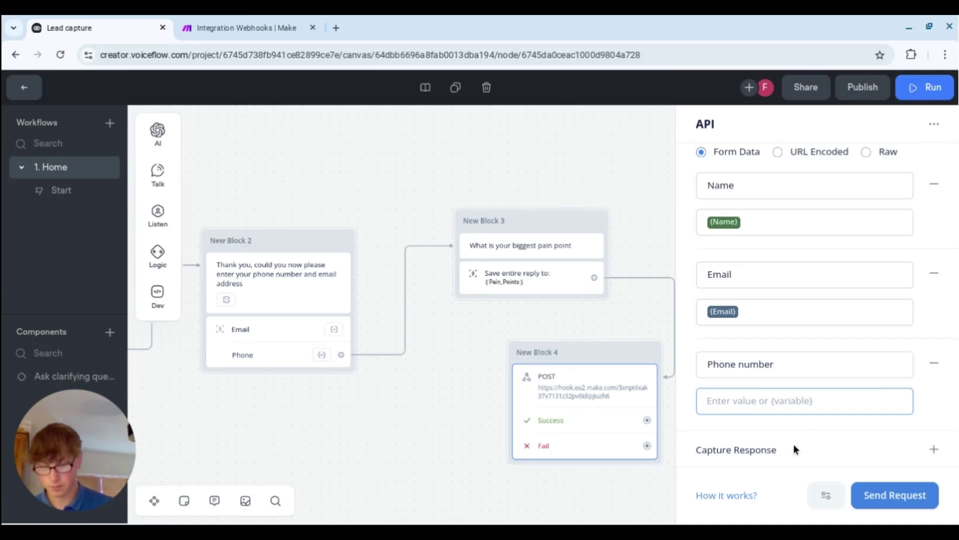
pyautogui.write('{')
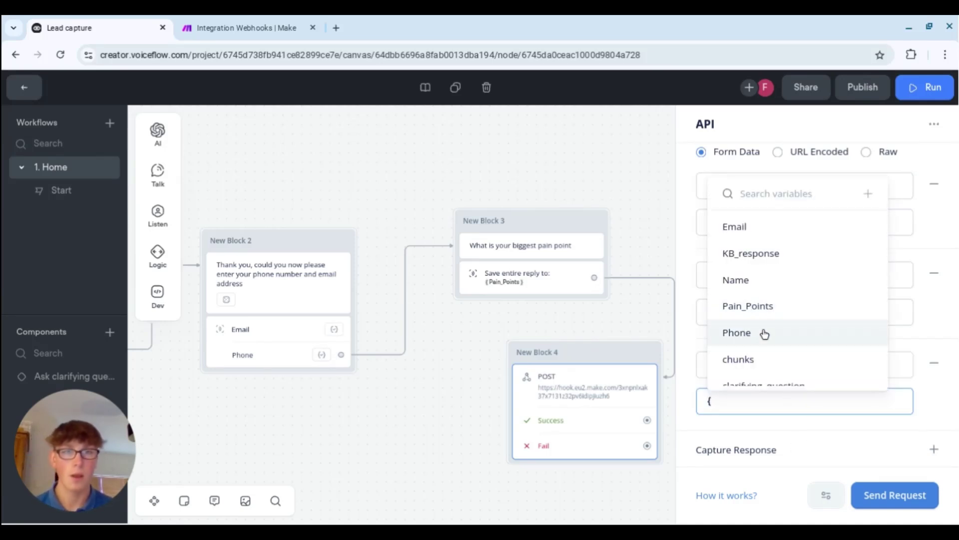
pyautogui.click(764, 334)
pyautogui.scroll(2, 930, 200)
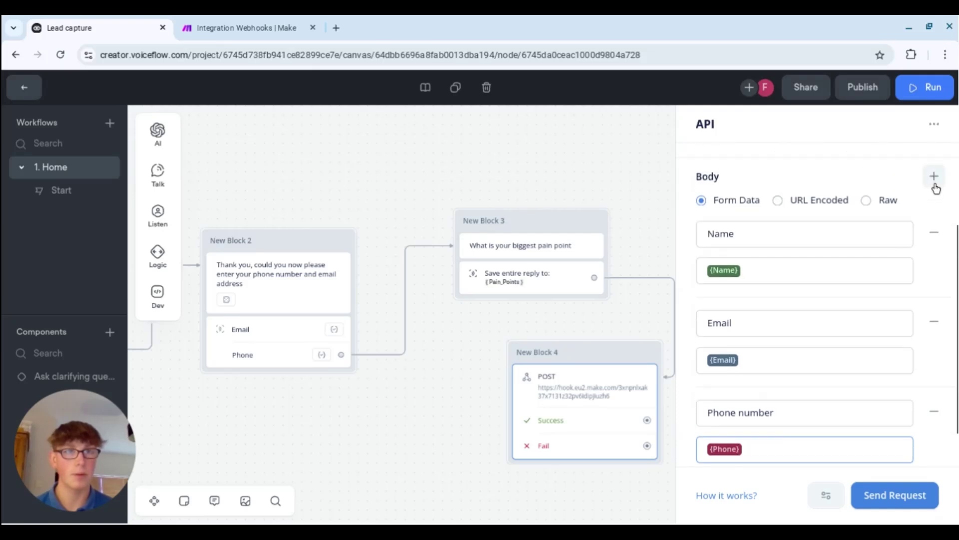
# - Add a body key 'Pain Points' mapped to the Pain_Points variable
pyautogui.click(933, 181)
pyautogui.scroll(-1, 810, 310)
pyautogui.scroll(-3, 793, 326)
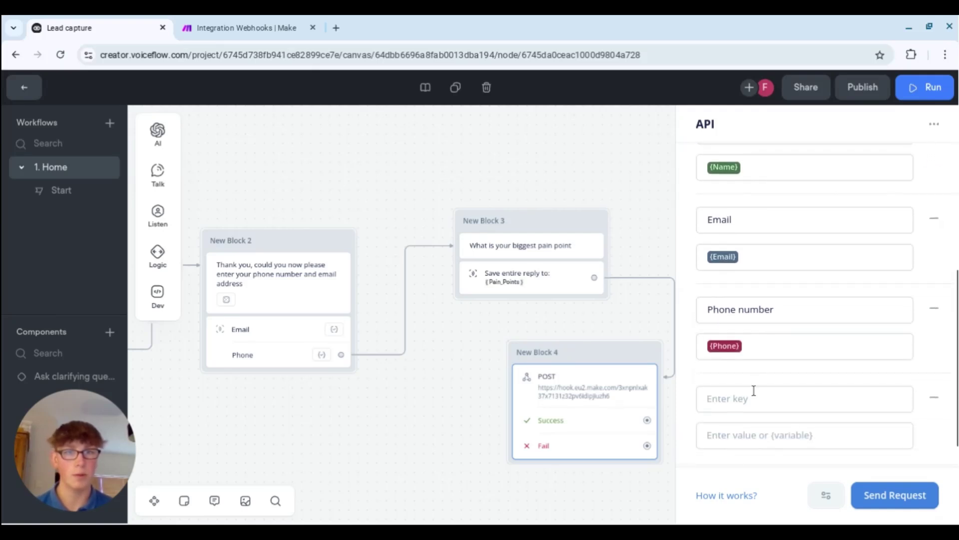
pyautogui.click(760, 390)
pyautogui.write('Pa')
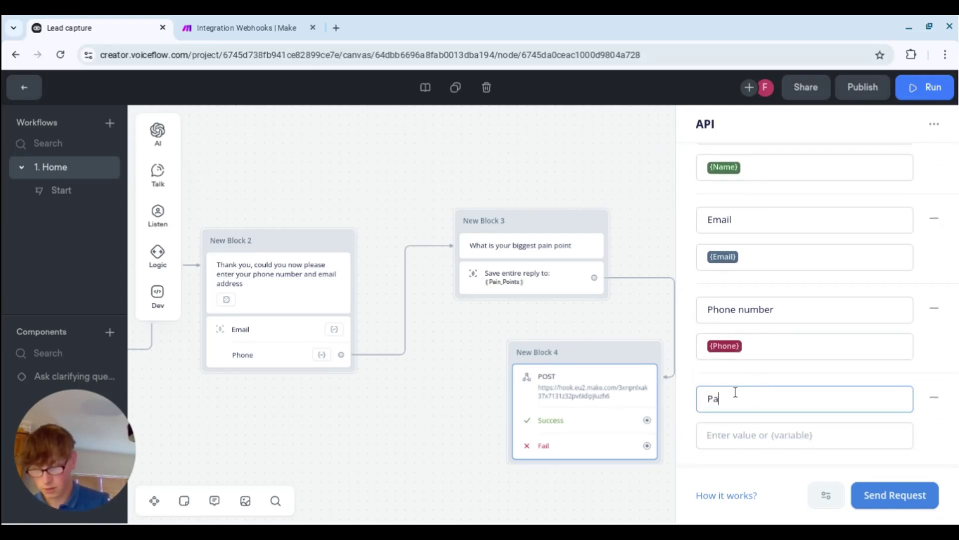
pyautogui.write('in Points')
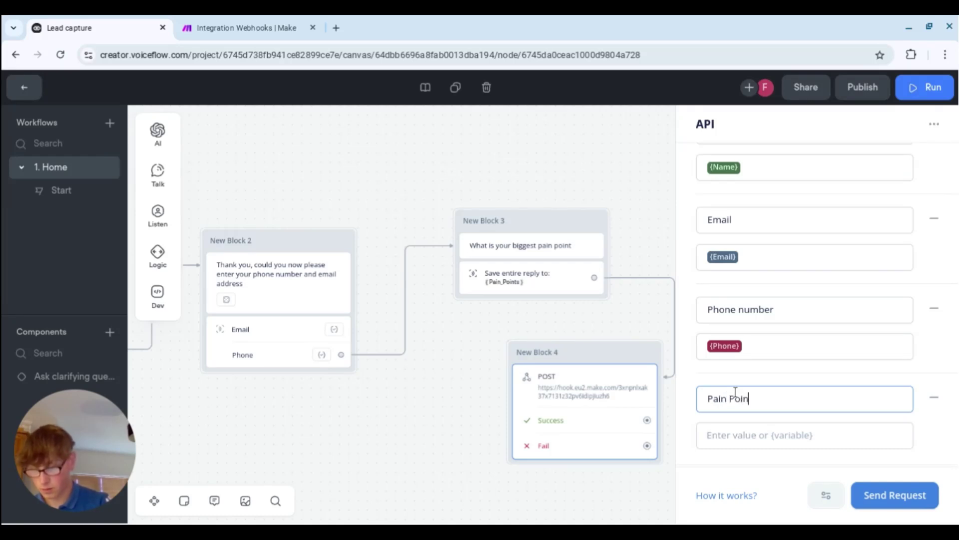
pyautogui.click(776, 447)
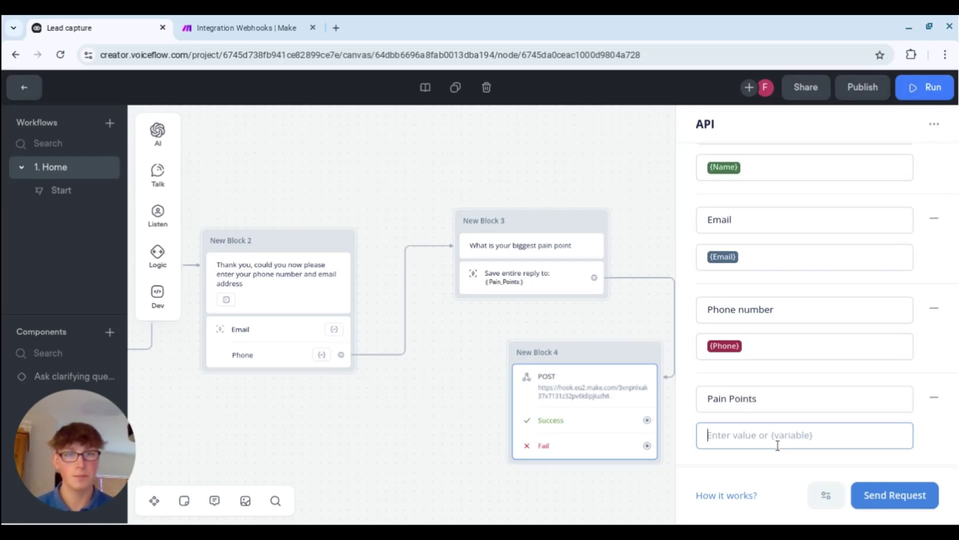
pyautogui.write('{')
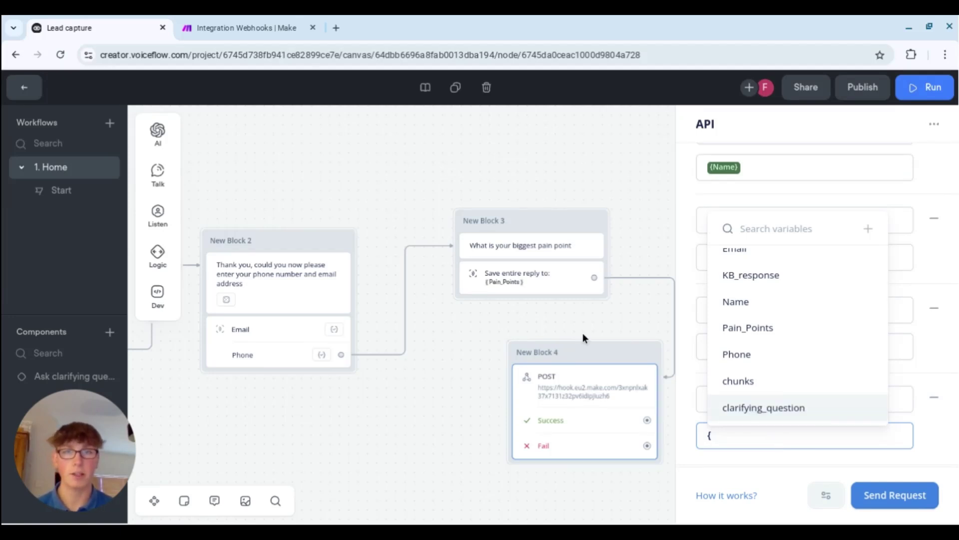
pyautogui.scroll(-5, 787, 358)
pyautogui.scroll(-2, 788, 362)
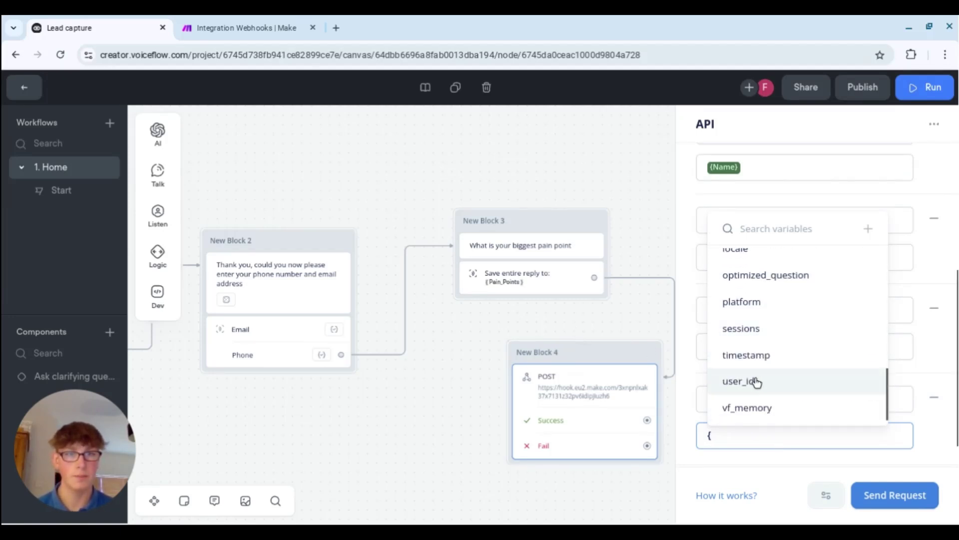
pyautogui.scroll(5, 781, 368)
pyautogui.scroll(6, 770, 364)
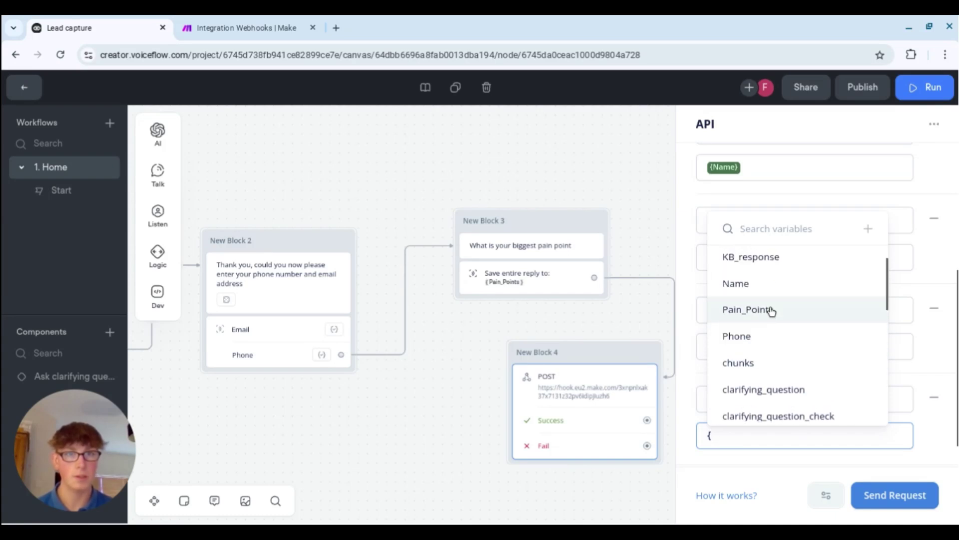
pyautogui.click(771, 309)
pyautogui.scroll(5, 772, 373)
pyautogui.scroll(-8, 772, 370)
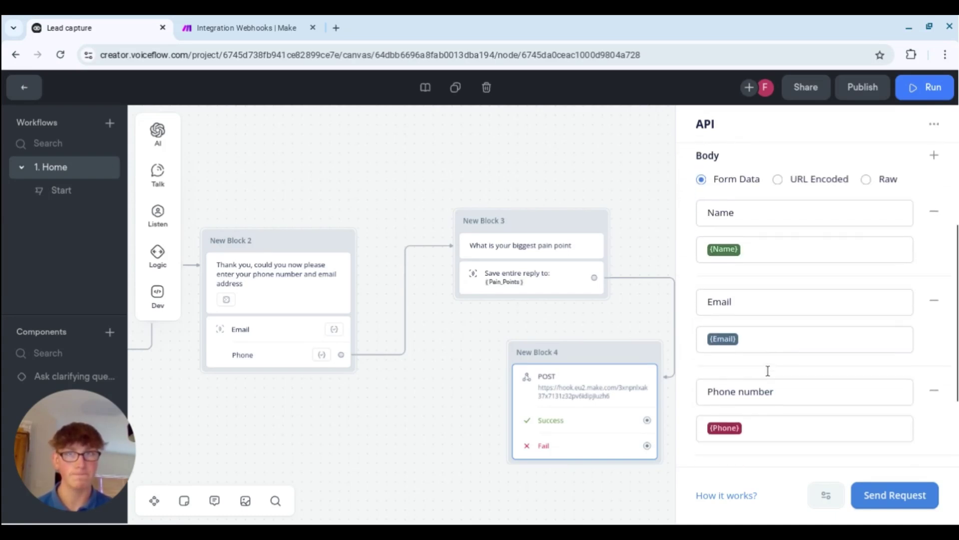
pyautogui.click(235, 29)
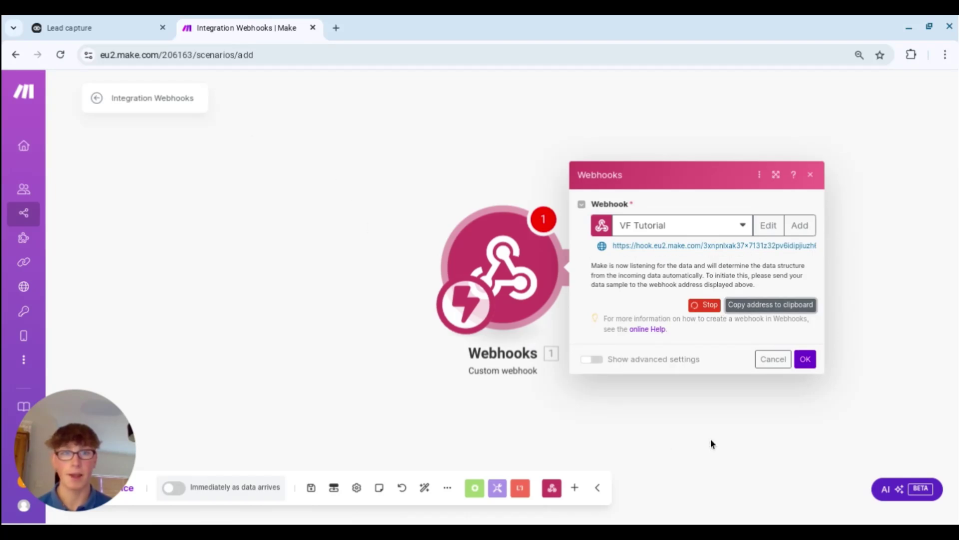
# - Confirm the webhook settings and run the Make scenario once so it listens for data
pyautogui.click(805, 359)
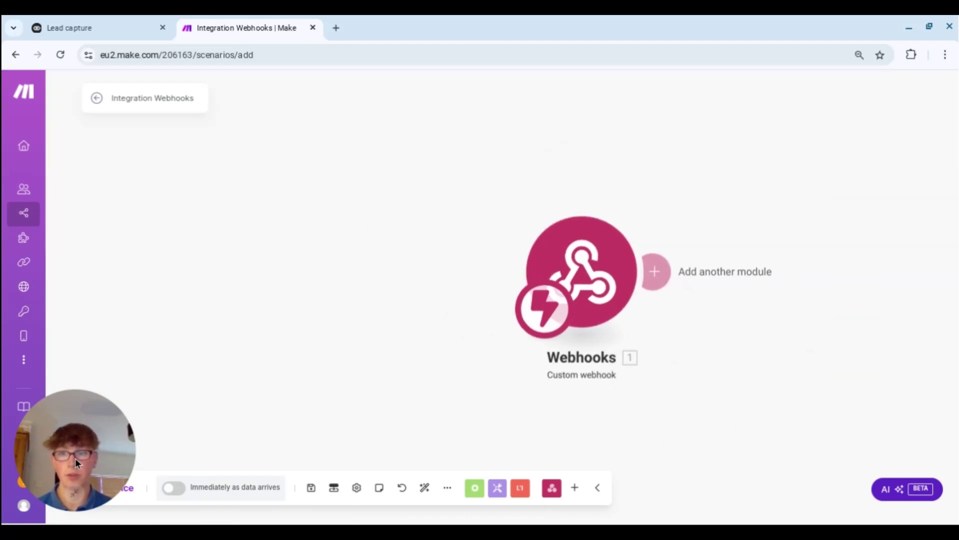
pyautogui.click(93, 492)
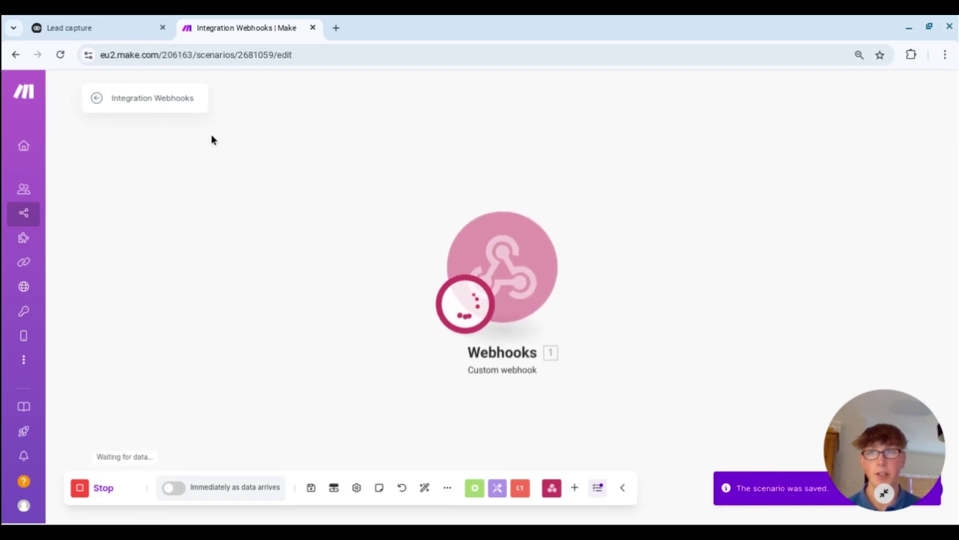
pyautogui.click(97, 33)
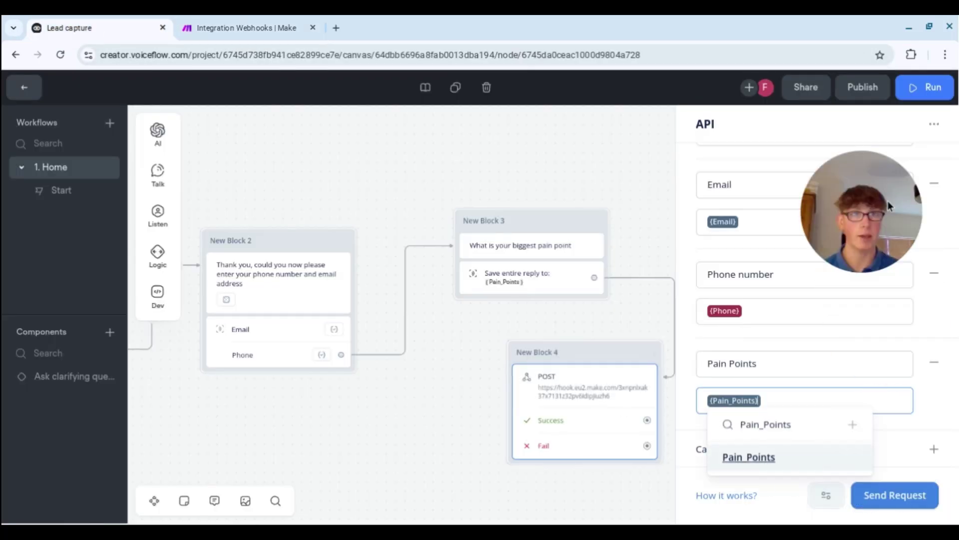
# - Send a test API request with autofilled name, email and phone and Pain Points 'Test', then check the response
pyautogui.click(881, 500)
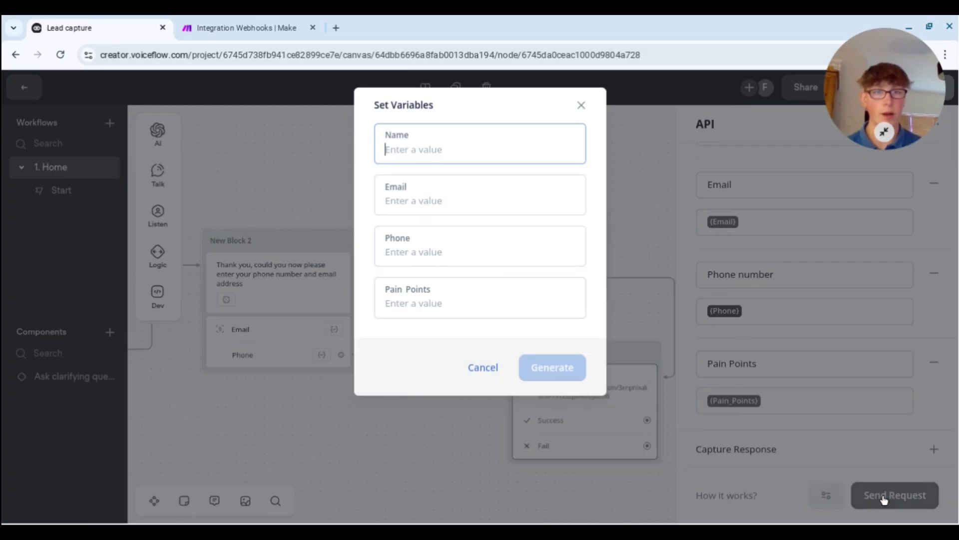
pyautogui.click(419, 153)
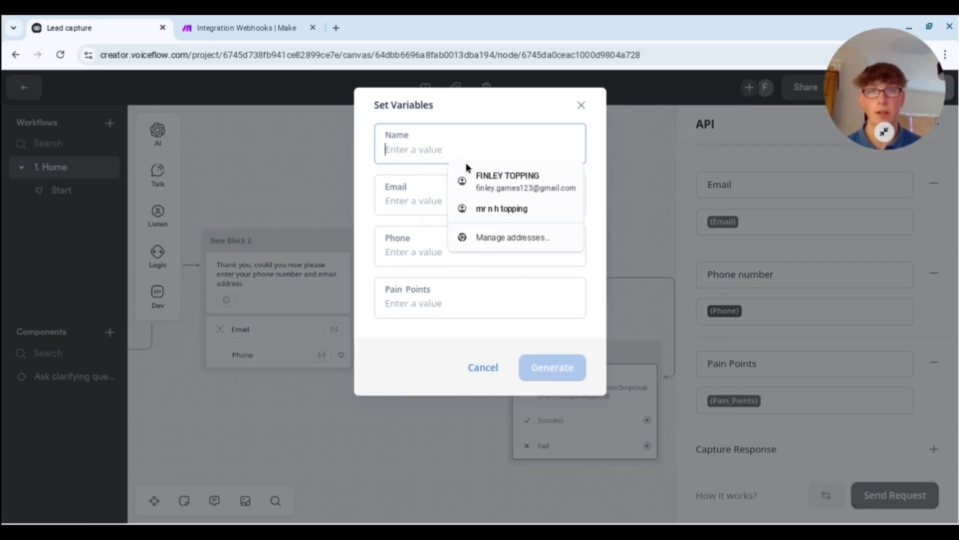
pyautogui.click(480, 180)
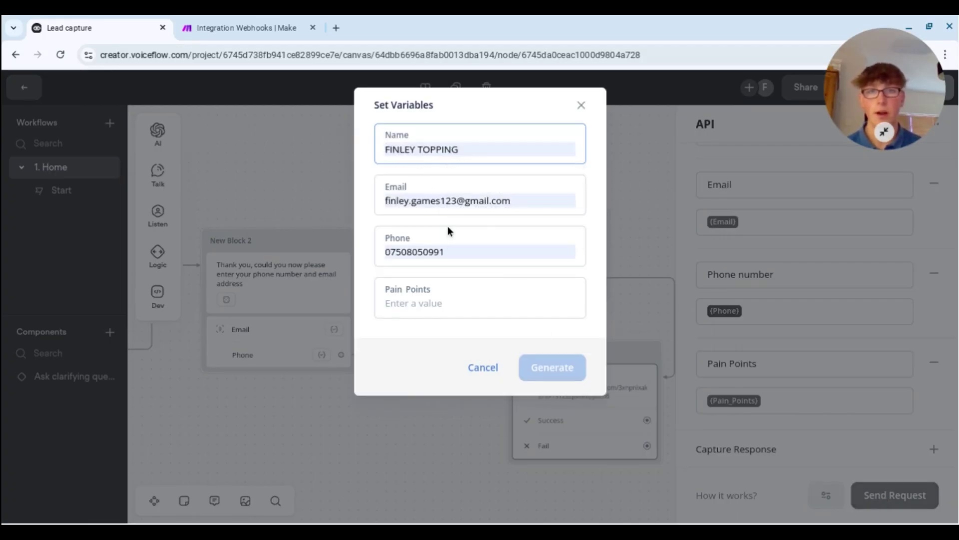
pyautogui.click(523, 202)
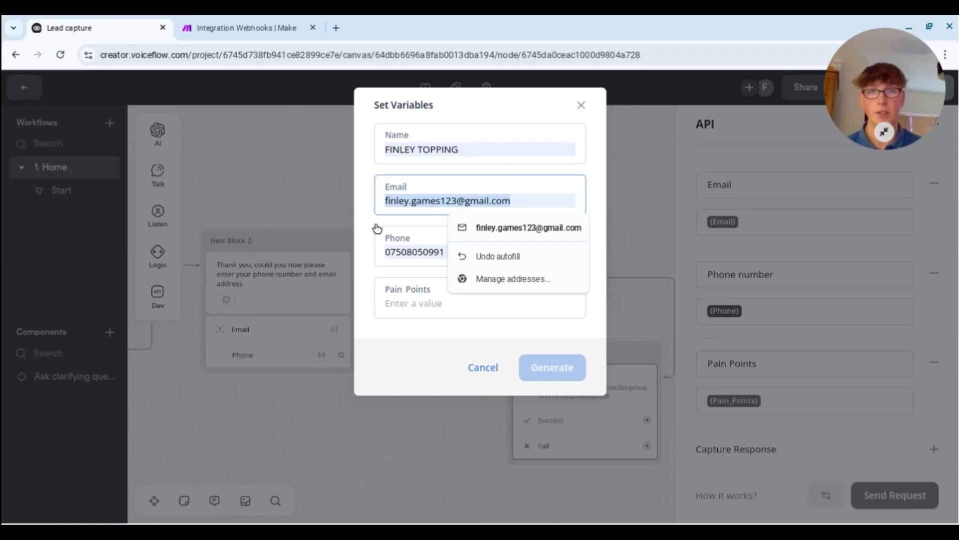
pyautogui.click(406, 271)
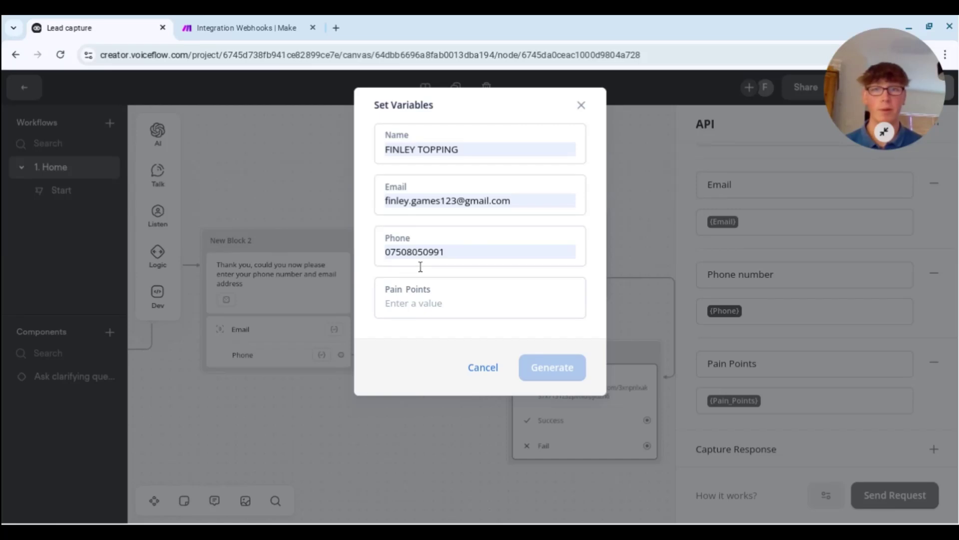
pyautogui.click(465, 294)
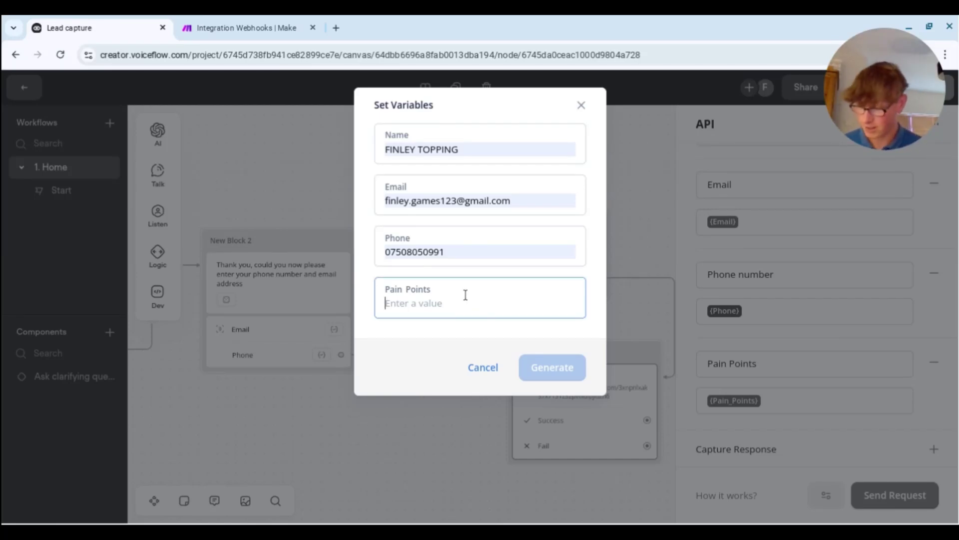
pyautogui.write('Test test test')
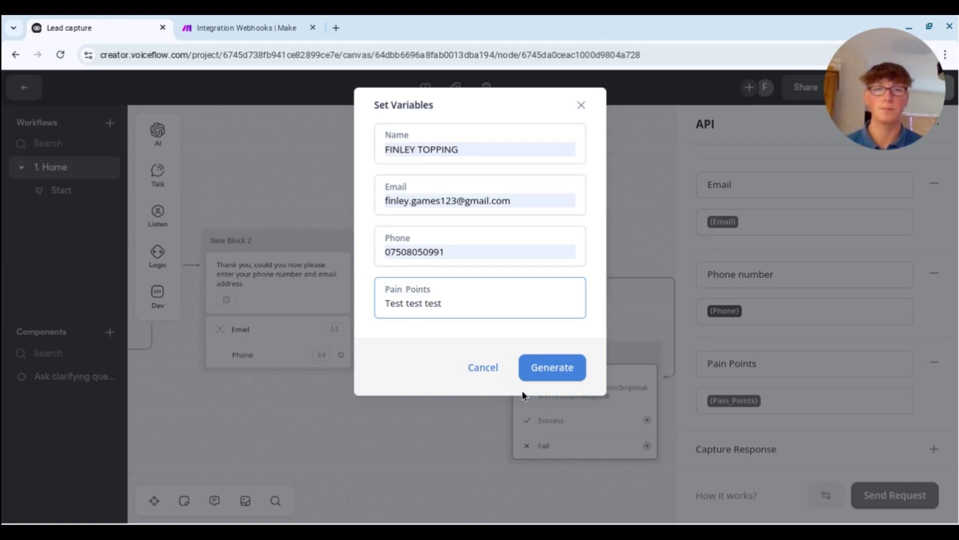
pyautogui.click(566, 370)
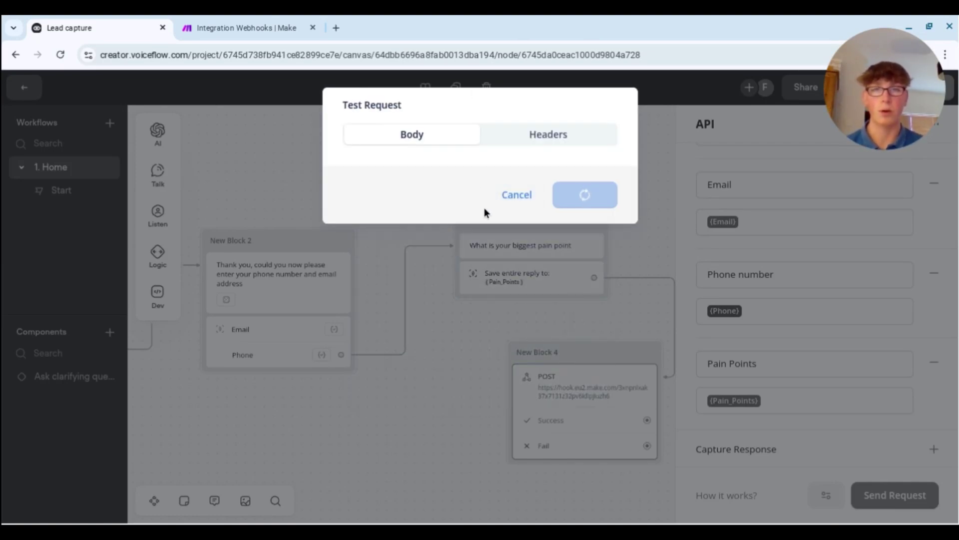
pyautogui.click(388, 212)
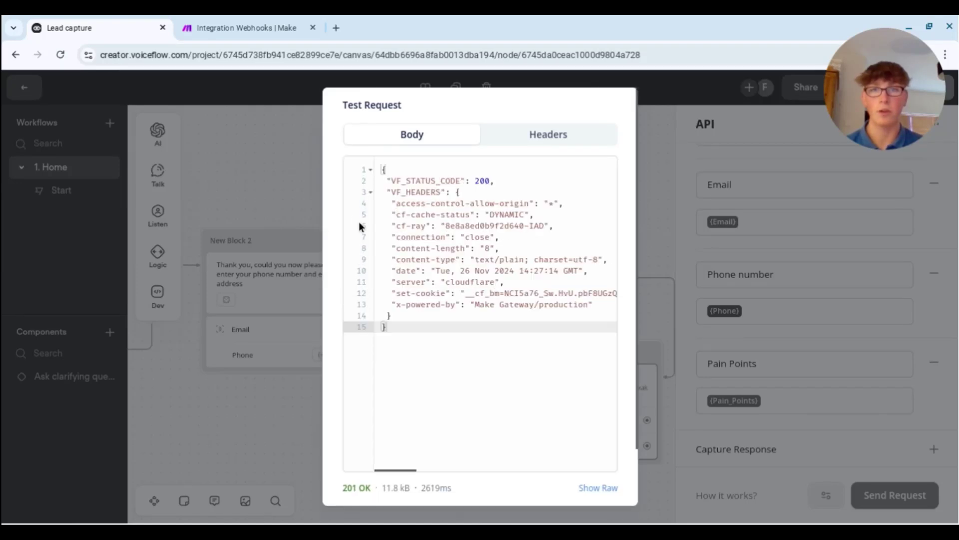
pyautogui.click(262, 31)
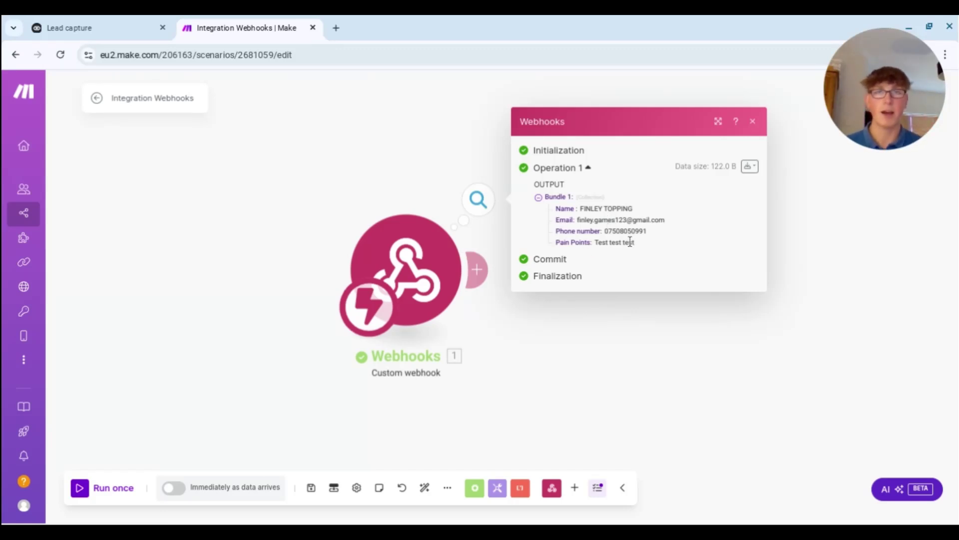
# - Close the webhook output details in Make and adjust the scenario canvas
pyautogui.click(754, 123)
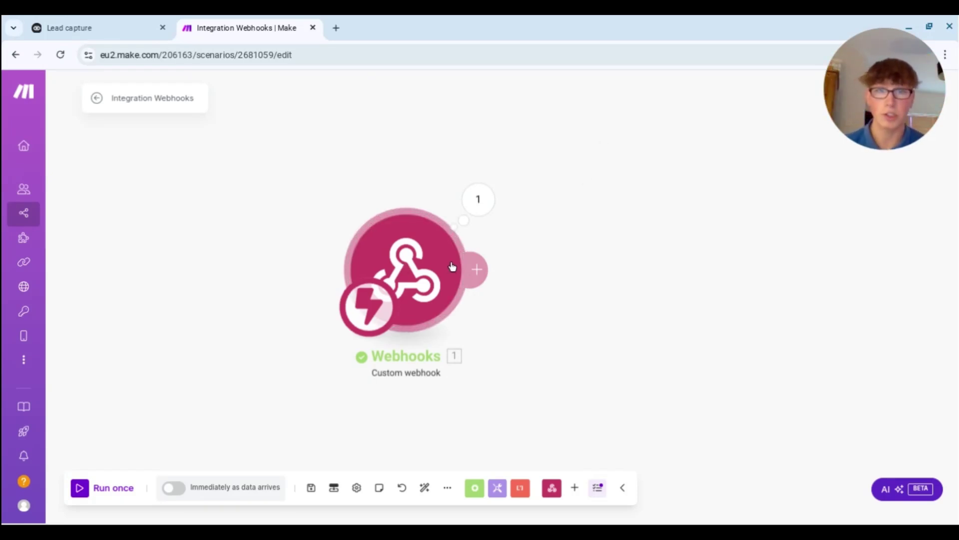
pyautogui.click(474, 269)
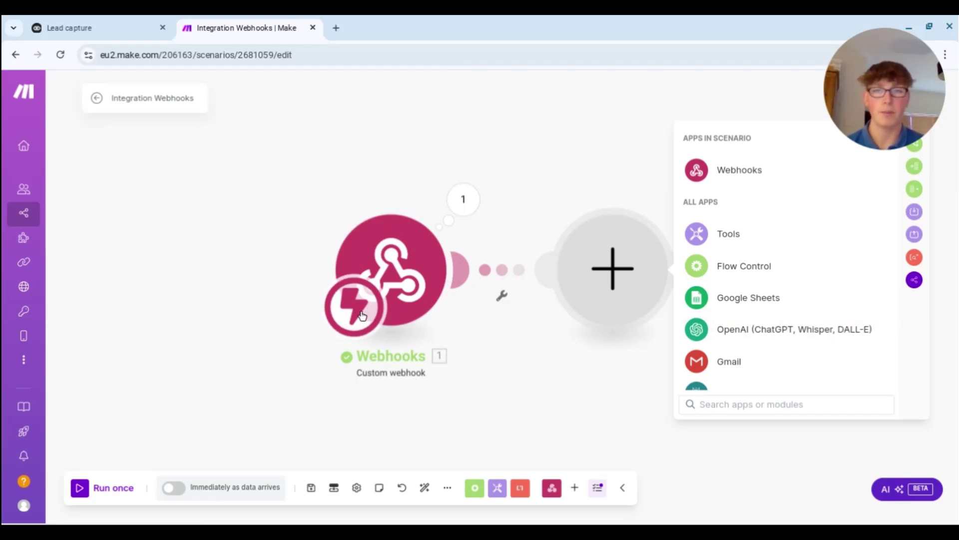
pyautogui.click(552, 335)
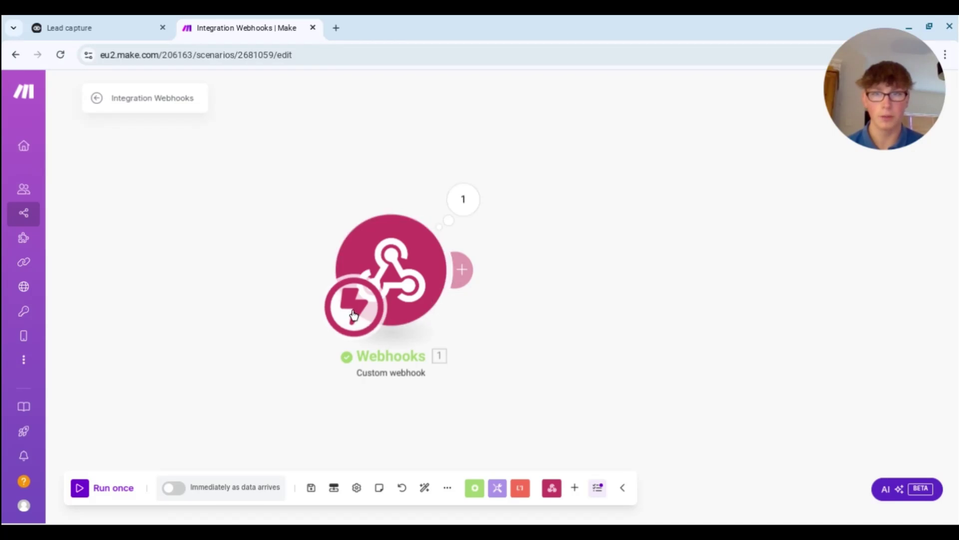
pyautogui.moveTo(354, 315); pyautogui.dragTo(420, 327)
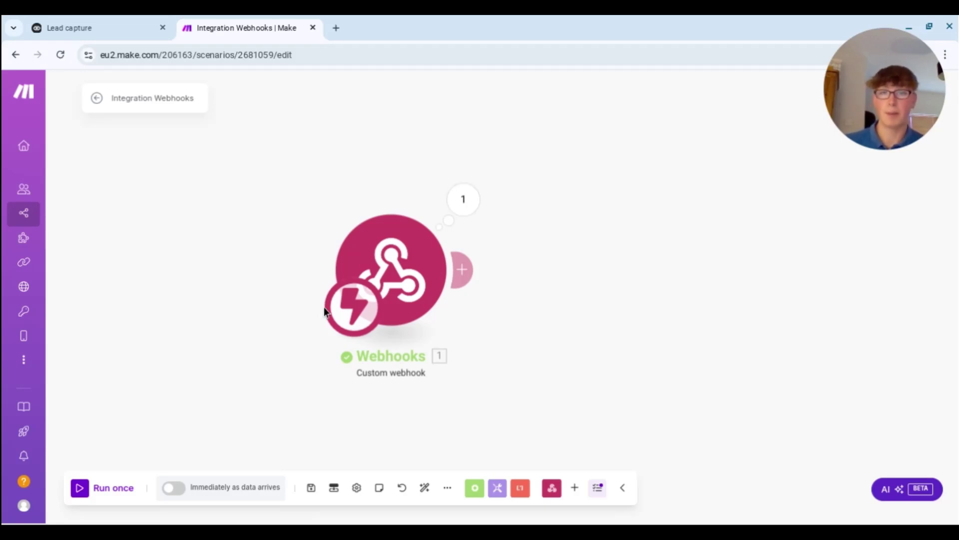
# - Close Voiceflow's test result and API editor, then add a new module after the Make webhook
pyautogui.click(128, 26)
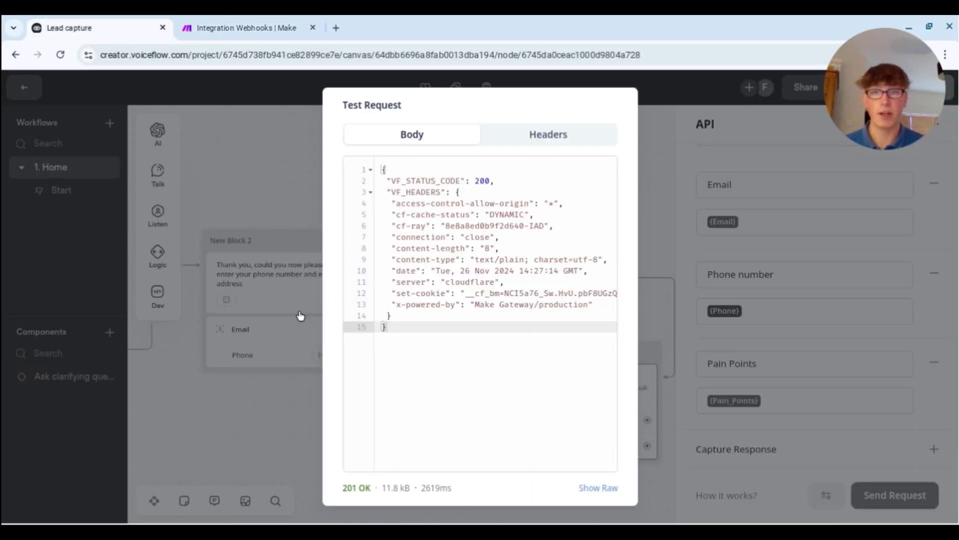
pyautogui.click(299, 315)
pyautogui.scroll(-3, 363, 411)
pyautogui.hscroll(2, 384, 332)
pyautogui.click(478, 281)
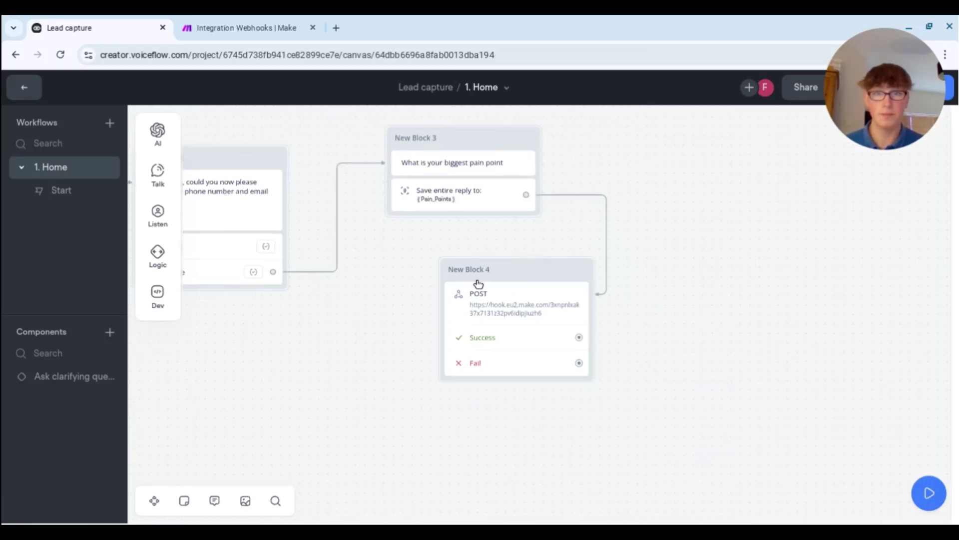
pyautogui.click(245, 28)
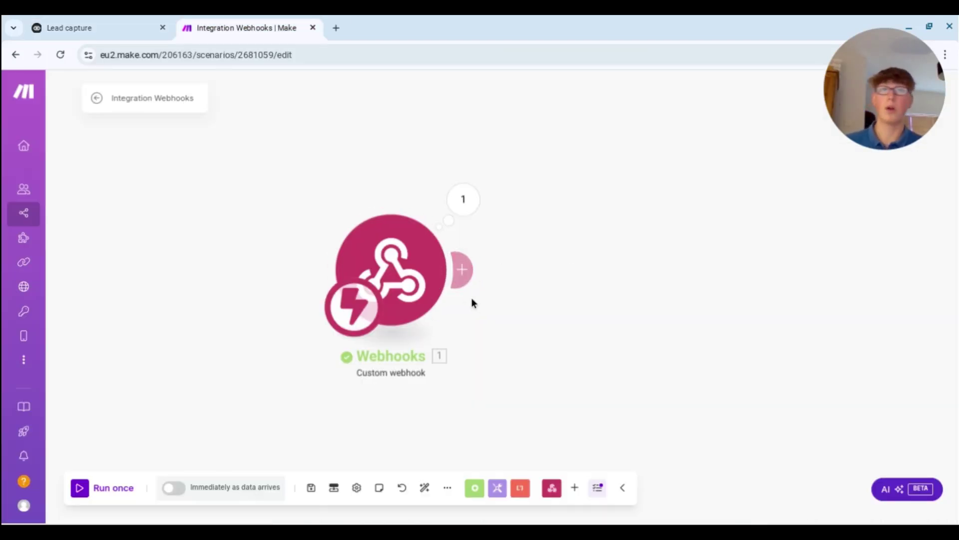
pyautogui.click(472, 275)
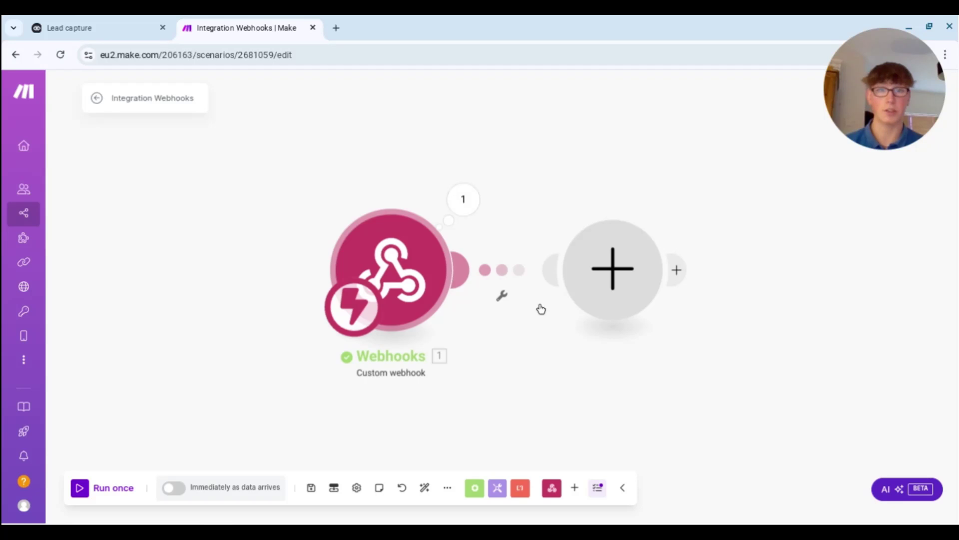
# - Set the new module to Google Sheets 'Add a Row' and bring up the Untitled spreadsheet
pyautogui.click(560, 303)
pyautogui.click(712, 298)
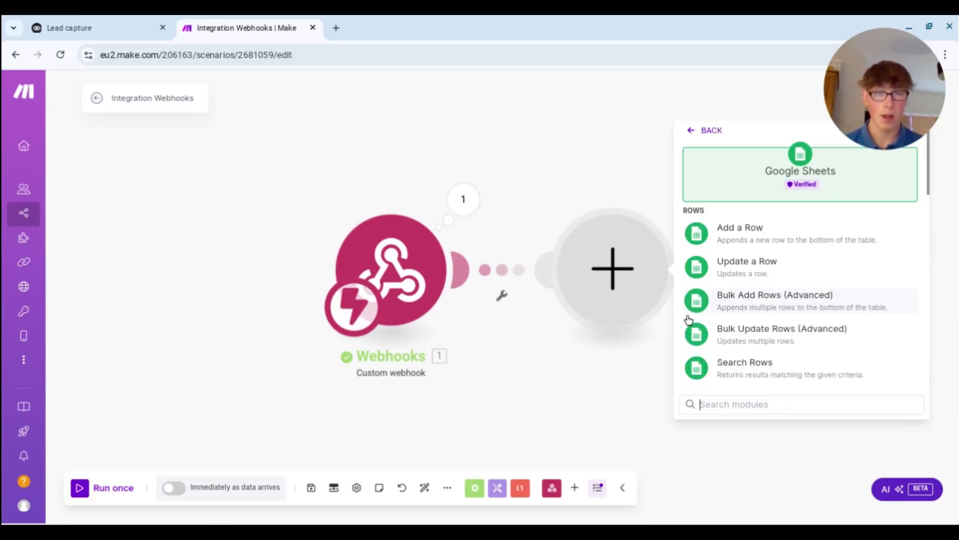
pyautogui.click(780, 243)
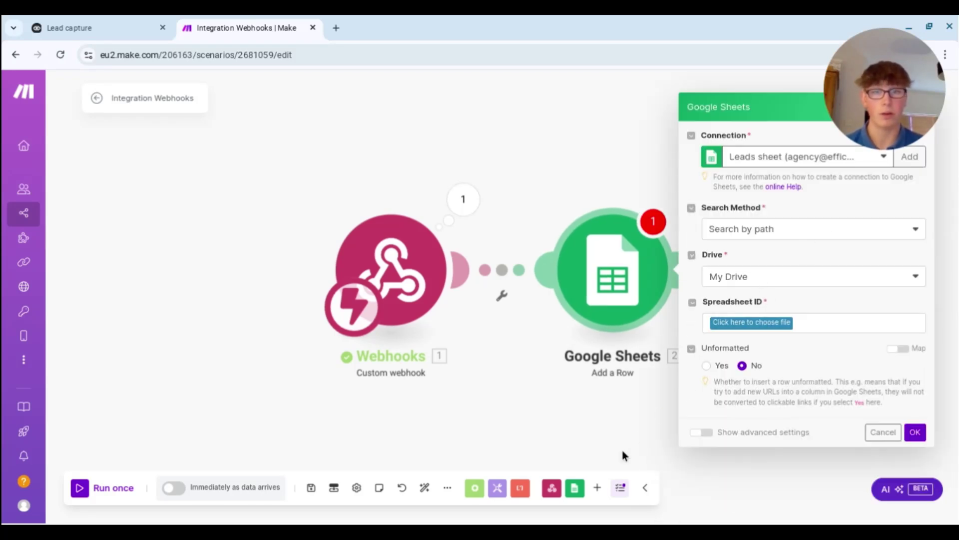
pyautogui.click(537, 531)
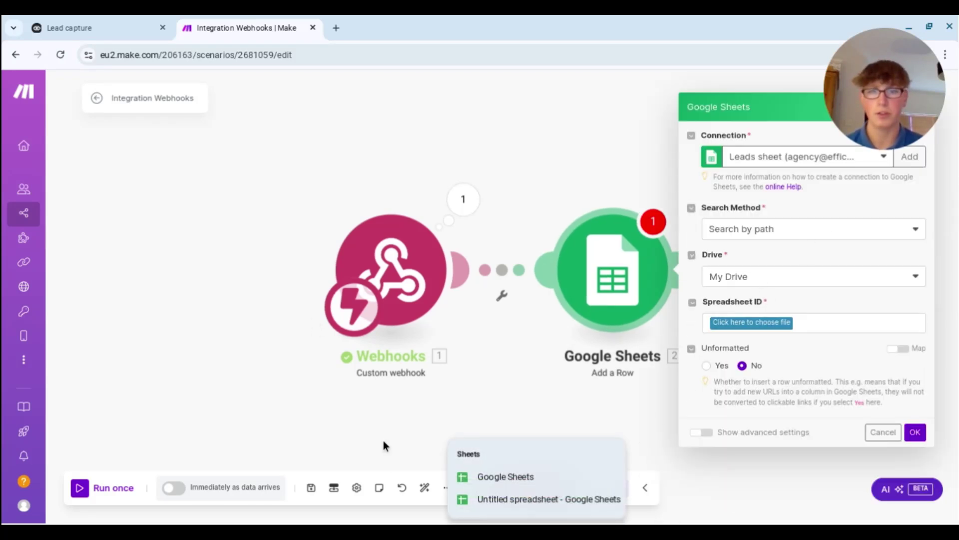
pyautogui.click(511, 500)
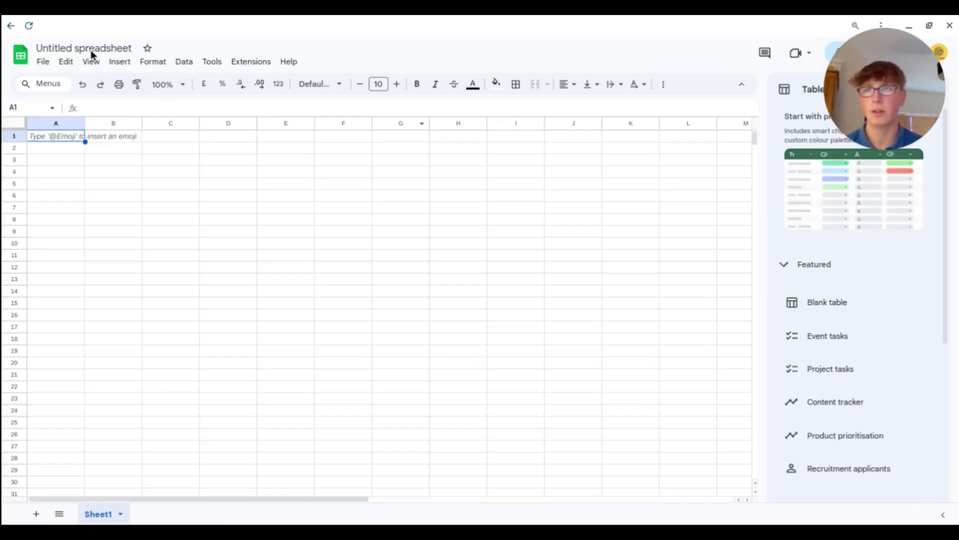
# - Rename the spreadsheet to 'YT Tutorial Leads'
pyautogui.click(115, 50)
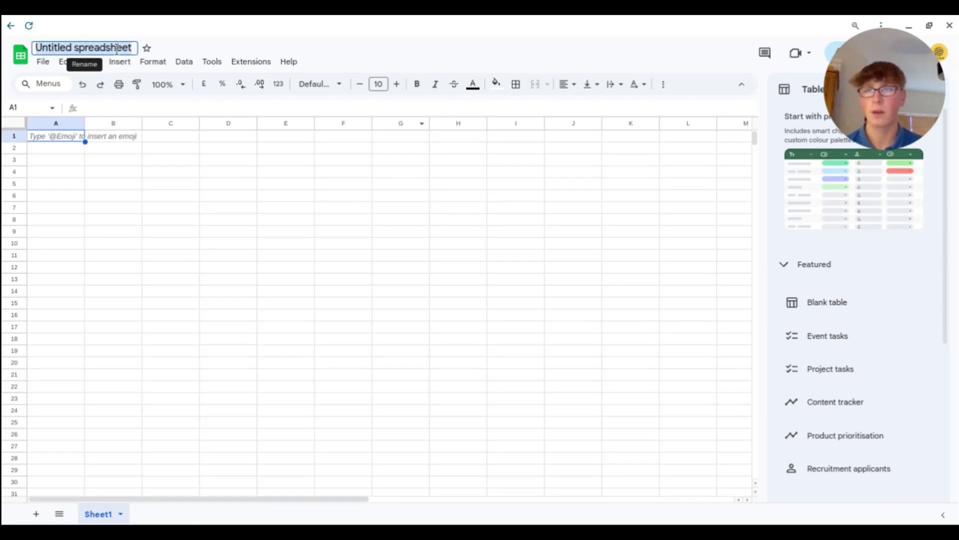
pyautogui.write('Tutorial')
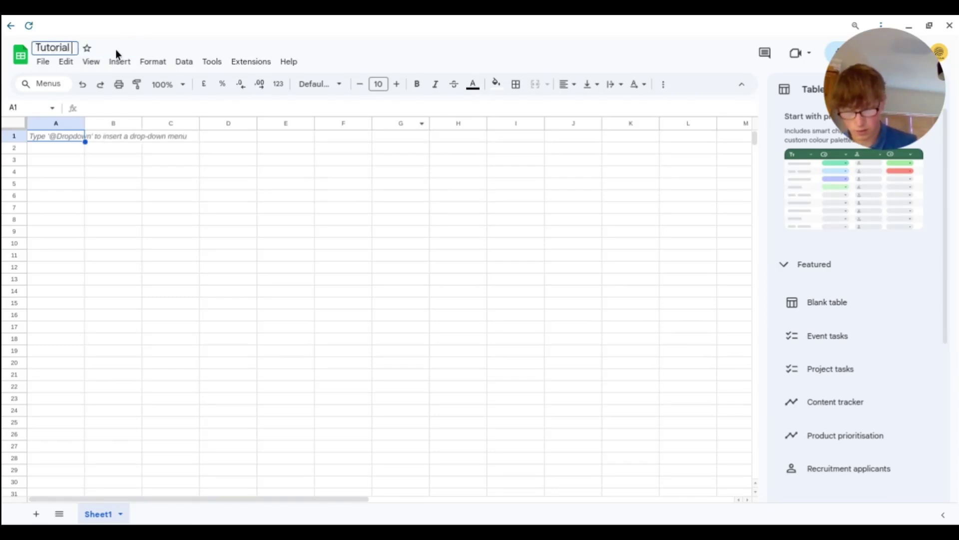
pyautogui.press('Left')
pyautogui.press('Left')
pyautogui.press('Left')
pyautogui.press('Left')
pyautogui.press('Left')
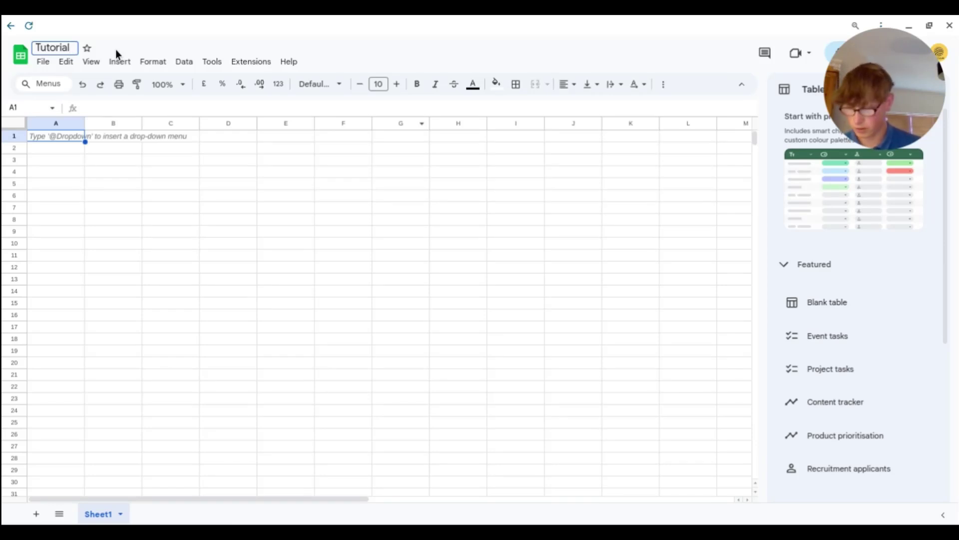
pyautogui.write('YT Tutorial')
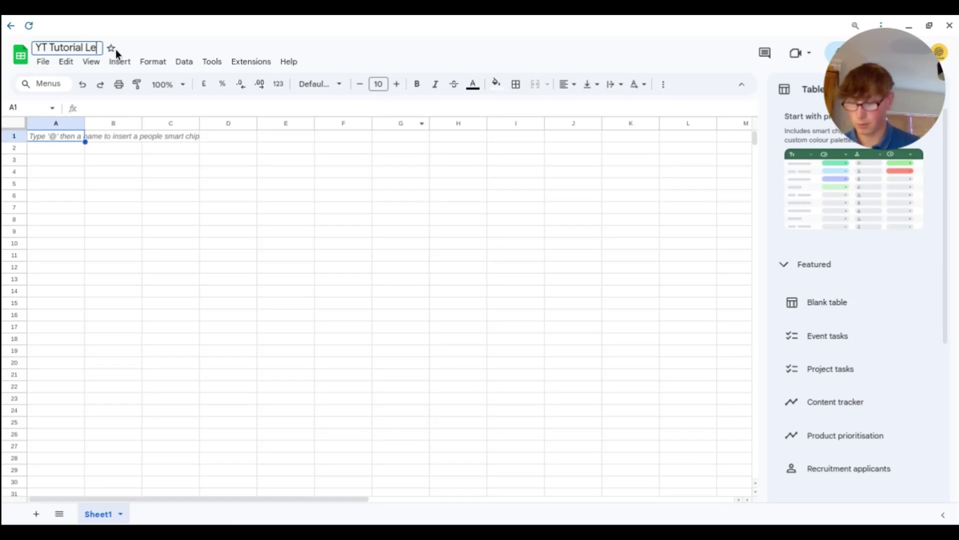
pyautogui.write(' Leads')
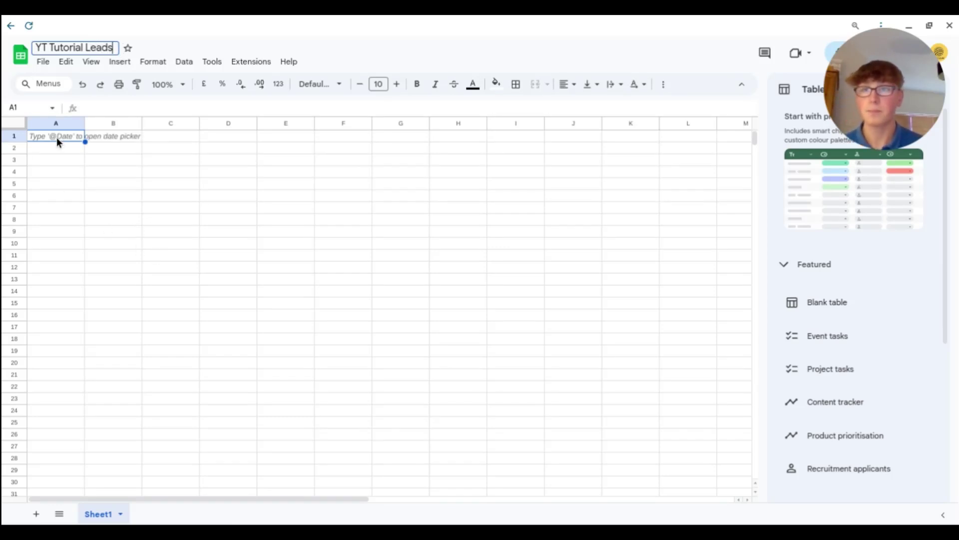
pyautogui.click(69, 136)
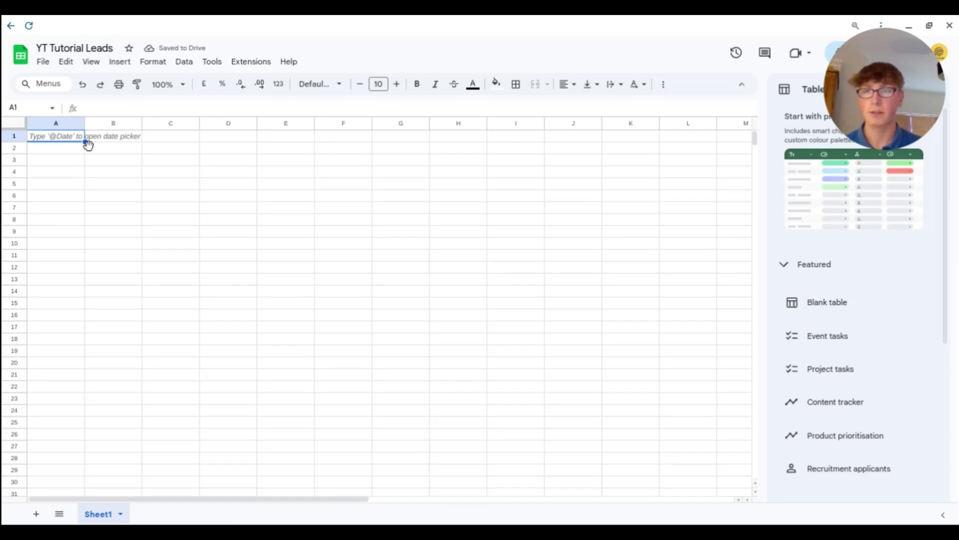
# - Enter headers Name, Email, Phone and Painpoints in A1:D1 and widen column A
pyautogui.write('N')
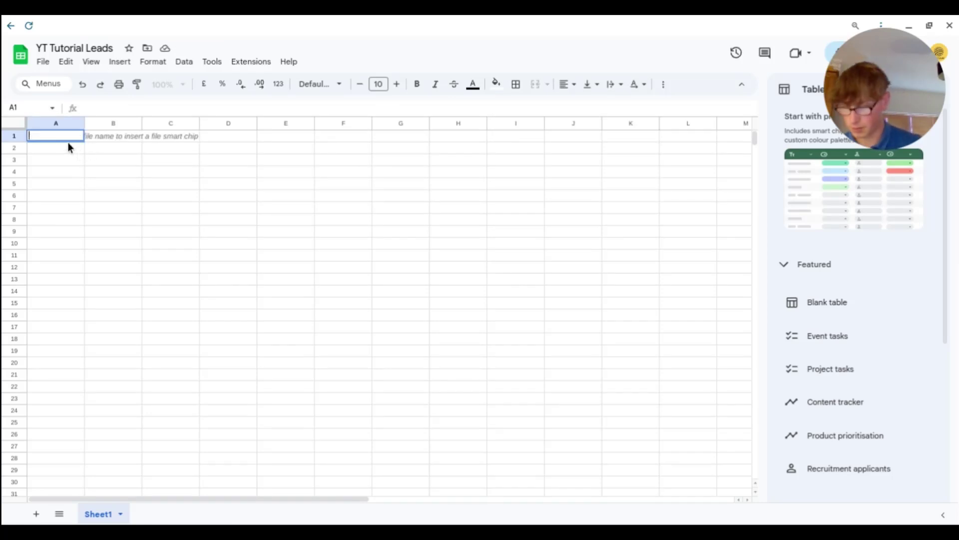
pyautogui.write('ame')
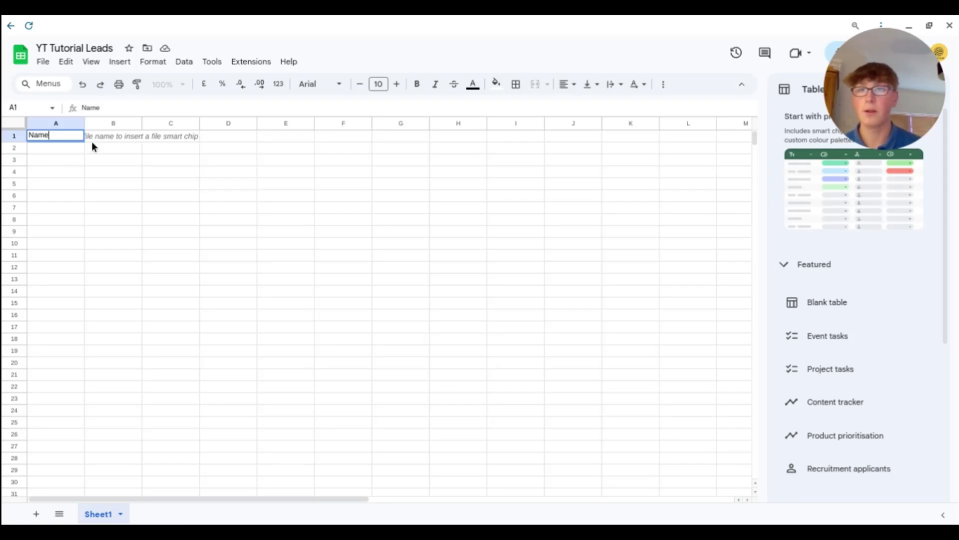
pyautogui.click(104, 138)
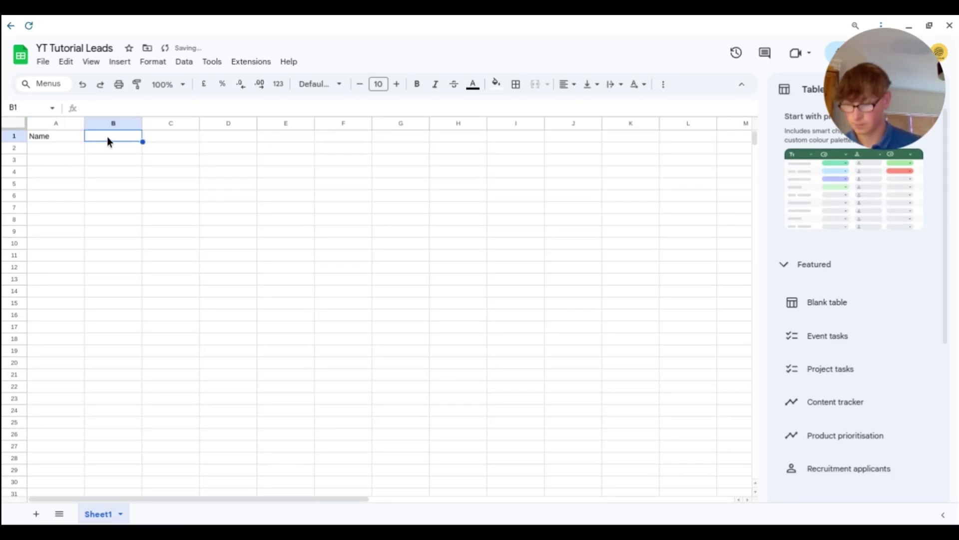
pyautogui.write('Email')
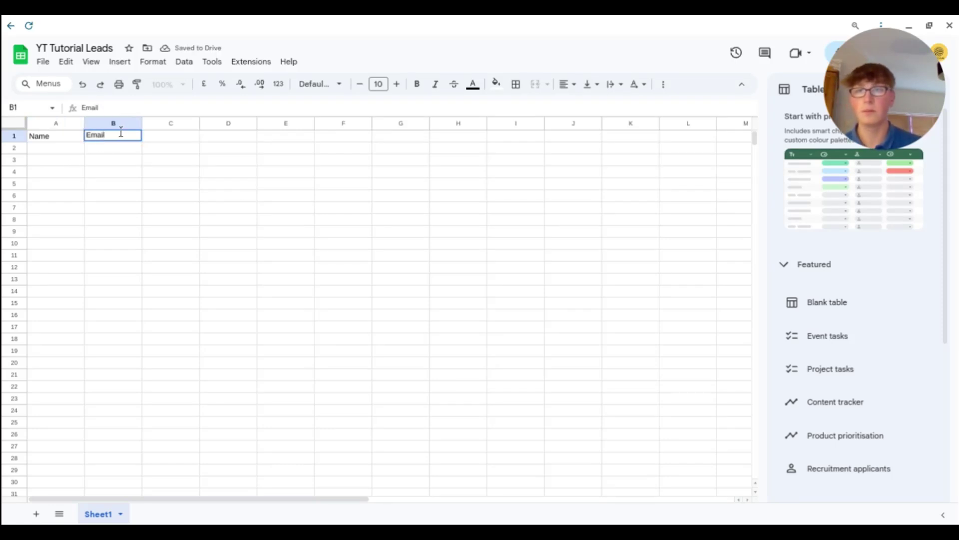
pyautogui.click(176, 134)
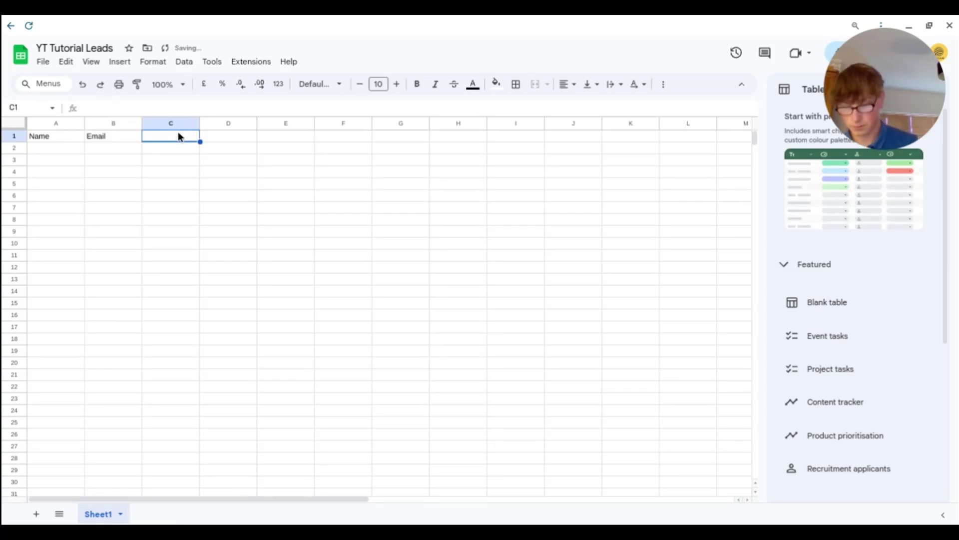
pyautogui.write('Phone')
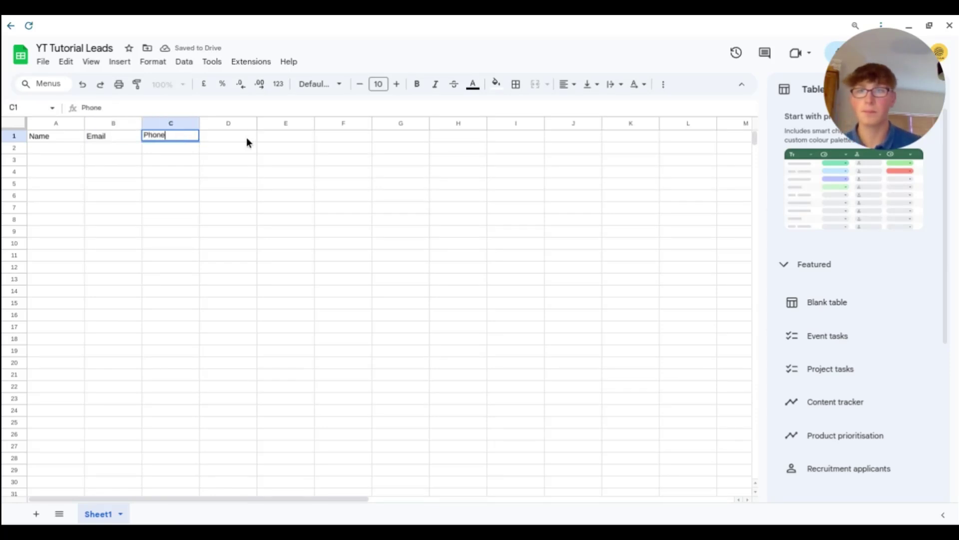
pyautogui.click(225, 138)
pyautogui.write('P')
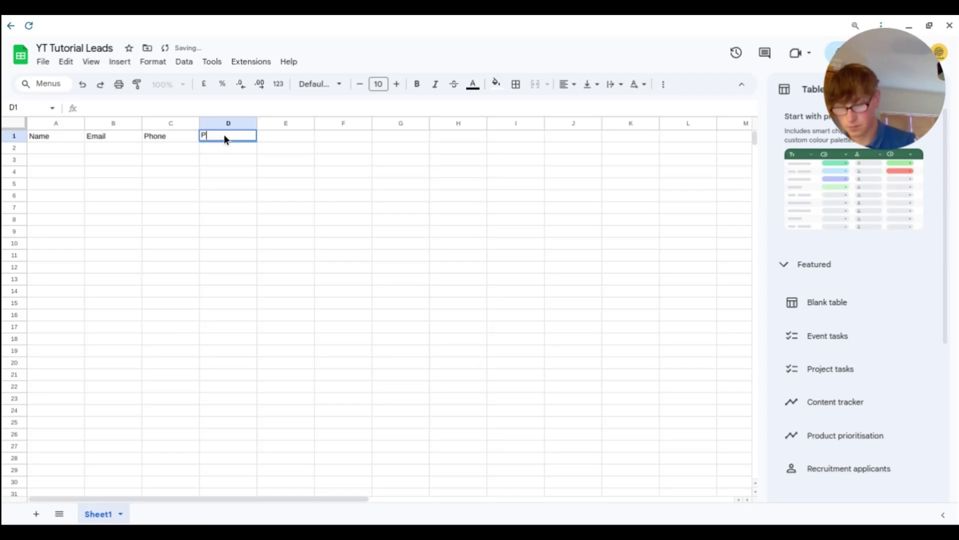
pyautogui.write('ainpoints')
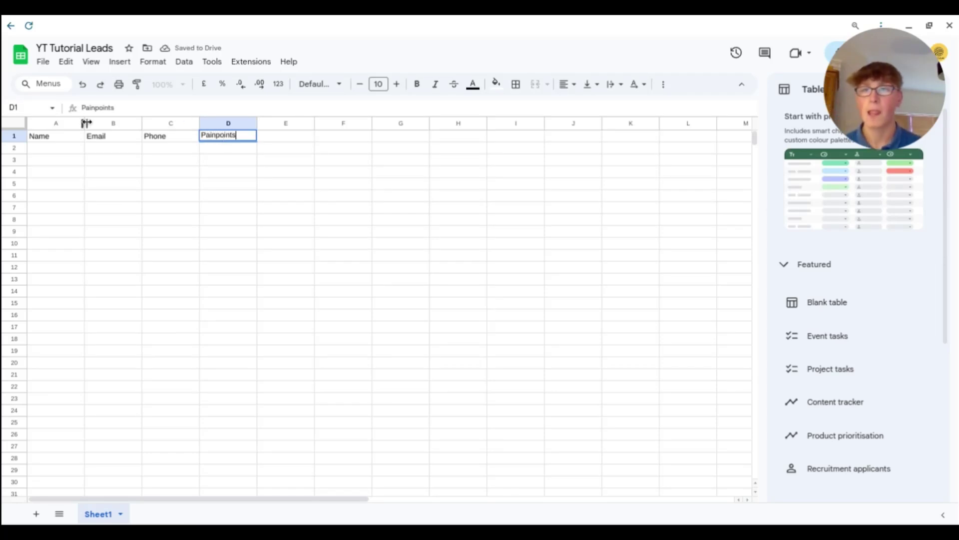
pyautogui.moveTo(86, 123); pyautogui.dragTo(221, 124)
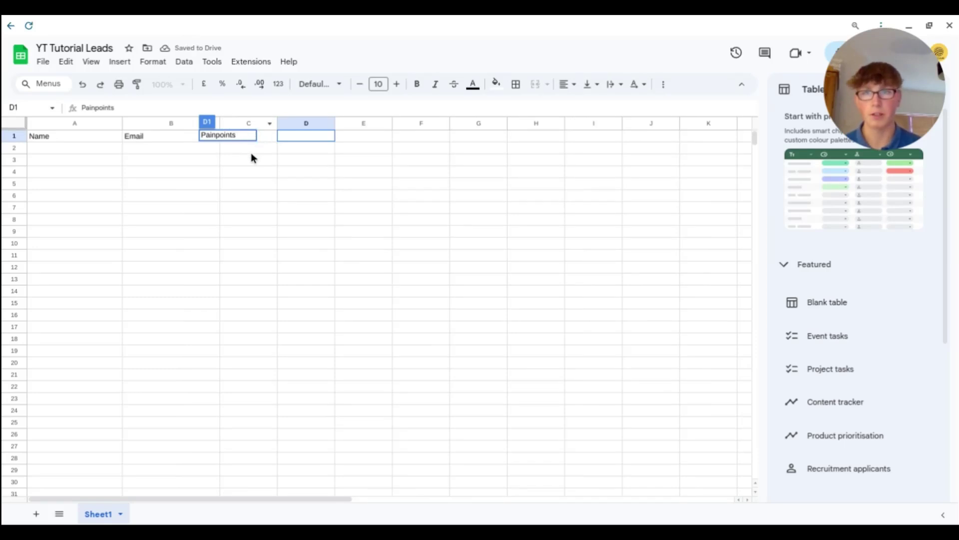
# - Widen column C and make the row 1 headers a larger font size and bold
pyautogui.click(251, 153)
pyautogui.moveTo(277, 123); pyautogui.dragTo(459, 123)
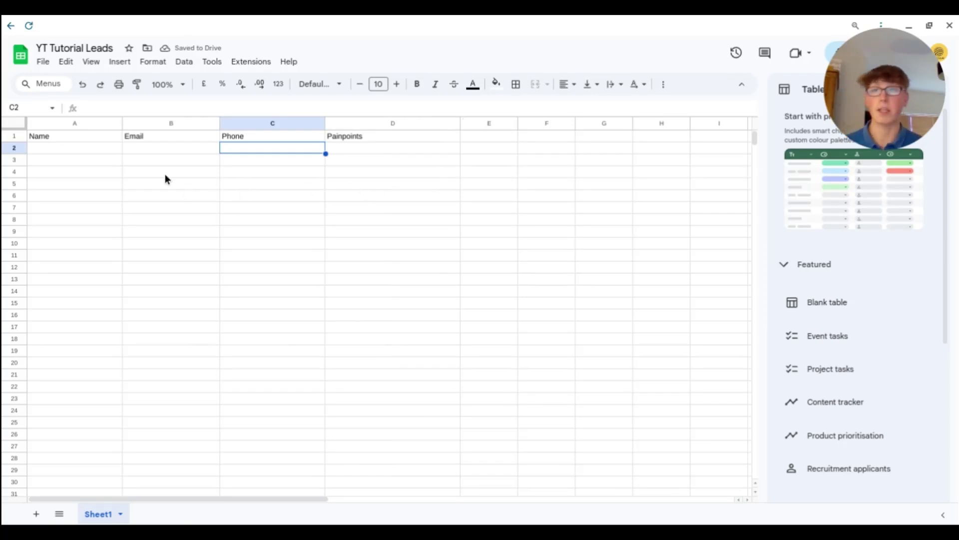
pyautogui.click(20, 135)
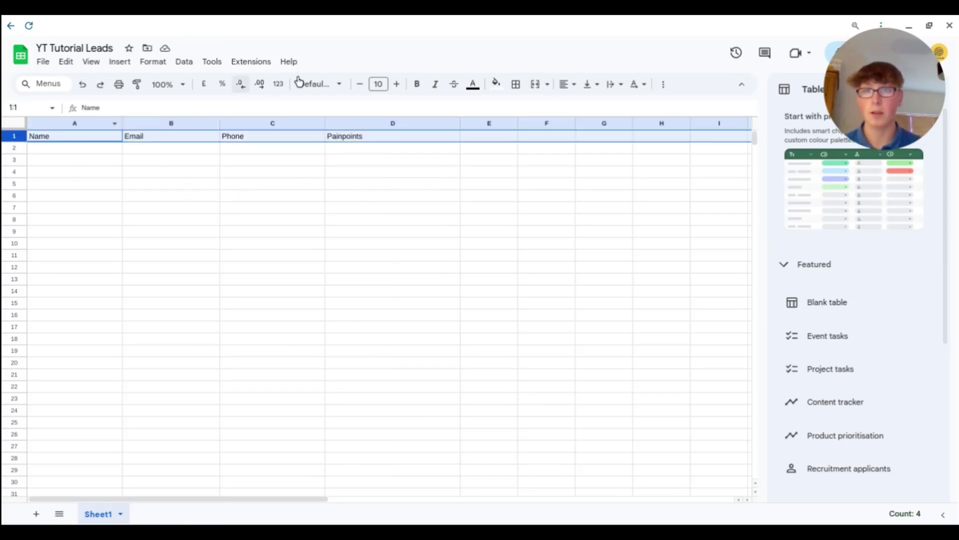
pyautogui.click(397, 84)
pyautogui.click(397, 84)
pyautogui.click(397, 84)
pyautogui.click(417, 84)
pyautogui.click(265, 176)
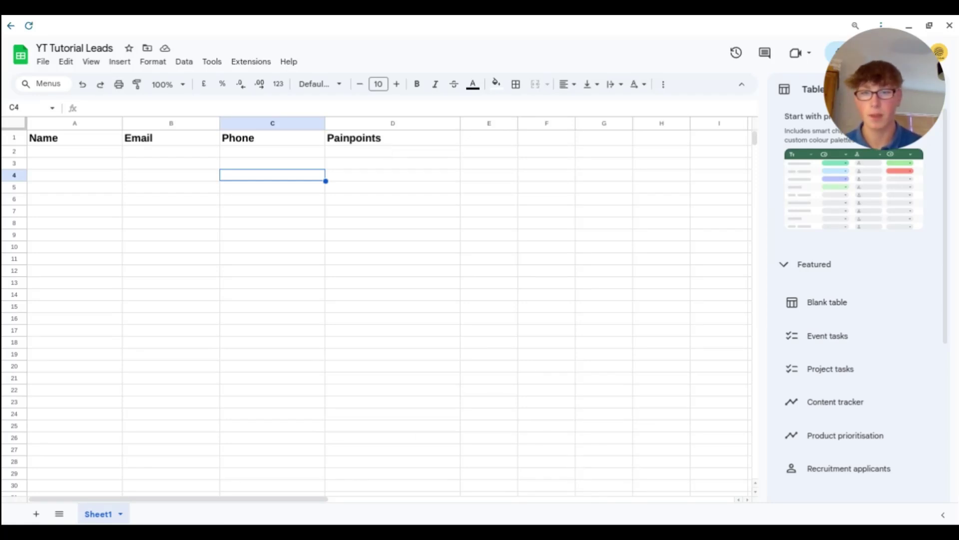
pyautogui.hotkey('alt', 'Tab')
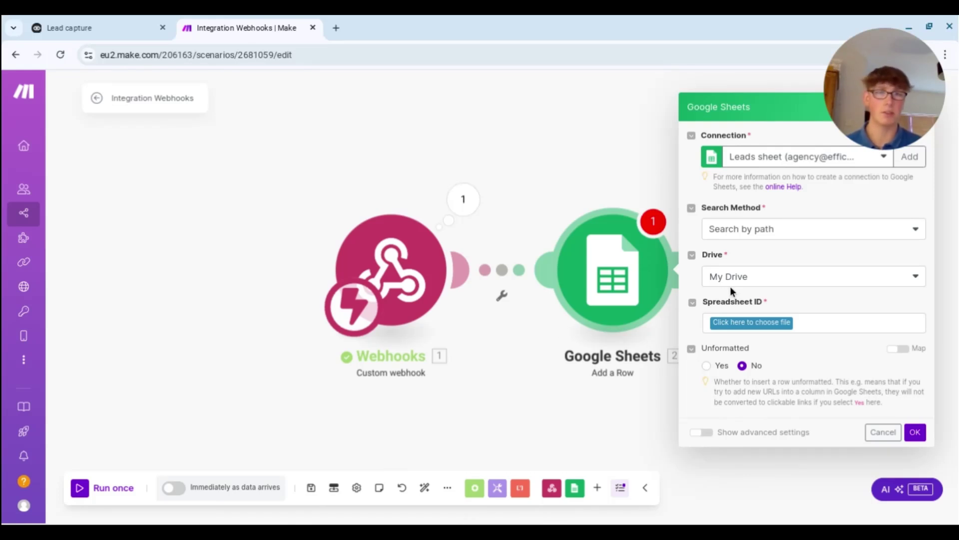
# - Pick the YT Tutorial Leads spreadsheet as the Add a Row module's Spreadsheet ID
pyautogui.click(751, 324)
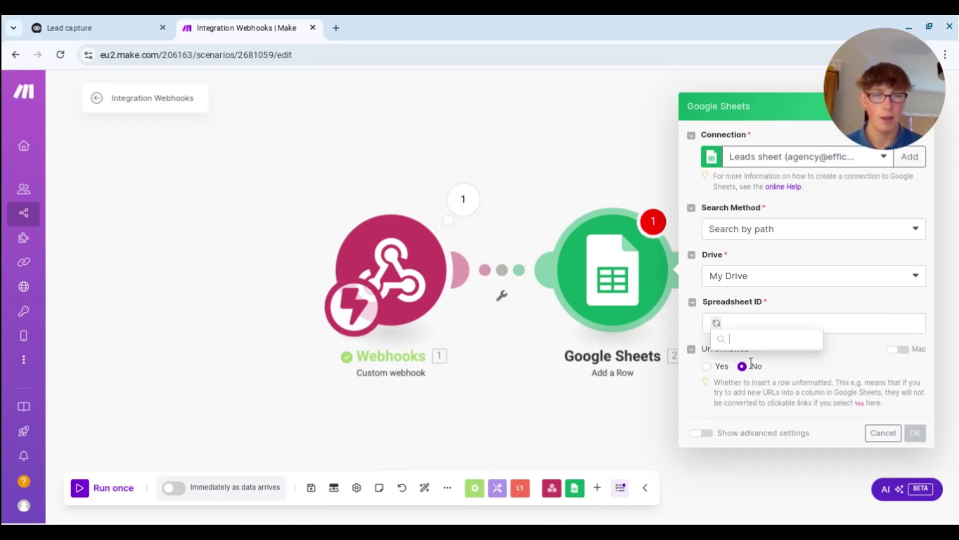
pyautogui.scroll(-1, 757, 403)
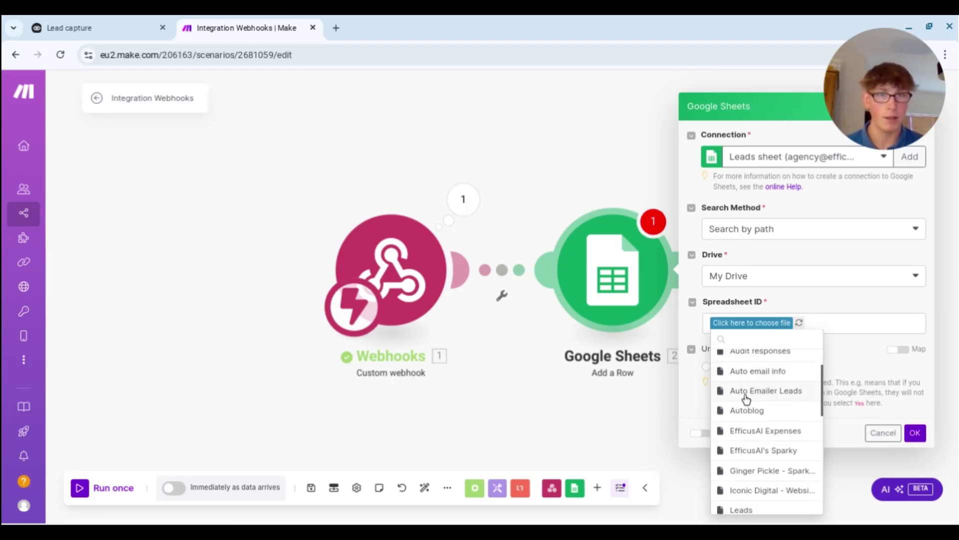
pyautogui.scroll(-5, 749, 400)
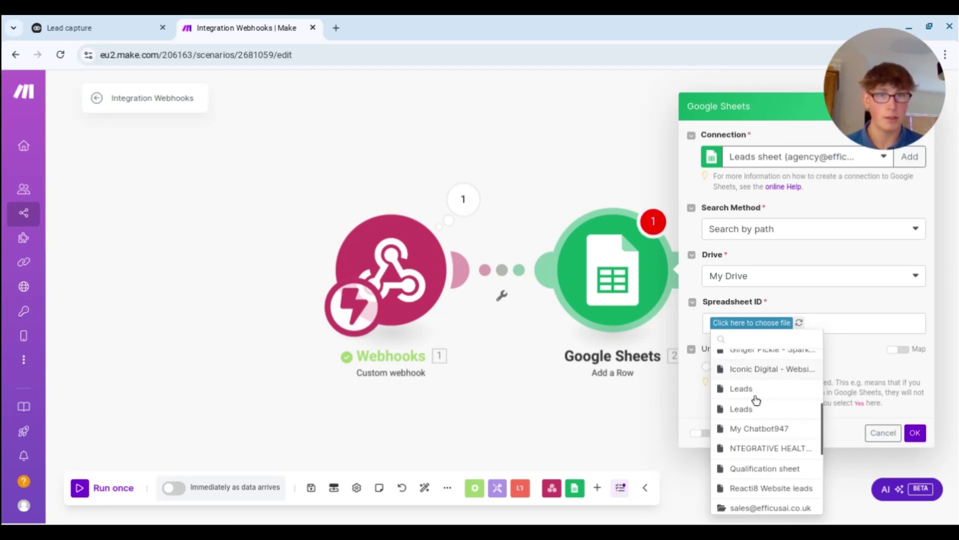
pyautogui.scroll(-6, 757, 400)
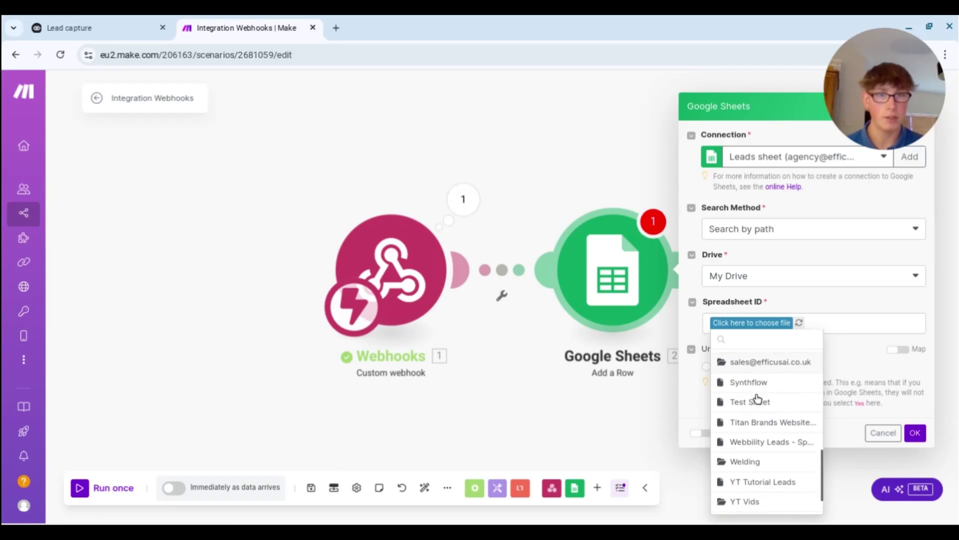
pyautogui.scroll(-2, 758, 400)
pyautogui.click(755, 442)
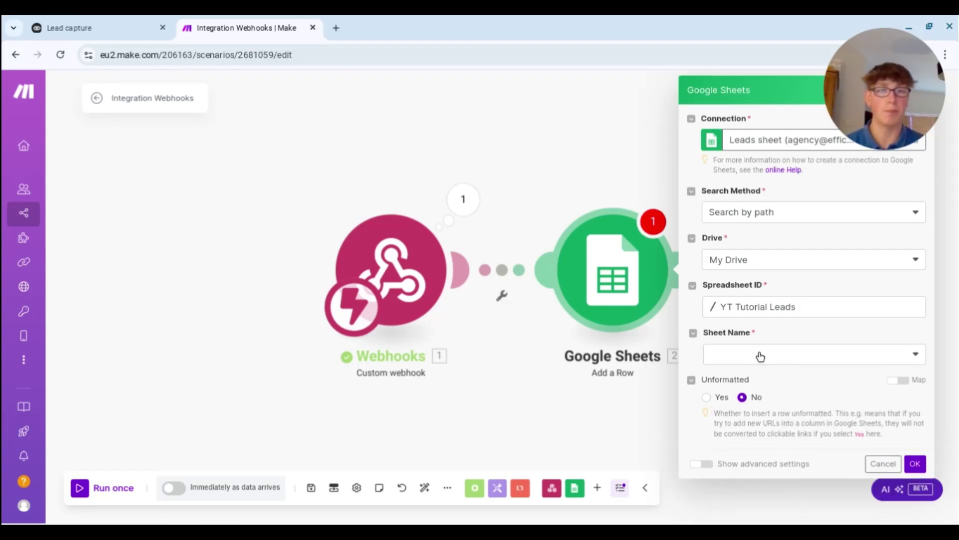
pyautogui.click(761, 355)
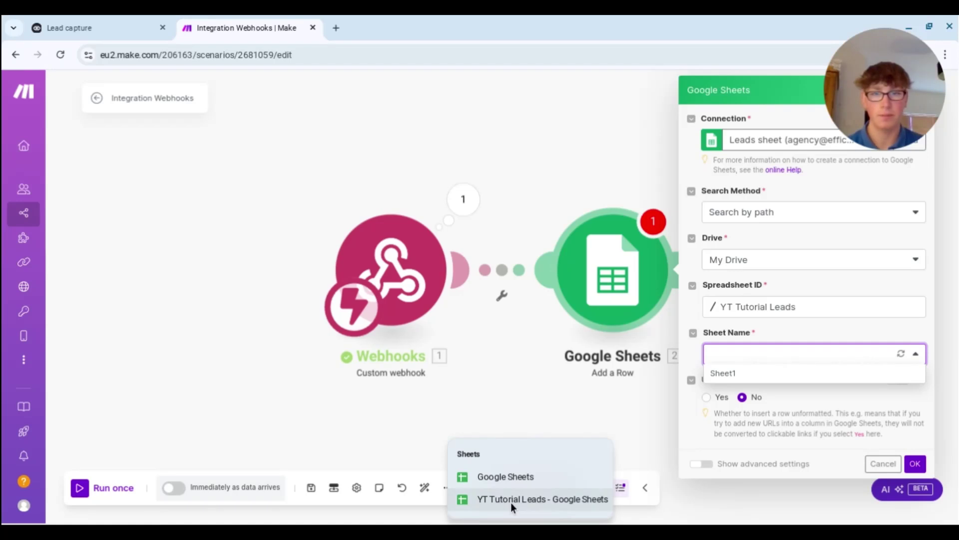
pyautogui.click(510, 501)
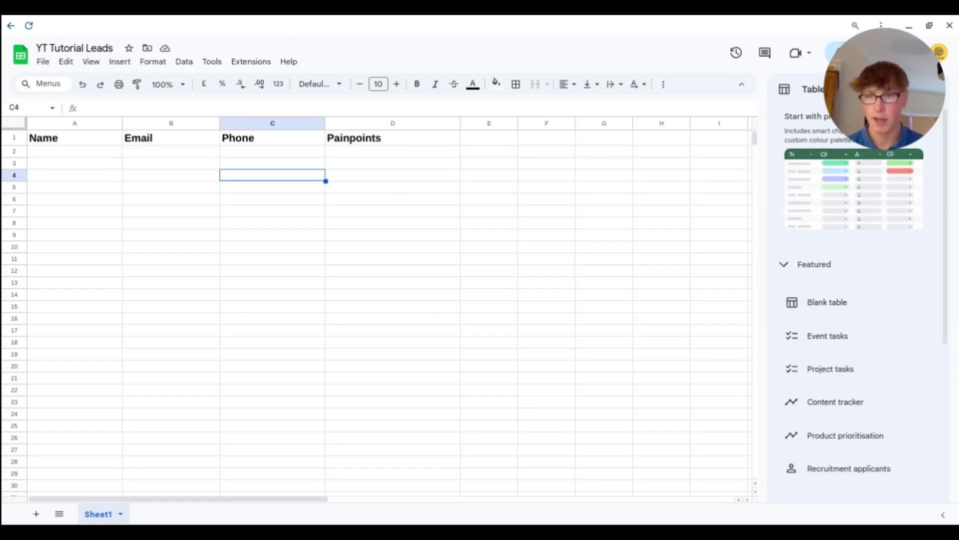
pyautogui.hotkey('alt', 'Tab')
# - Choose Sheet1 as the module's target sheet
pyautogui.click(725, 355)
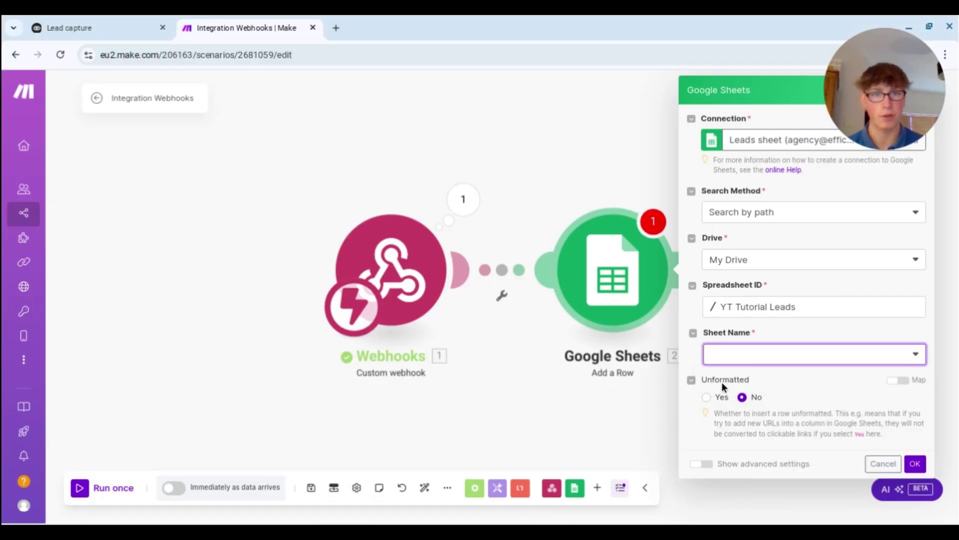
pyautogui.click(731, 374)
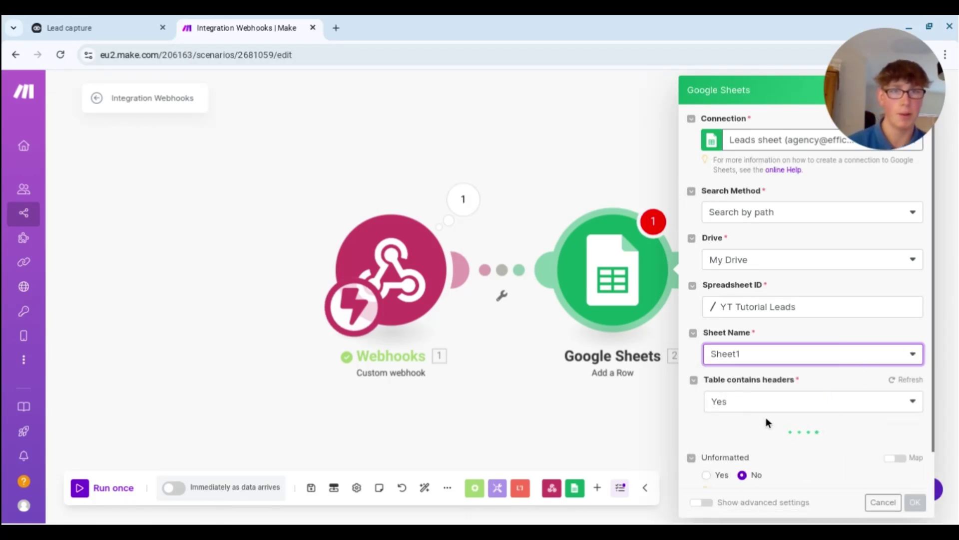
pyautogui.scroll(-2, 796, 385)
pyautogui.scroll(-2, 795, 382)
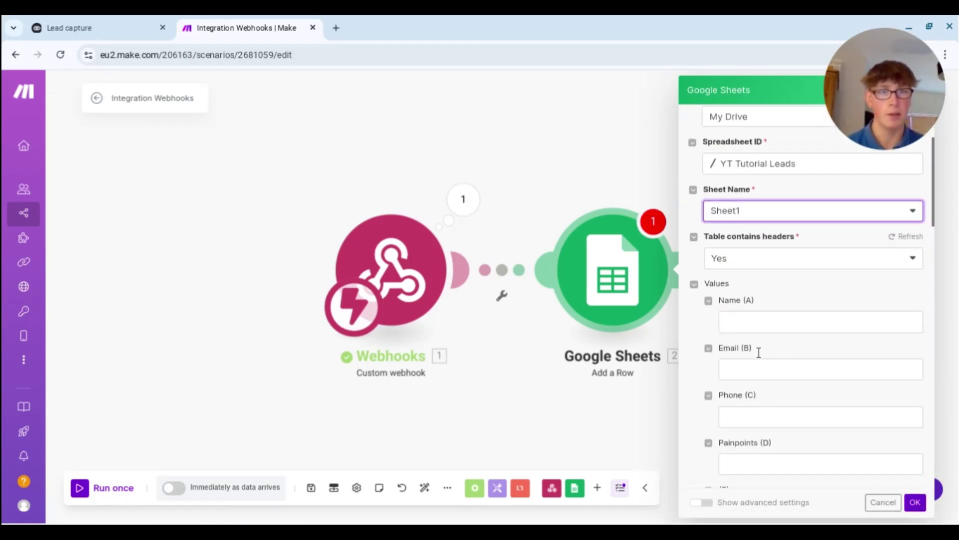
pyautogui.scroll(-1, 771, 383)
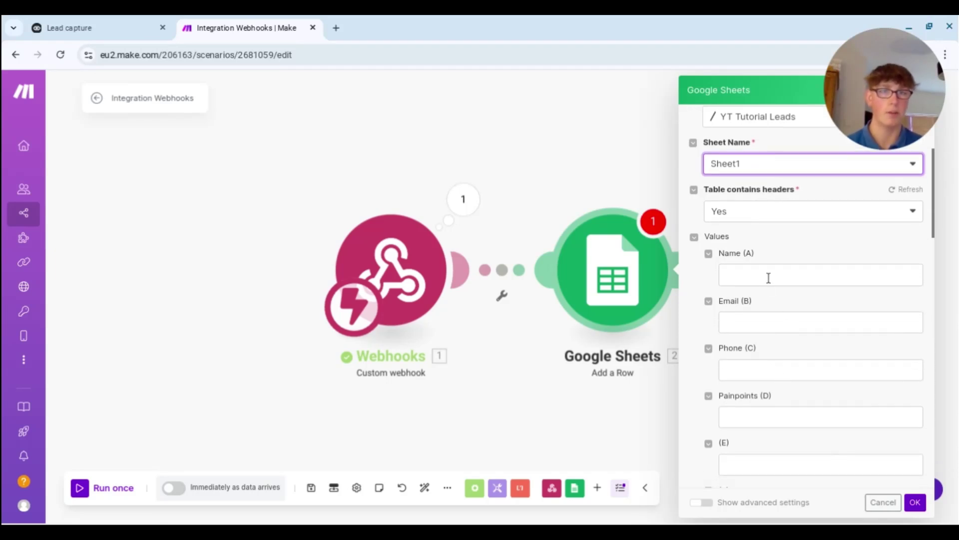
# - Map webhook Name, Email, Phone number and Pain Points into columns A–D and save the module
pyautogui.click(769, 278)
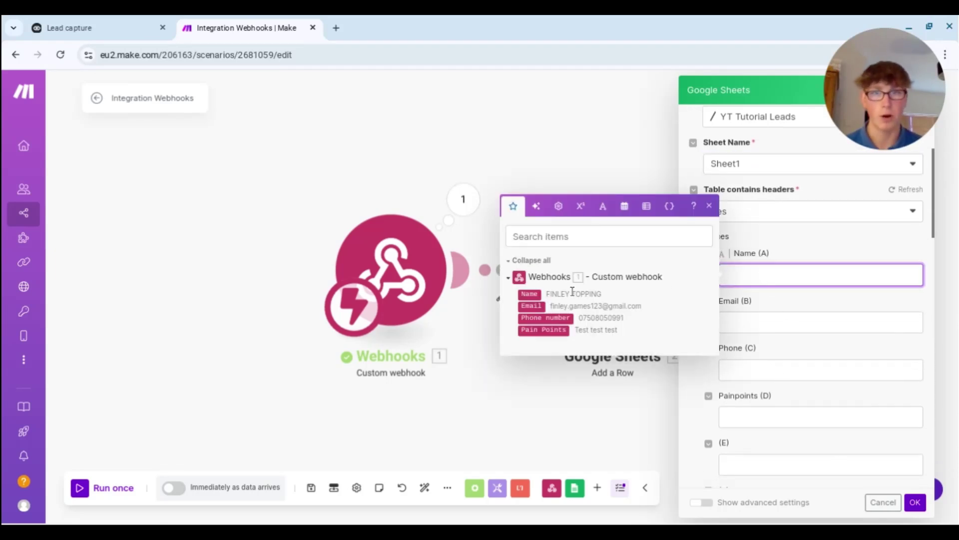
pyautogui.click(534, 294)
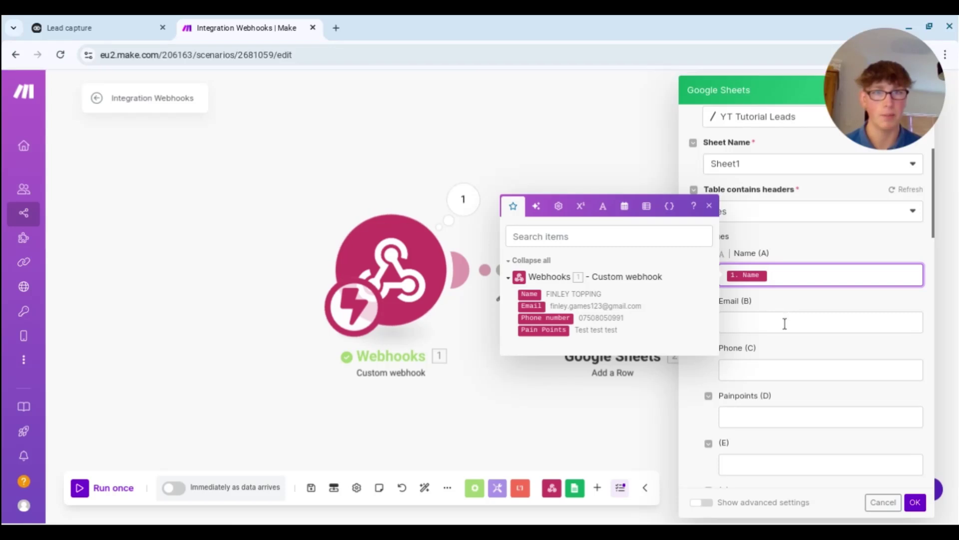
pyautogui.click(785, 322)
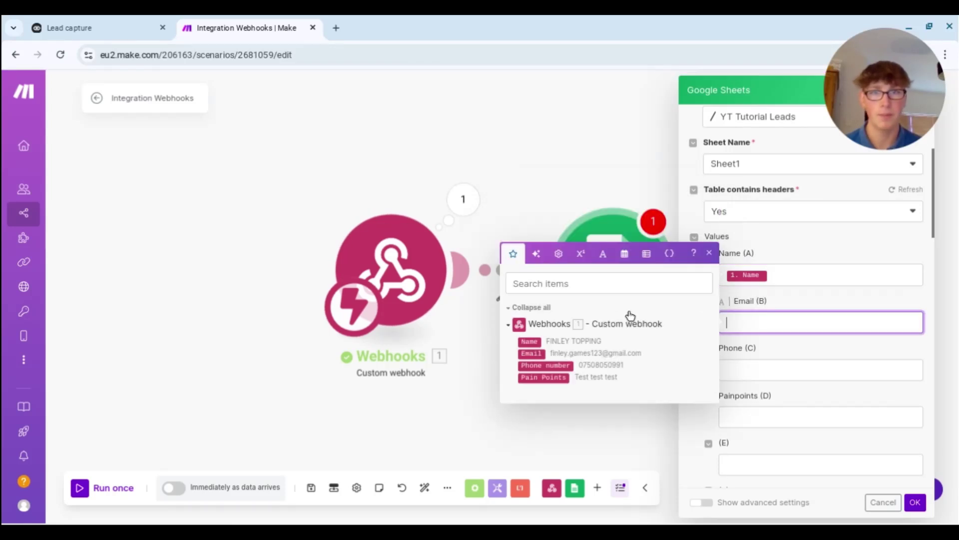
pyautogui.click(552, 354)
pyautogui.click(764, 370)
pyautogui.click(563, 413)
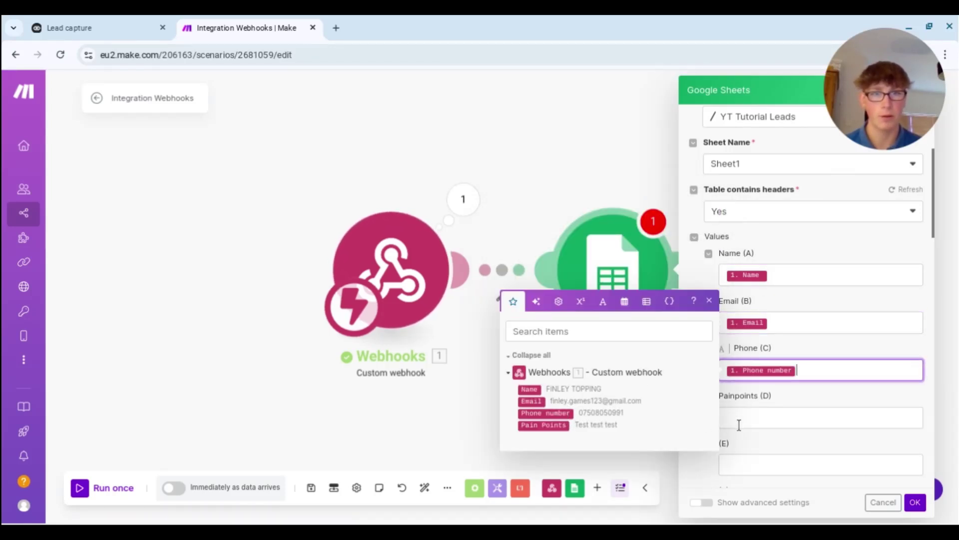
pyautogui.click(756, 420)
pyautogui.click(563, 473)
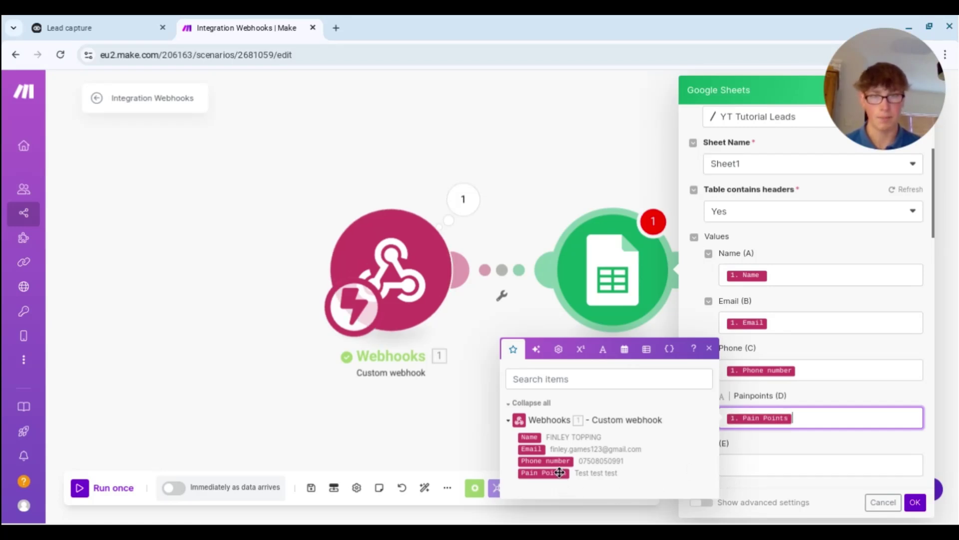
pyautogui.click(916, 504)
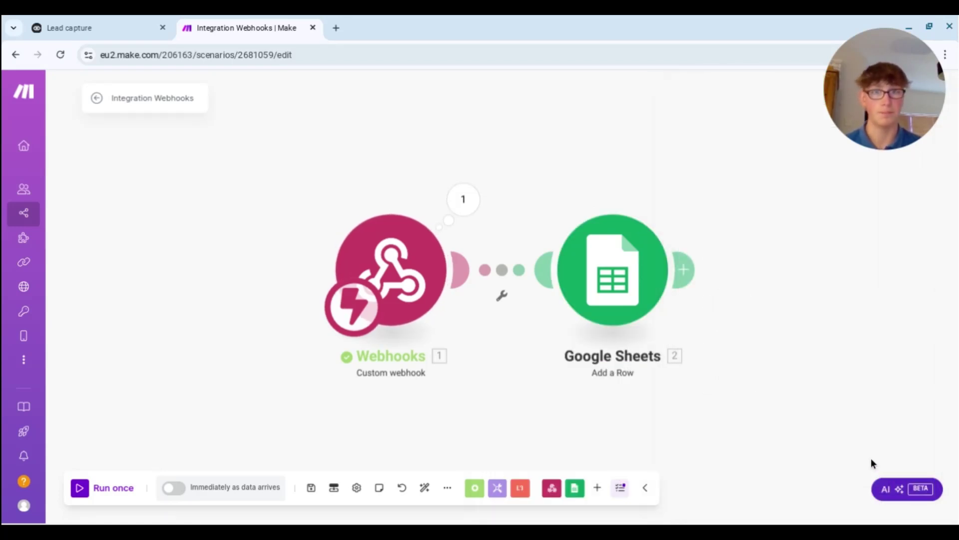
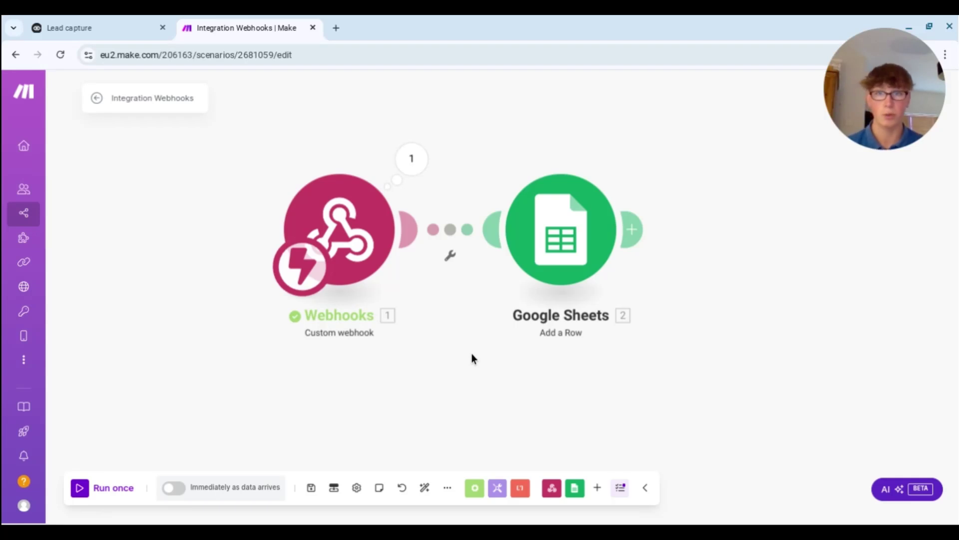
# - Save the Make scenario linking the Custom webhook to the Google Sheets Add a Row module
pyautogui.scroll(2, 473, 363)
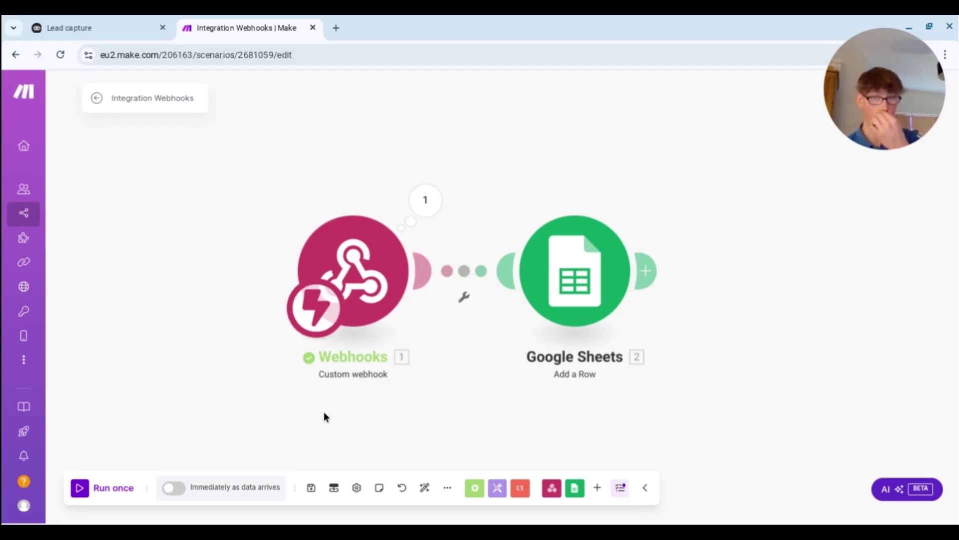
pyautogui.click(310, 488)
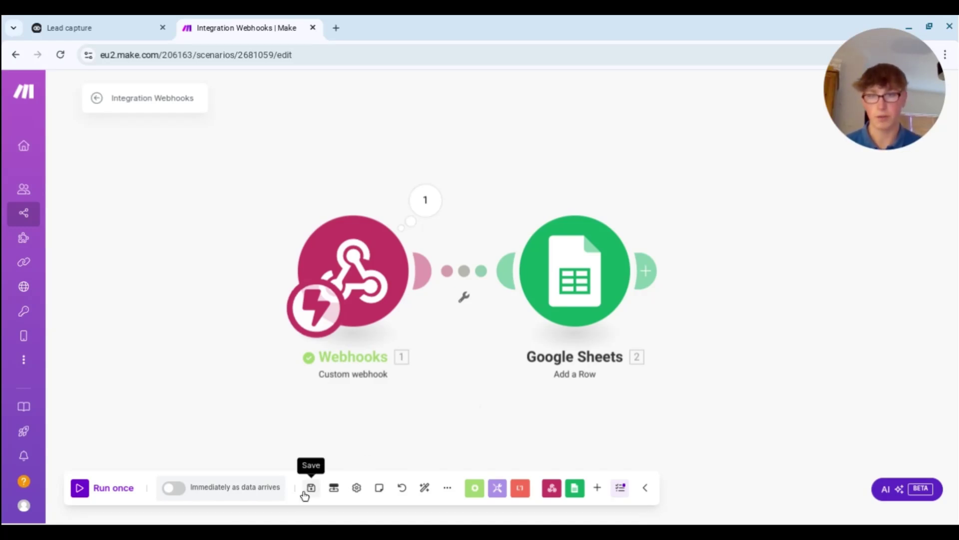
# - Schedule the scenario to run immediately as data arrives, then run it once to await webhook data
pyautogui.click(69, 18)
pyautogui.click(251, 20)
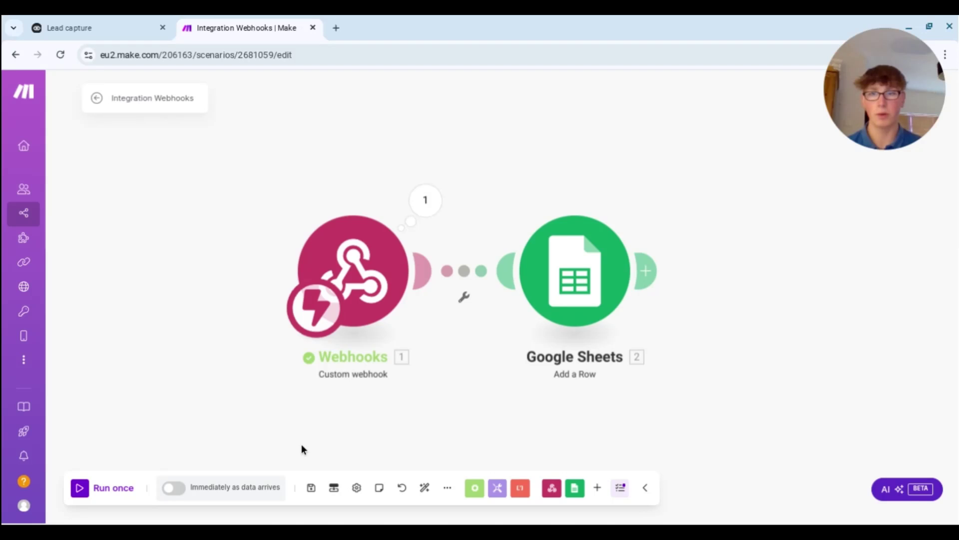
pyautogui.click(179, 490)
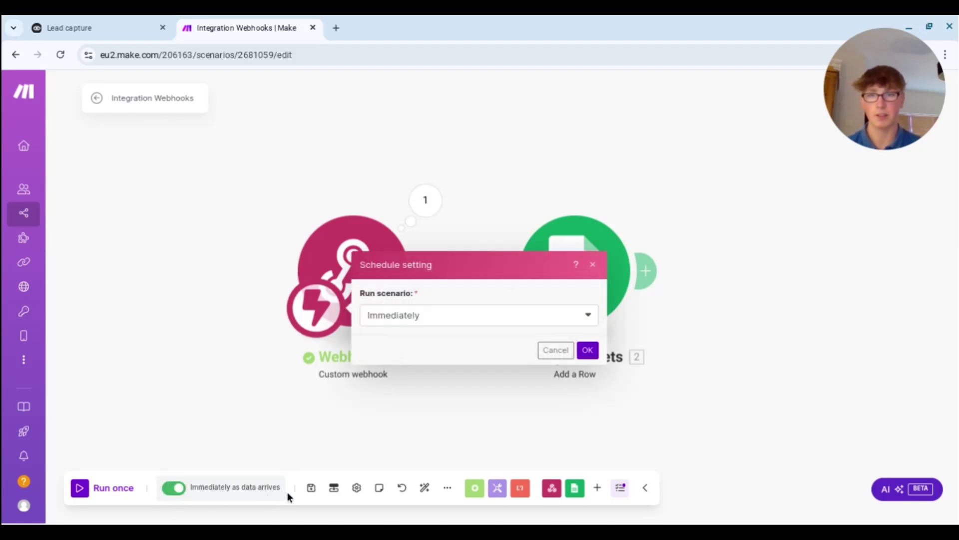
pyautogui.click(584, 316)
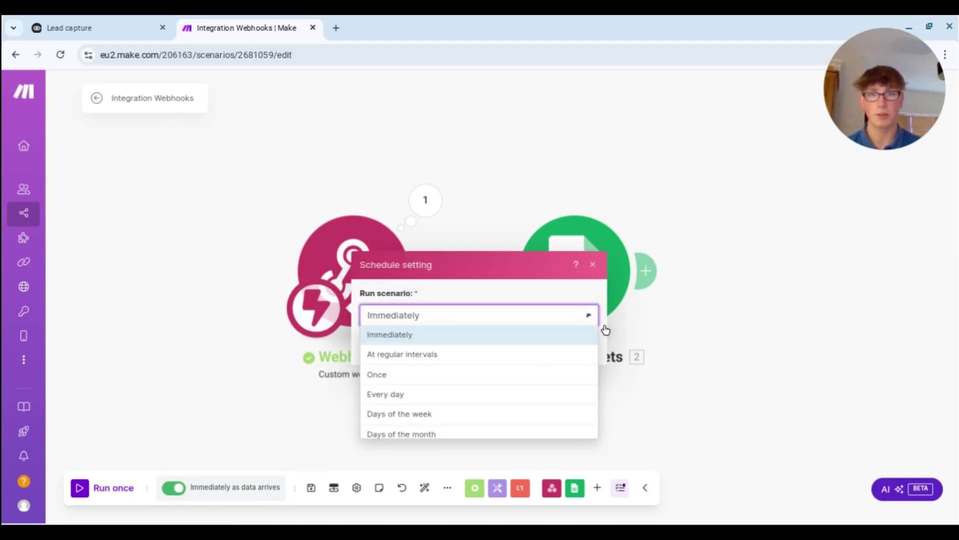
pyautogui.click(453, 362)
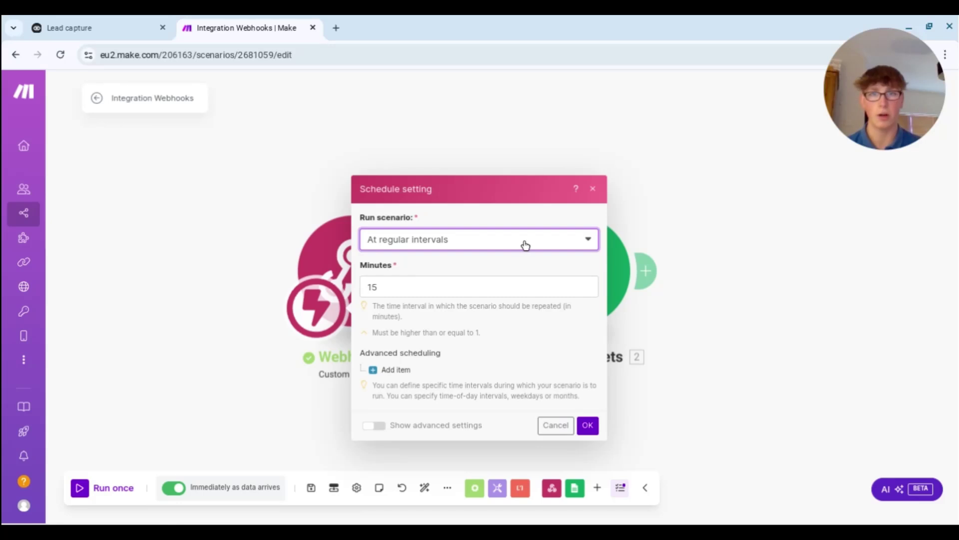
pyautogui.click(500, 241)
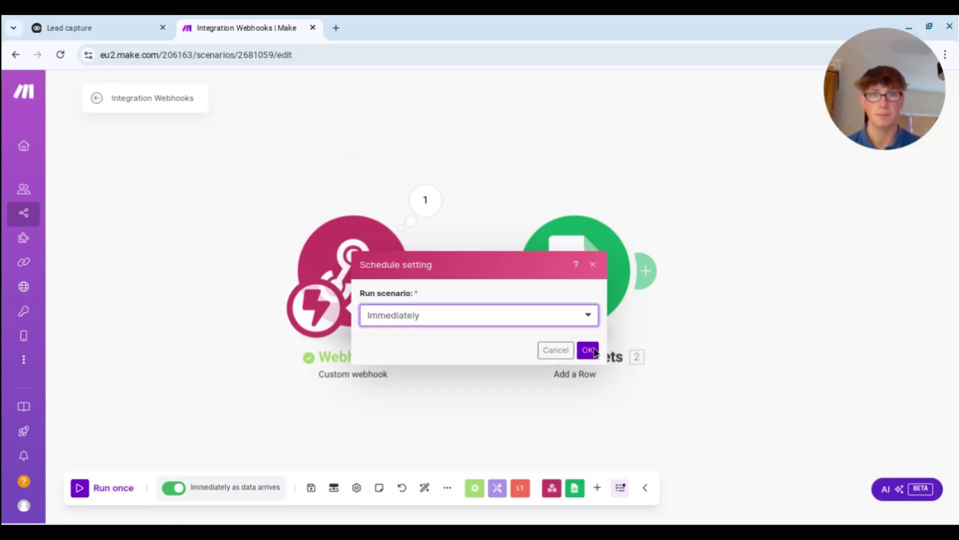
pyautogui.click(589, 350)
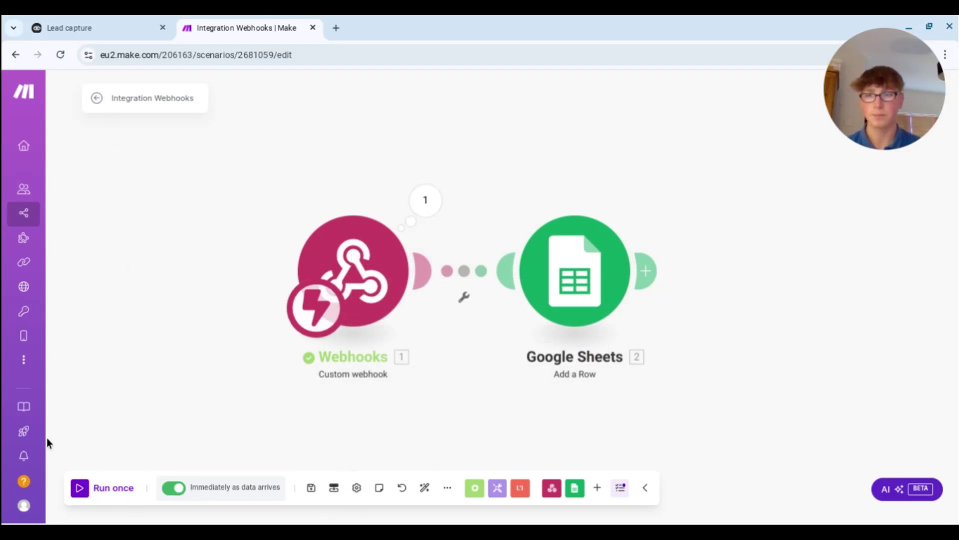
pyautogui.click(102, 487)
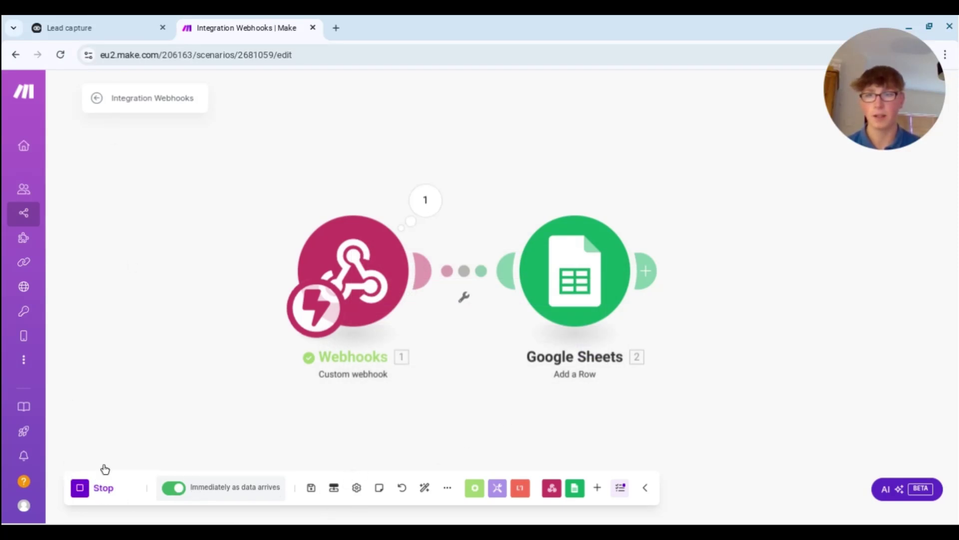
# - Start a Lead capture agent test conversation from the Voiceflow prototype panel
pyautogui.click(111, 27)
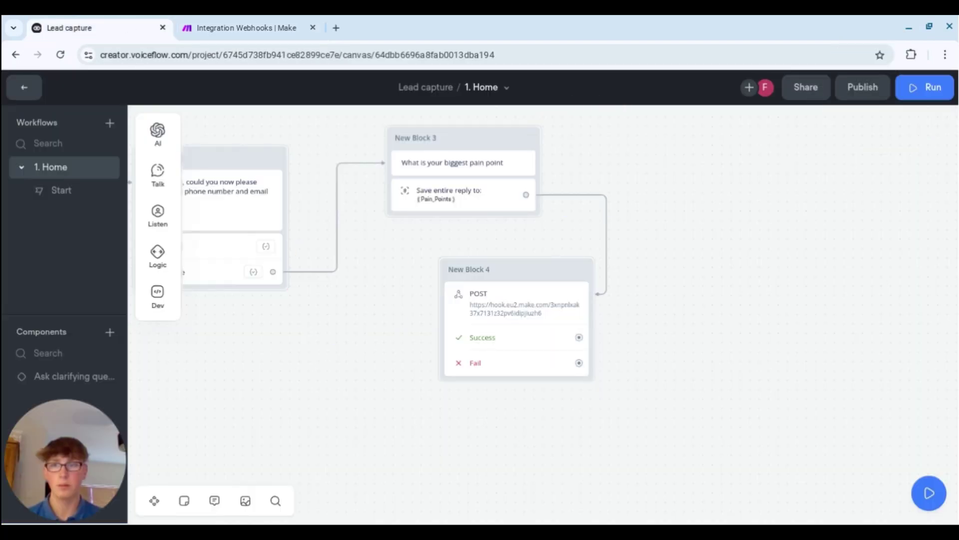
pyautogui.click(914, 98)
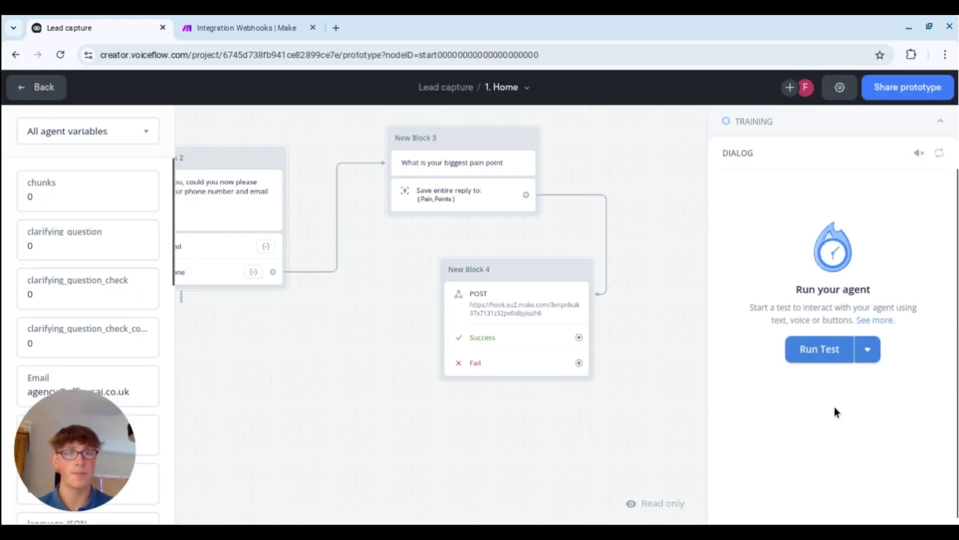
pyautogui.click(930, 125)
pyautogui.click(940, 129)
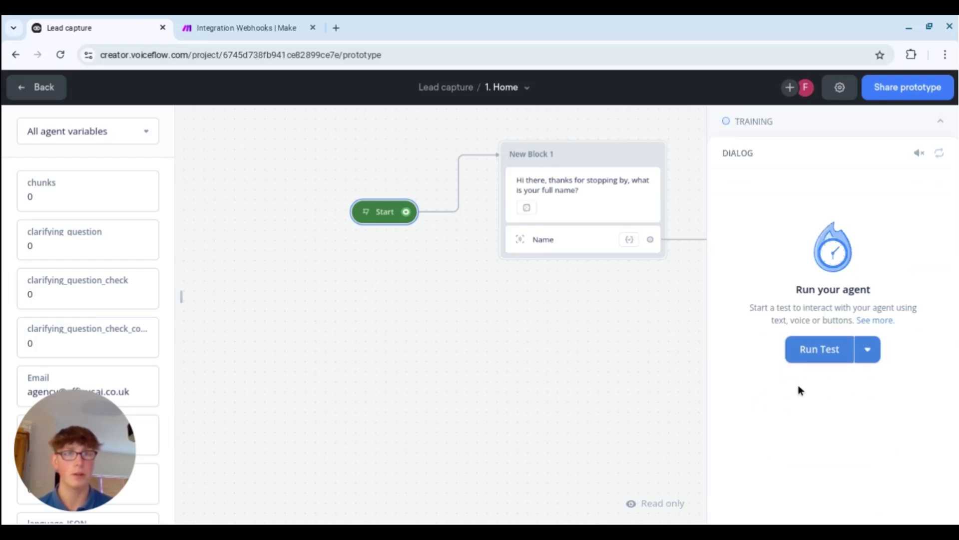
pyautogui.click(816, 346)
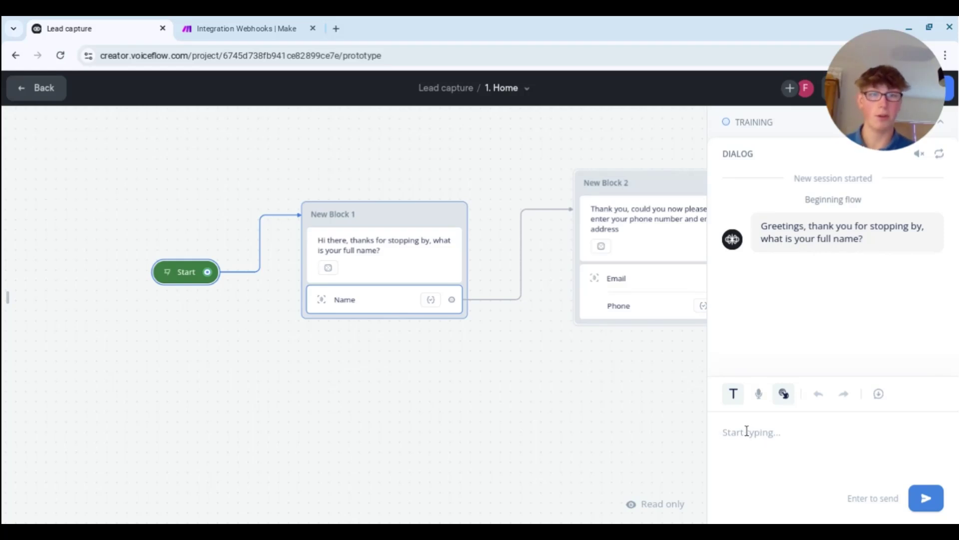
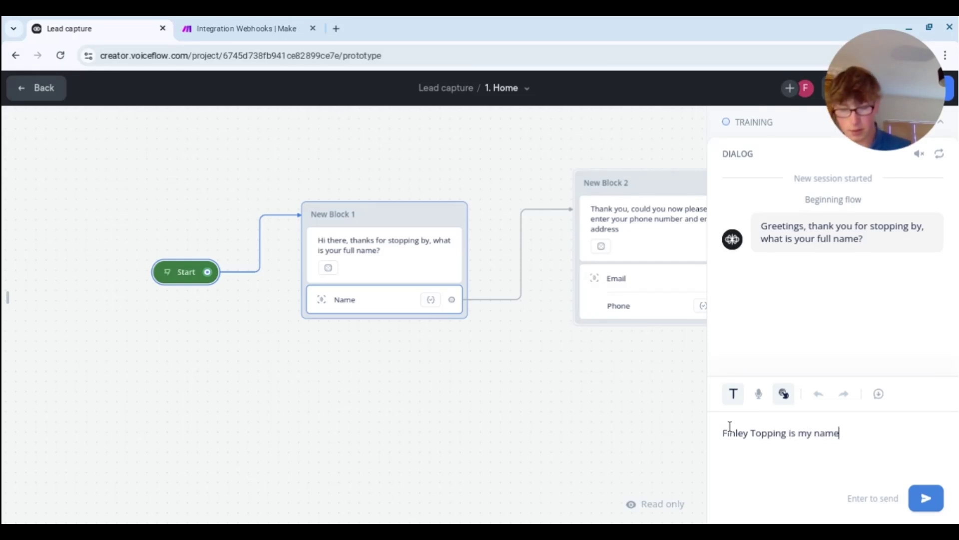
# - Send the user's full name to the agent and show all its variables
pyautogui.press('Return')
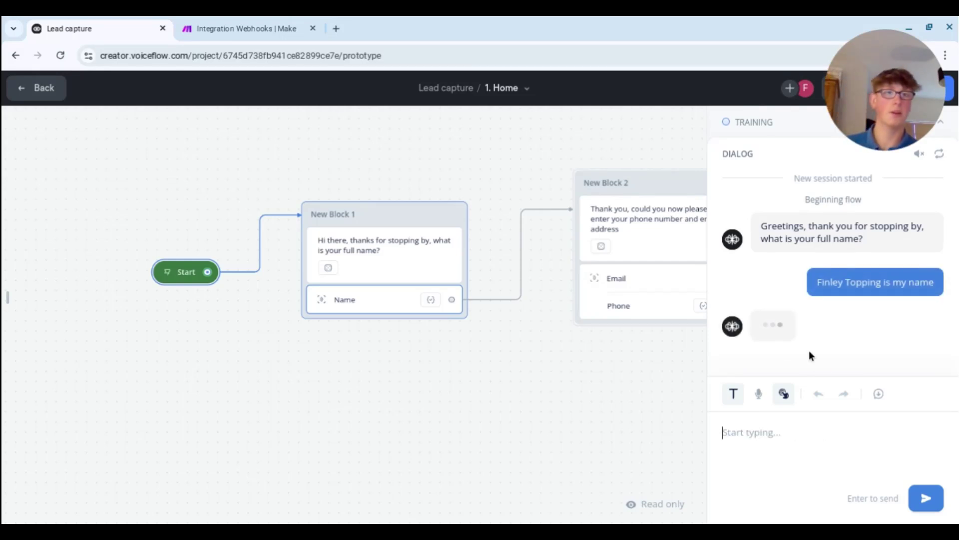
pyautogui.click(3, 308)
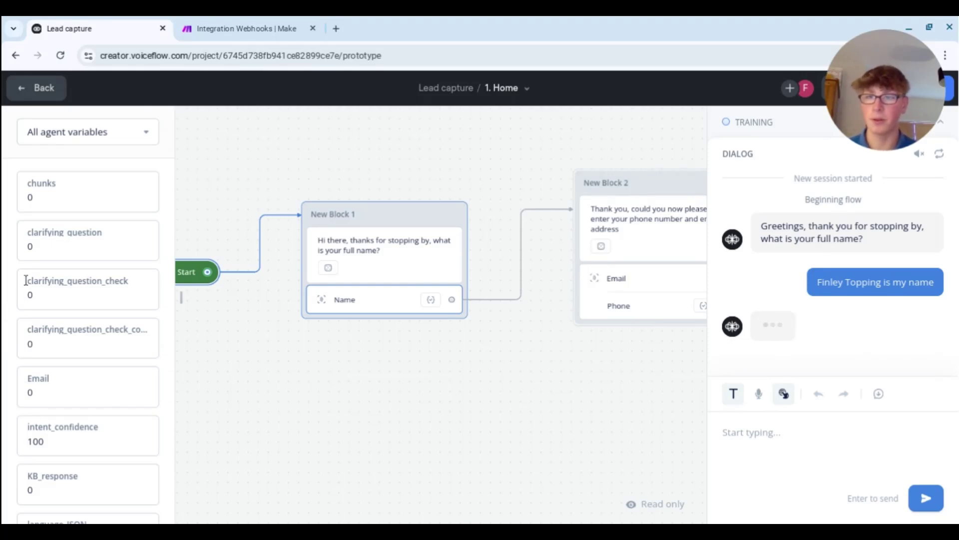
pyautogui.scroll(-5, 28, 288)
pyautogui.scroll(-5, 30, 320)
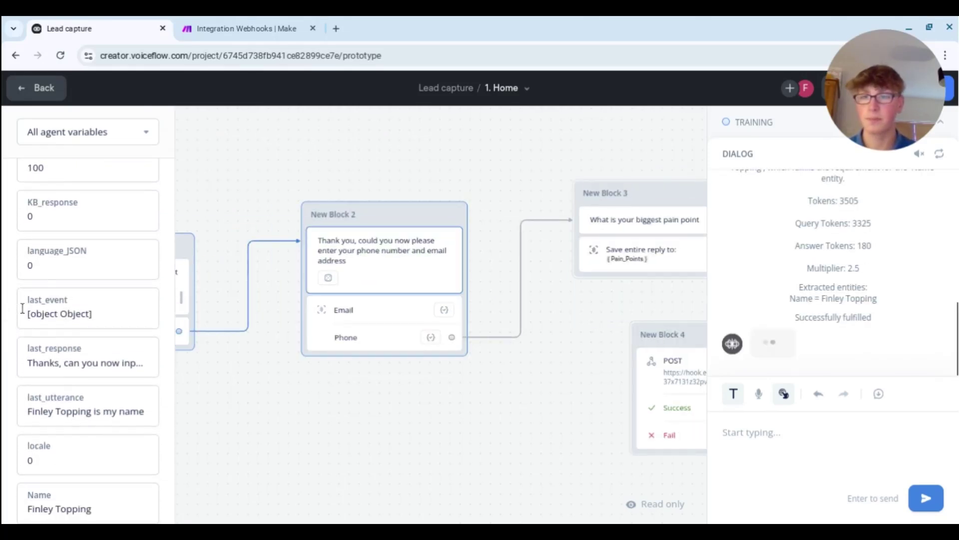
# - Send a reply containing the user's email address and phone number
pyautogui.click(720, 430)
pyautogui.write('My em')
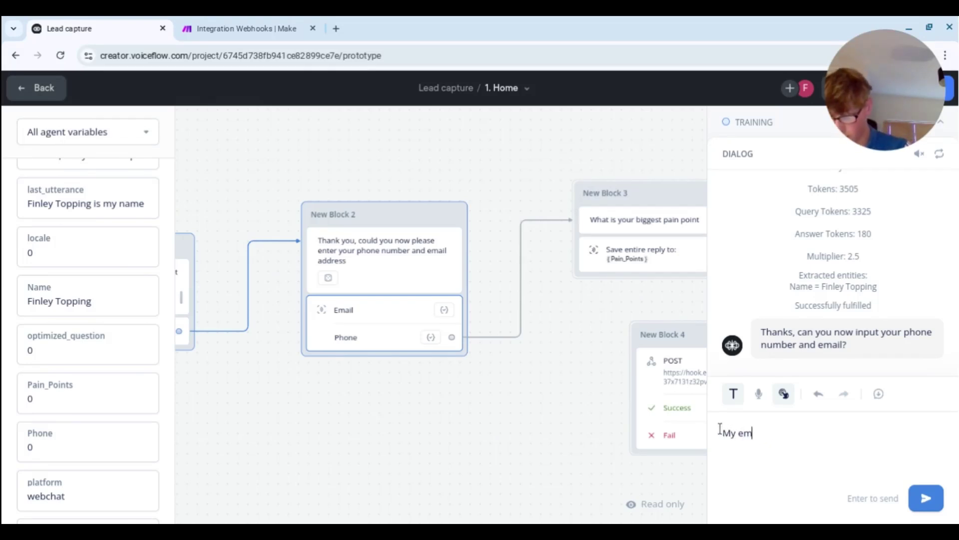
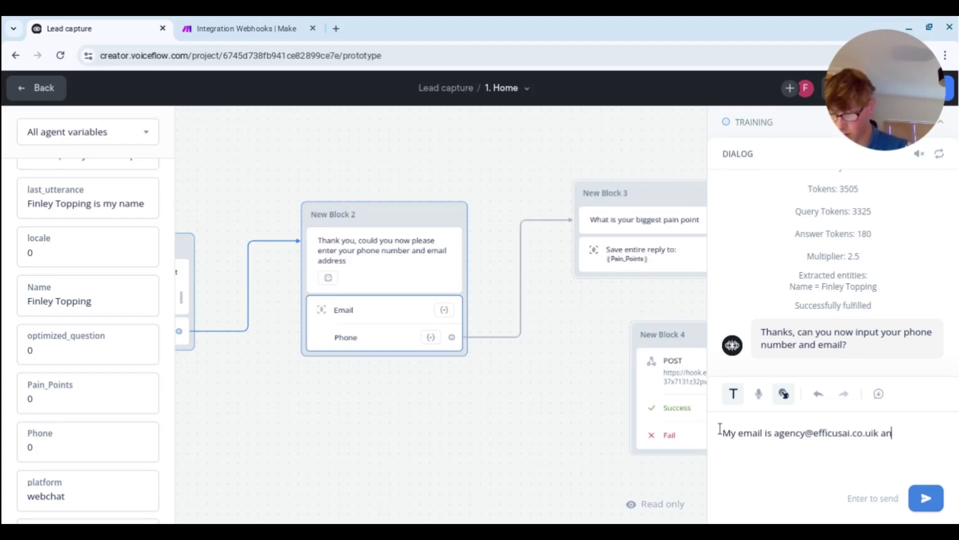
pyautogui.write('d my phone ')
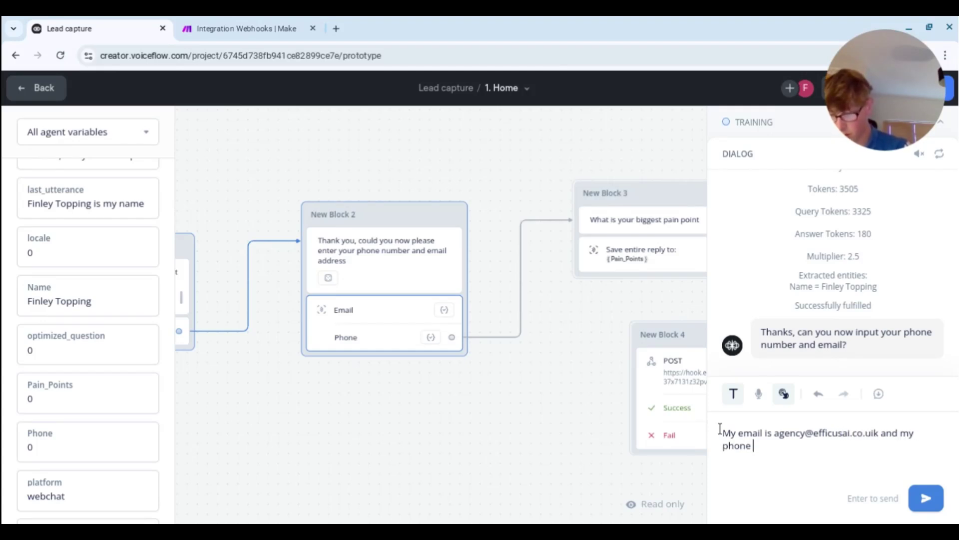
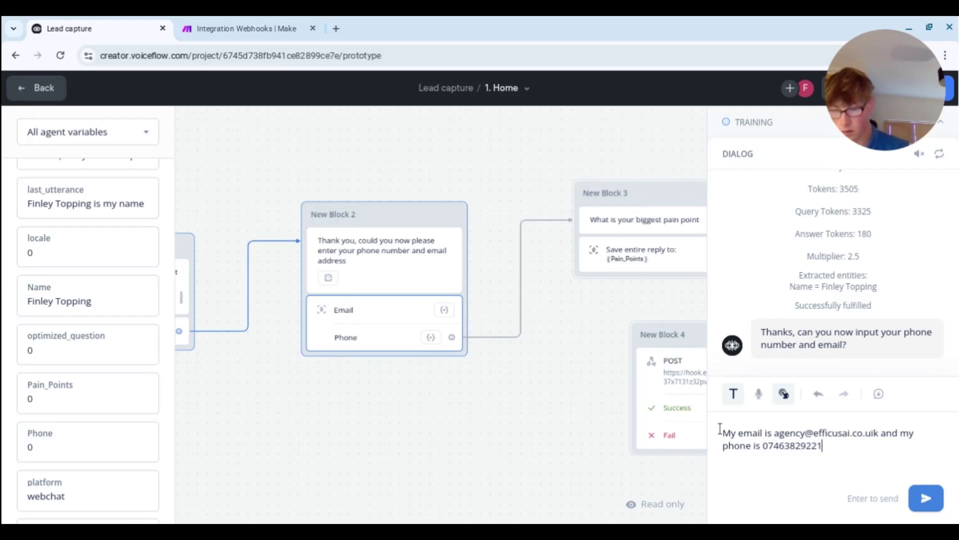
pyautogui.click(926, 500)
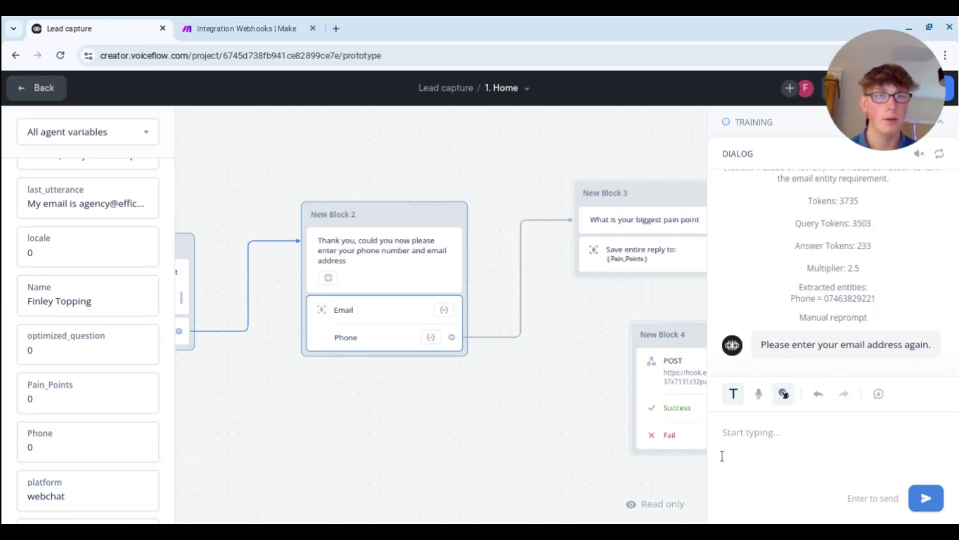
# - Resend the corrected email address and phone number, then review the extracted entities
pyautogui.scroll(10, 813, 250)
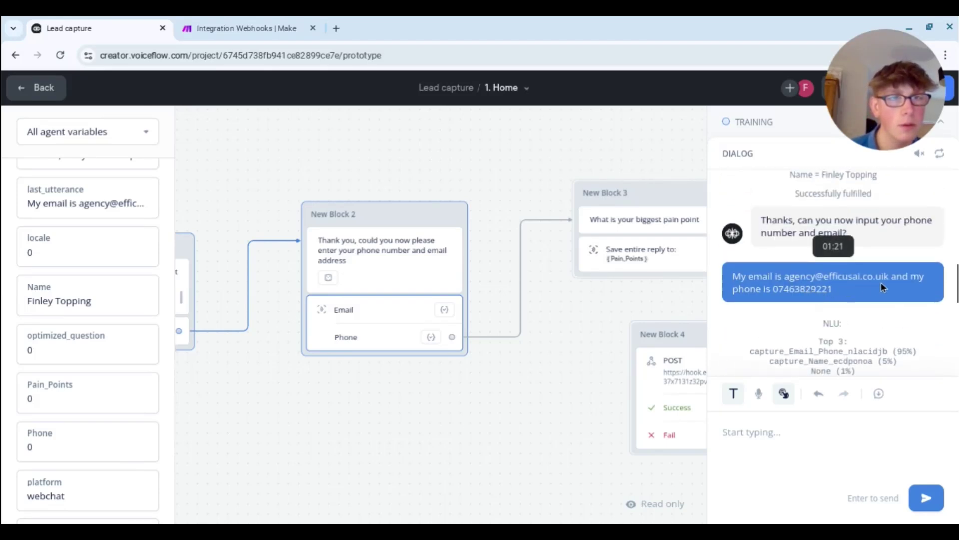
pyautogui.scroll(-10, 841, 290)
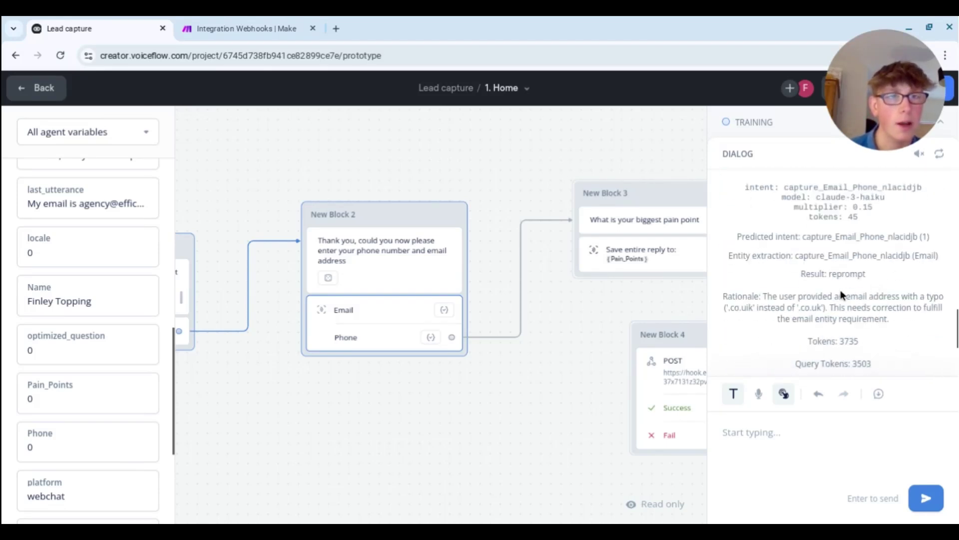
pyautogui.click(816, 442)
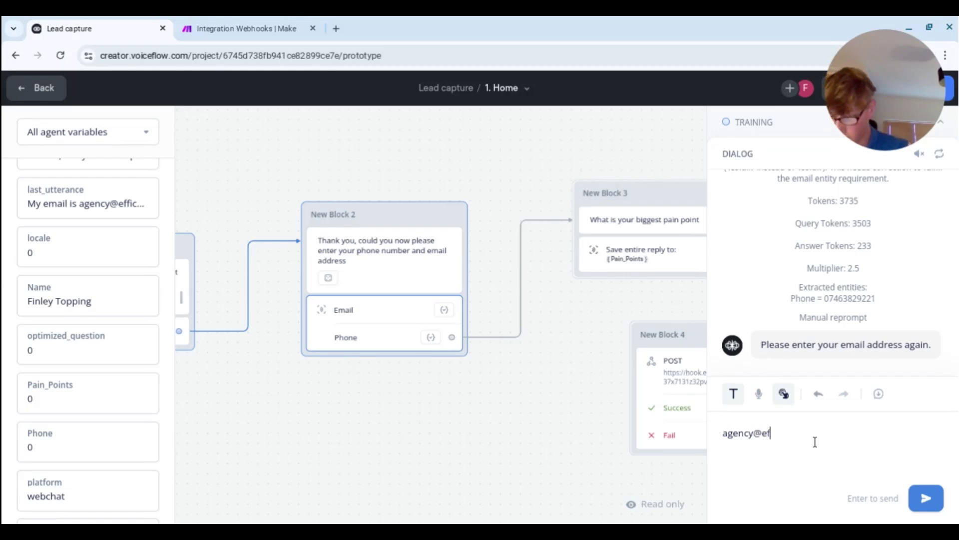
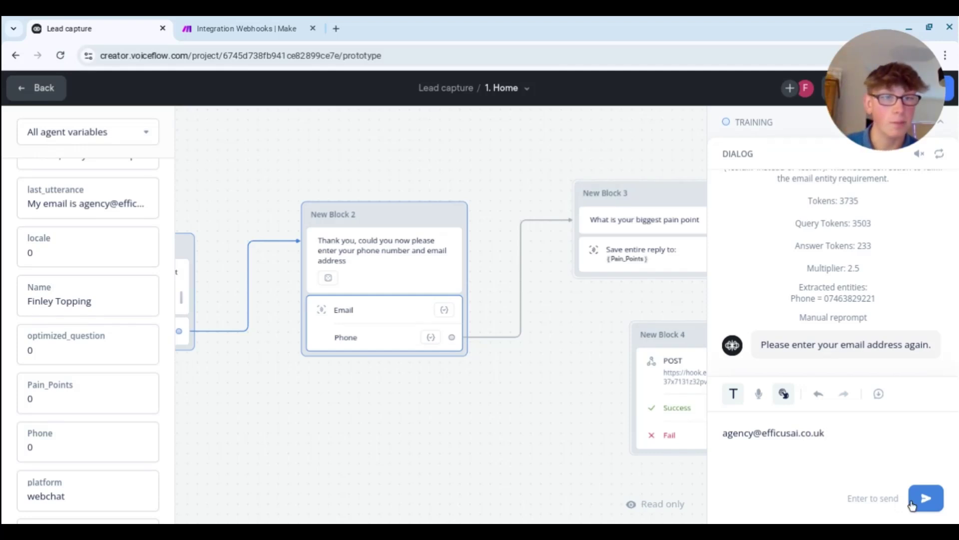
pyautogui.write(' is')
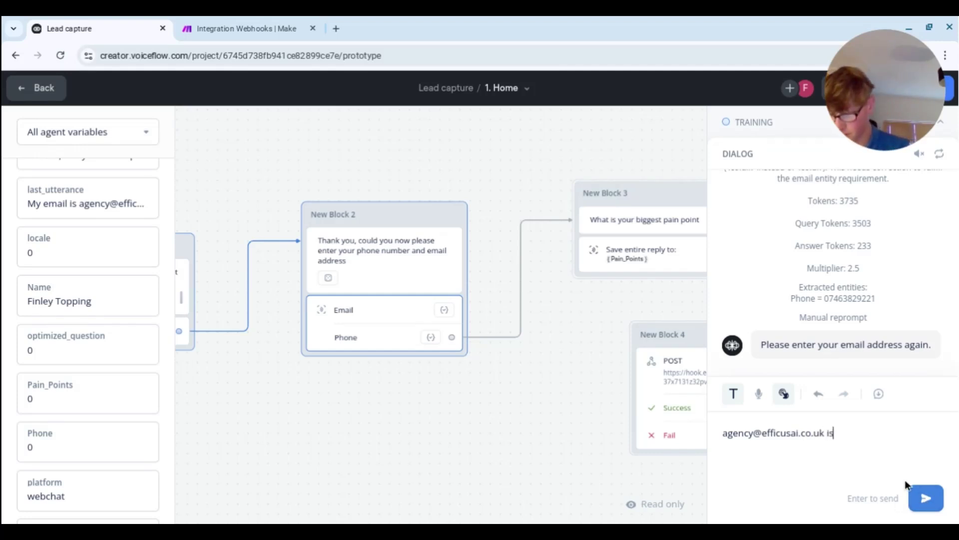
pyautogui.write(' my email and ')
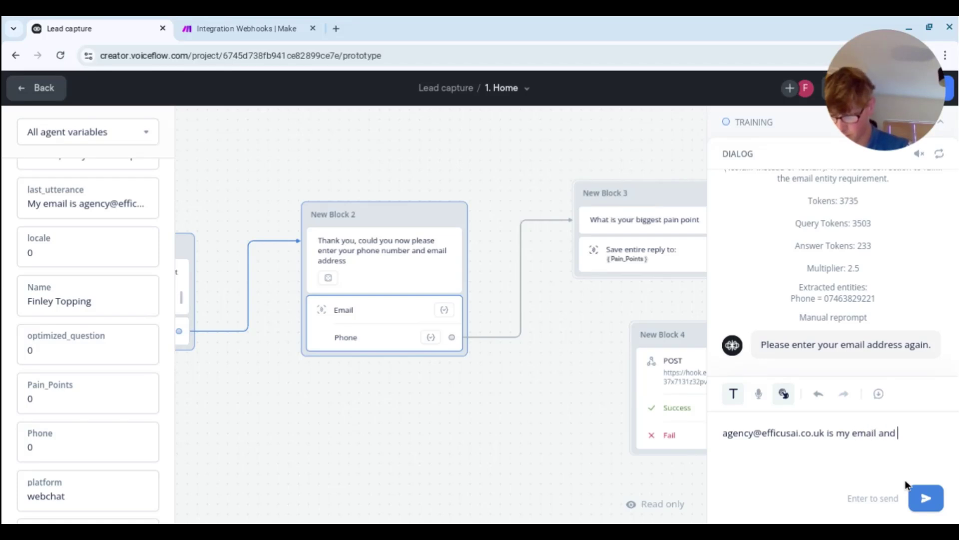
pyautogui.write('my phone is ')
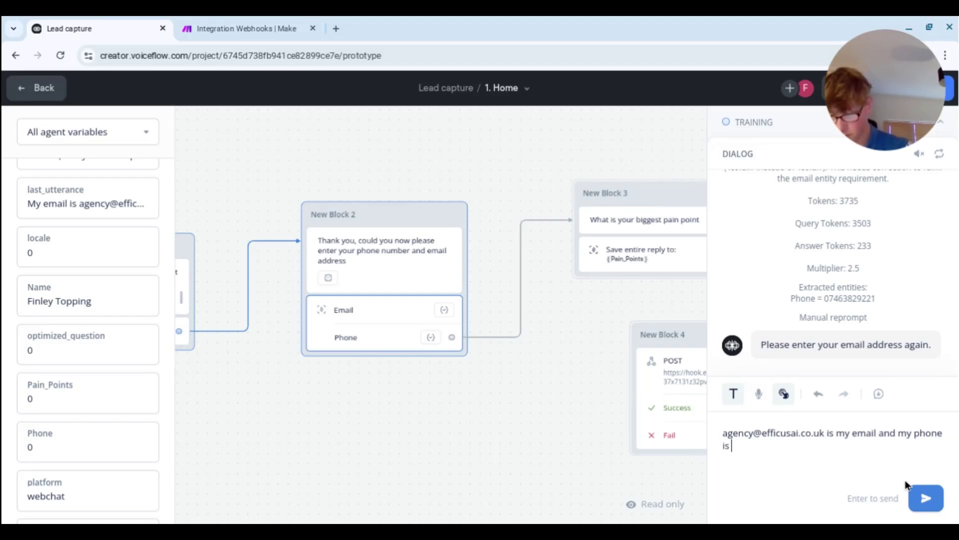
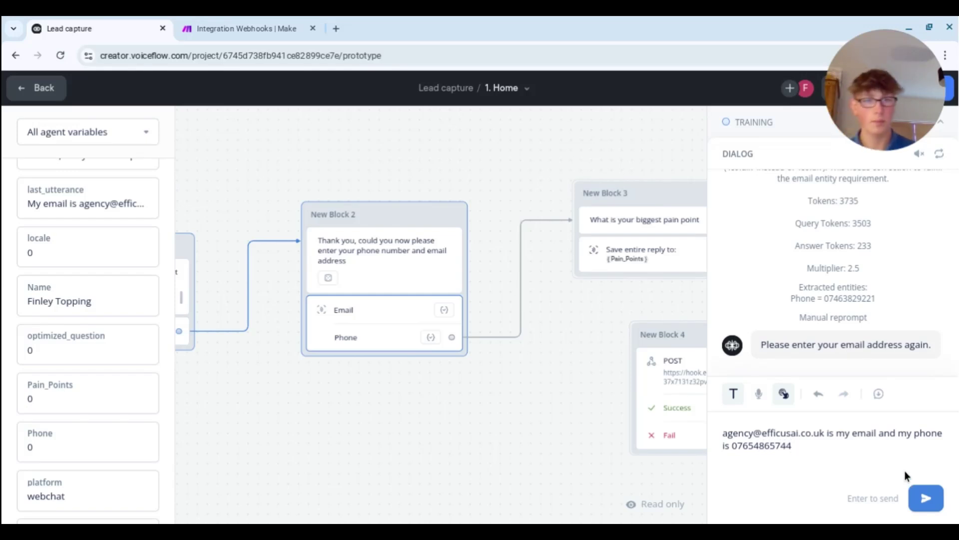
pyautogui.click(926, 498)
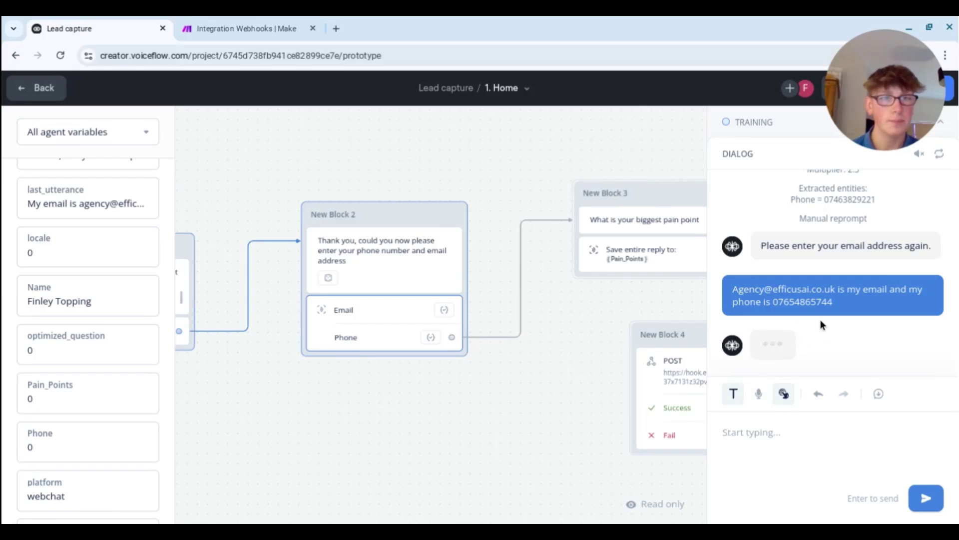
pyautogui.scroll(10, 820, 319)
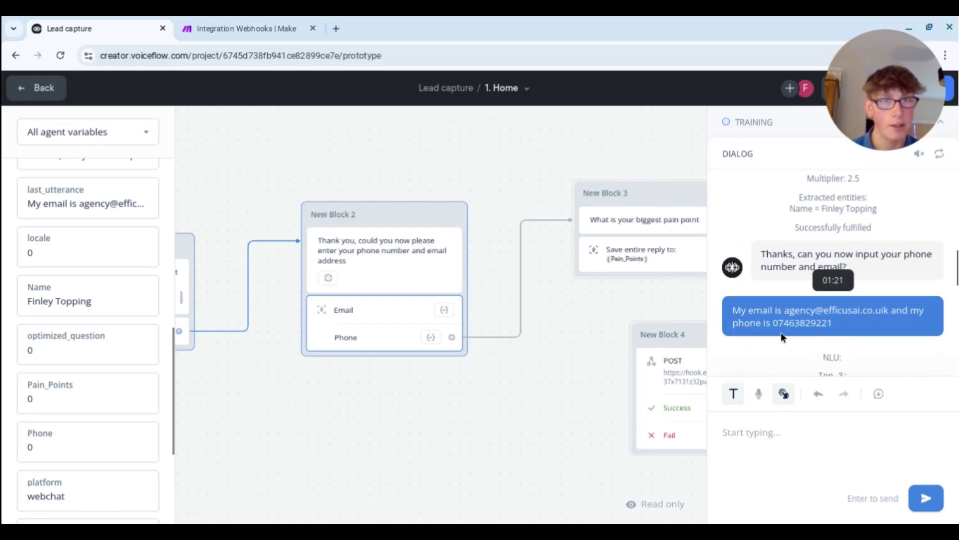
pyautogui.scroll(5, 781, 329)
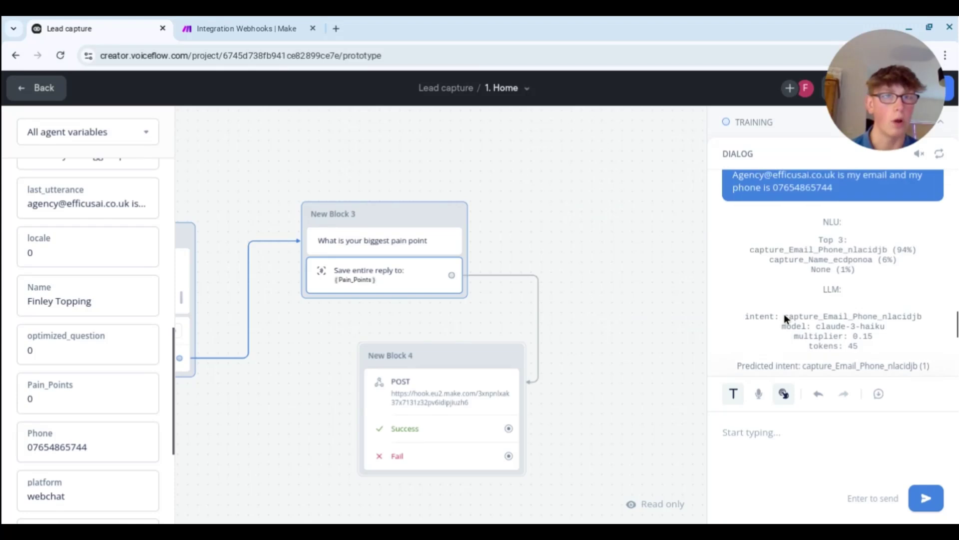
pyautogui.scroll(3, 784, 314)
pyautogui.scroll(-1, 786, 318)
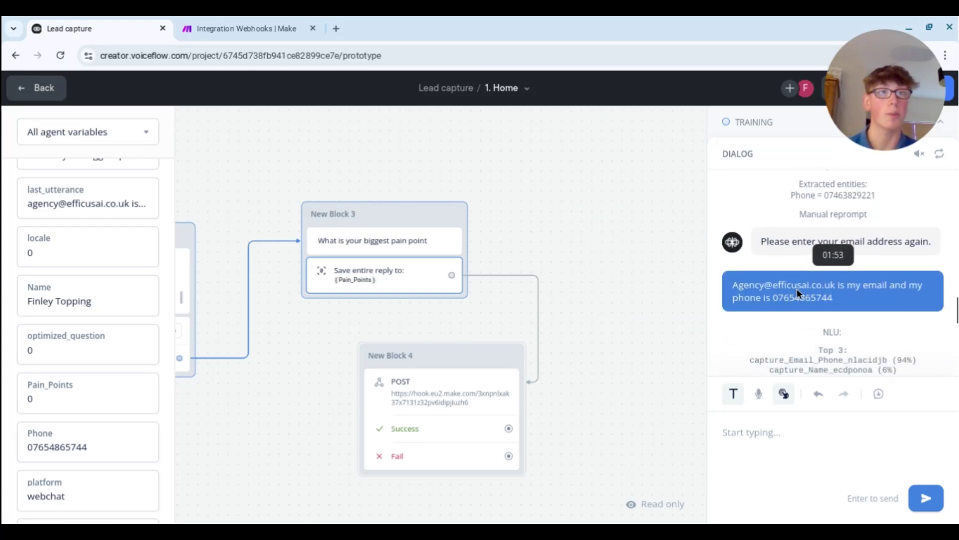
pyautogui.scroll(-5, 862, 319)
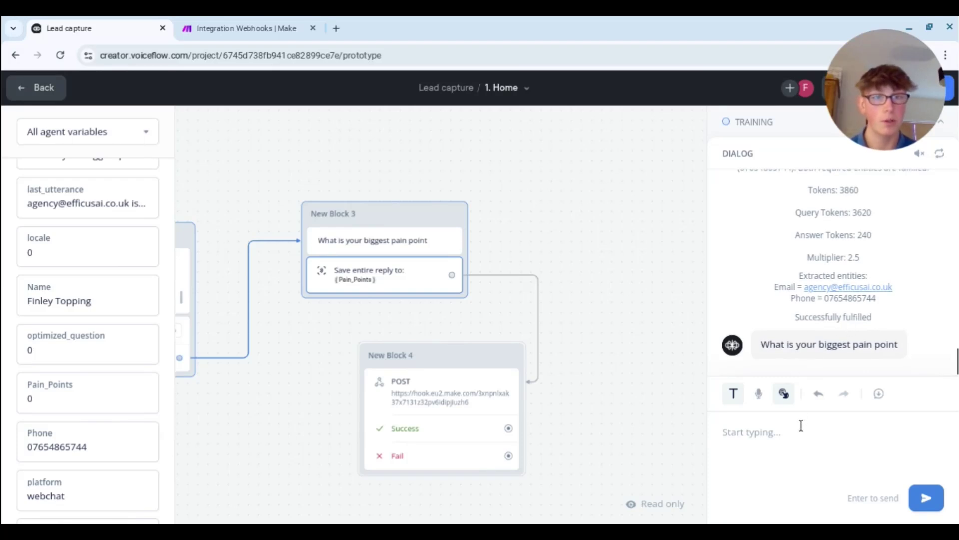
# - Answer the pain point question with 'We are struggling to get leads'
pyautogui.click(764, 425)
pyautogui.write('We are ')
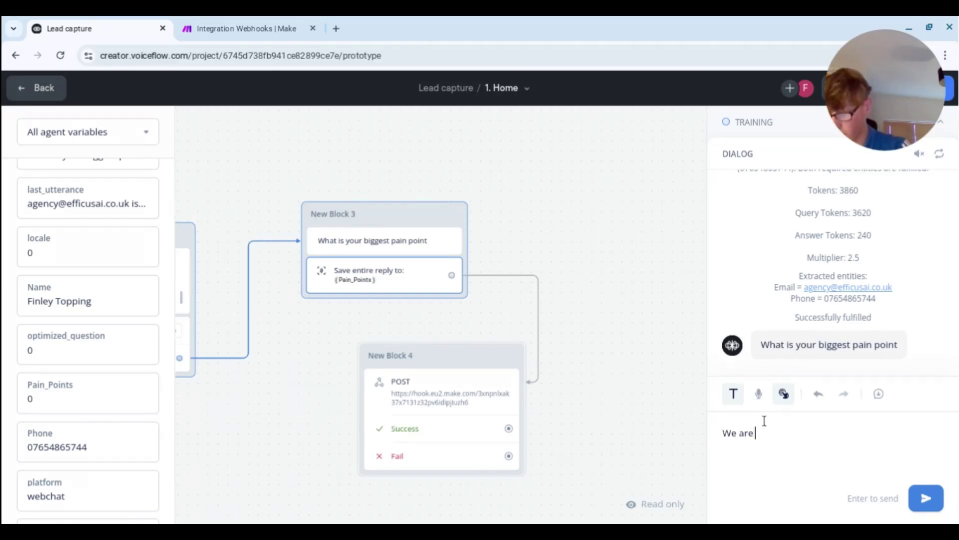
pyautogui.write('struggling to ')
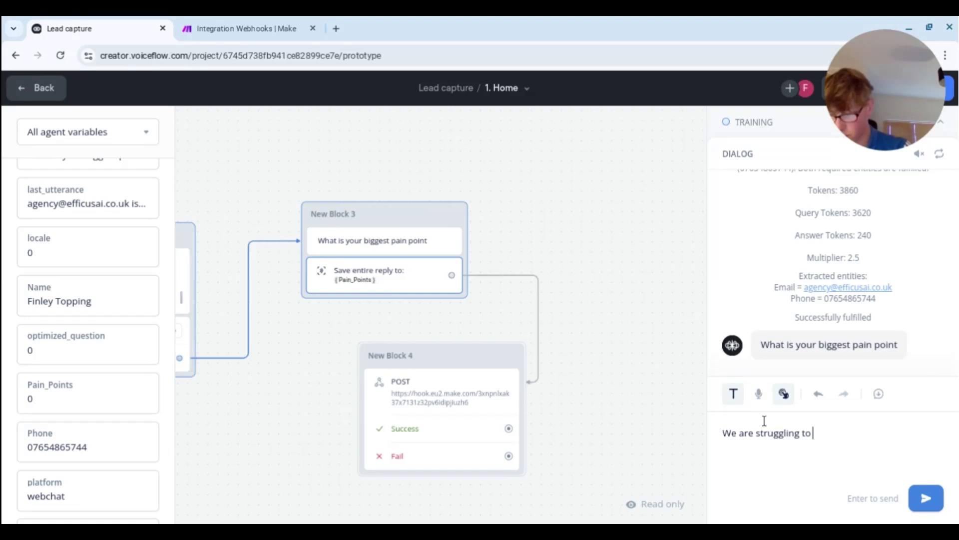
pyautogui.write('get leads')
pyautogui.press('Return')
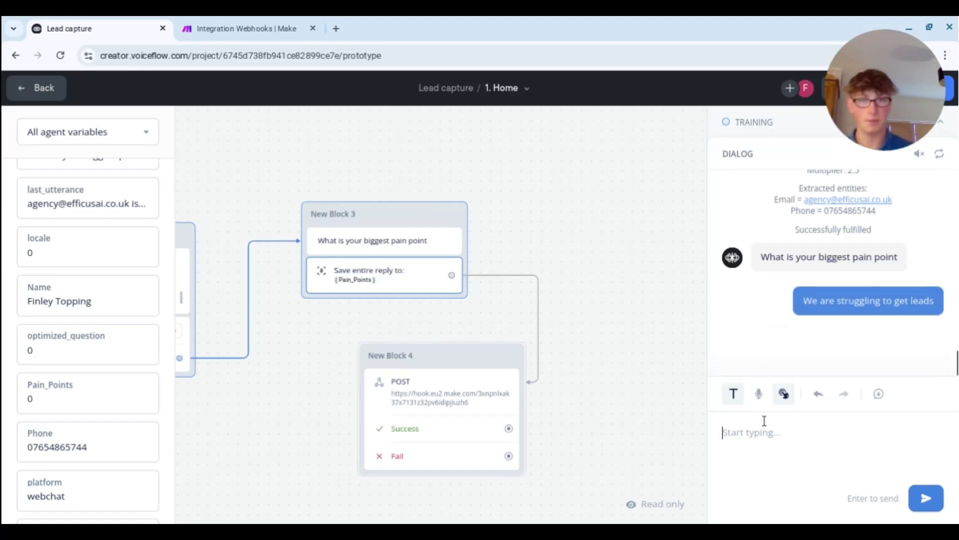
# - Confirm the Make scenario ran, then bring up the YT Tutorial Leads spreadsheet
pyautogui.click(263, 20)
pyautogui.click(99, 21)
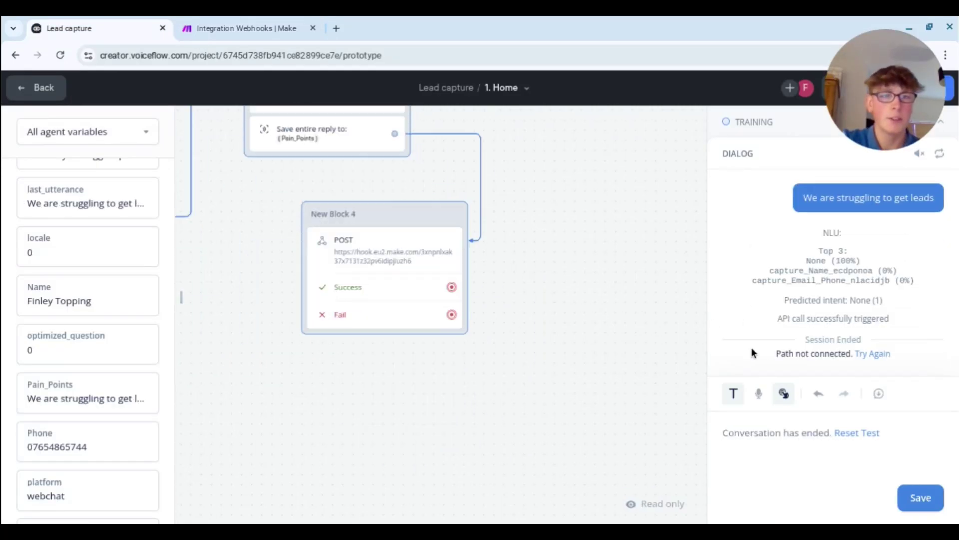
pyautogui.click(223, 25)
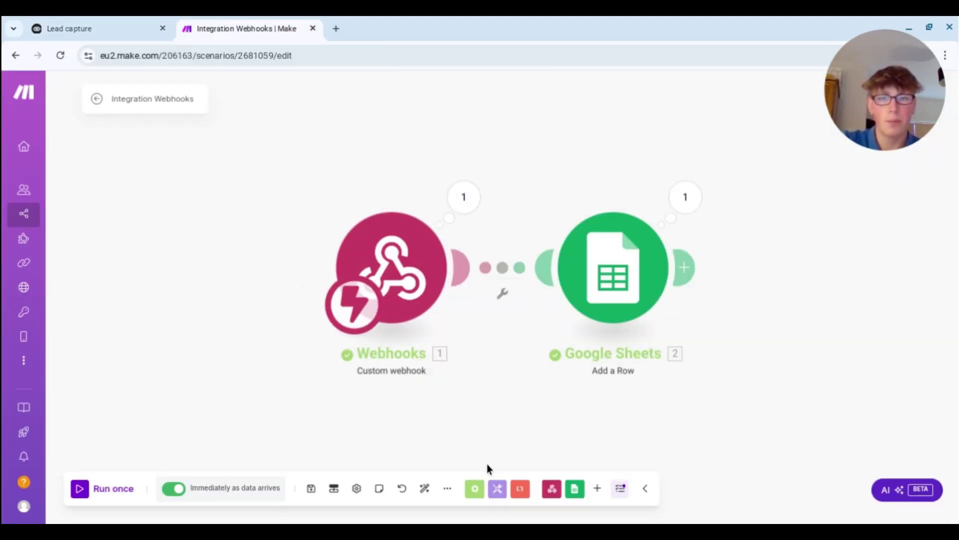
pyautogui.click(575, 489)
pyautogui.click(531, 497)
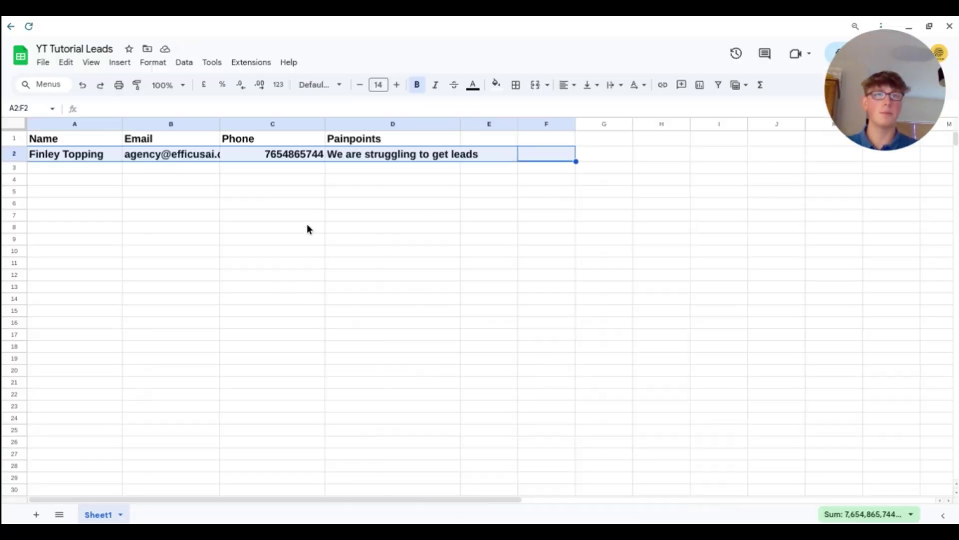
pyautogui.click(386, 302)
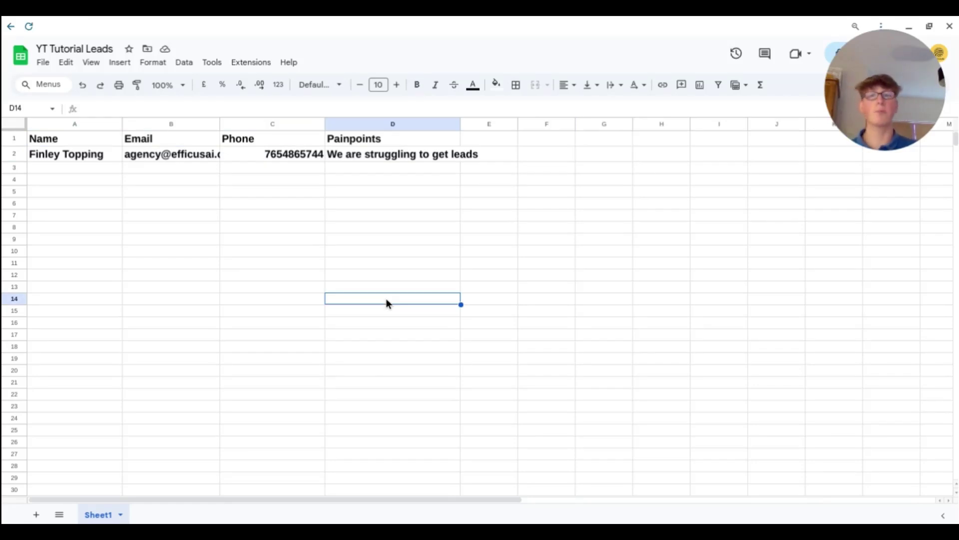